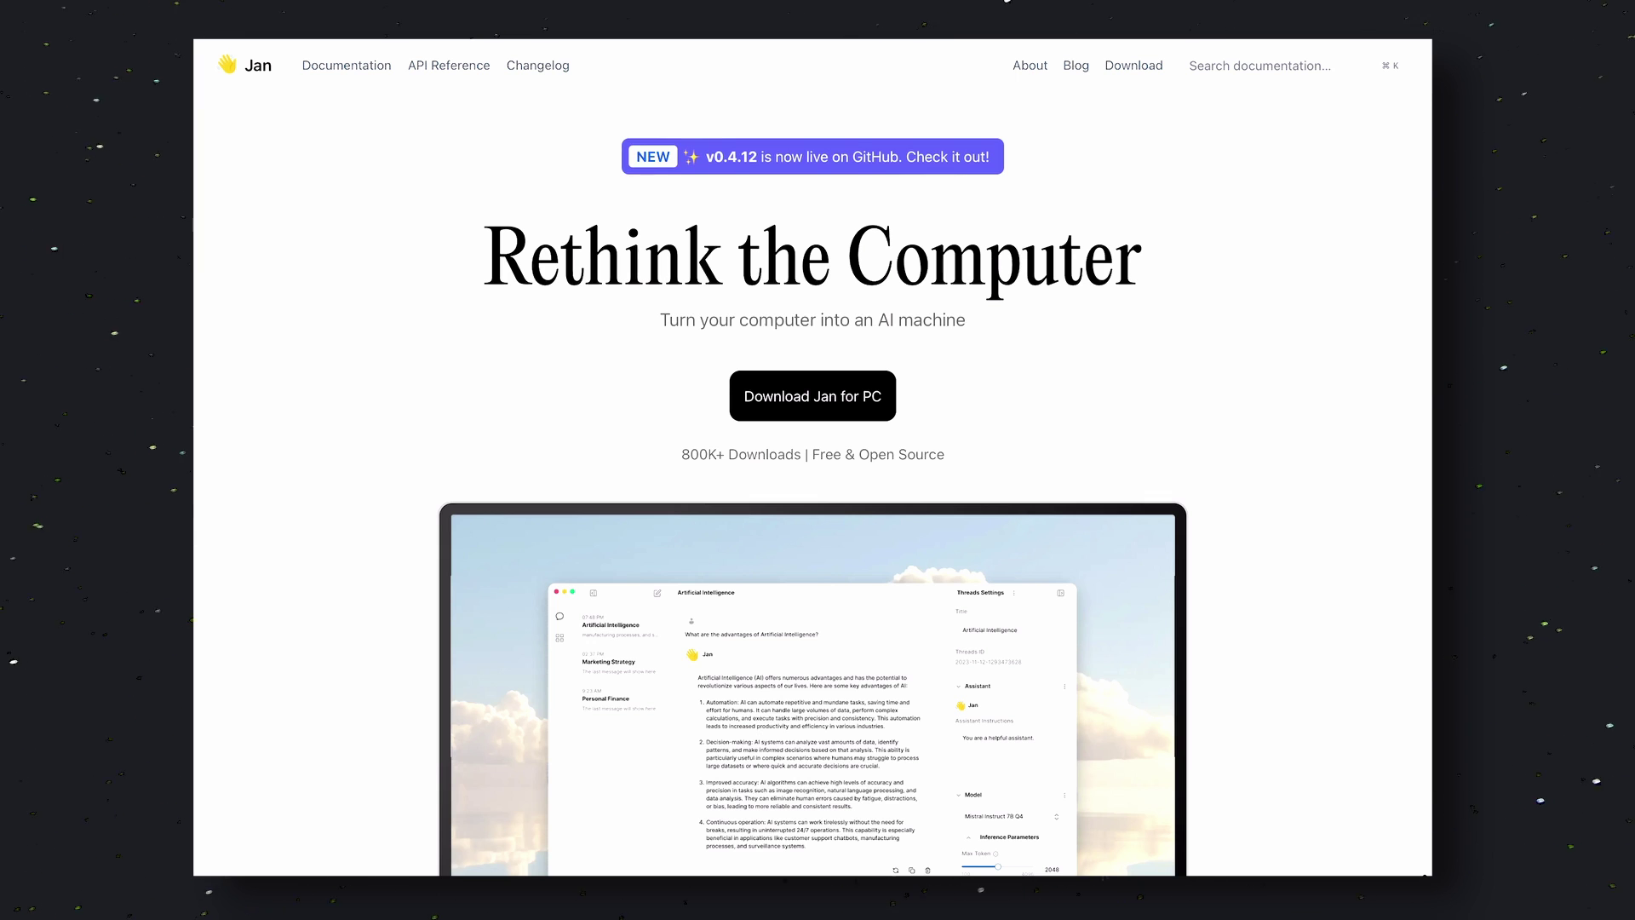
Look through the Jan homepage, from the introduction past the features, API and testimonials to the download section
{"action": "scroll", "coordinate": [1391, 299], "scroll_direction": "down", "scroll_amount": 10}
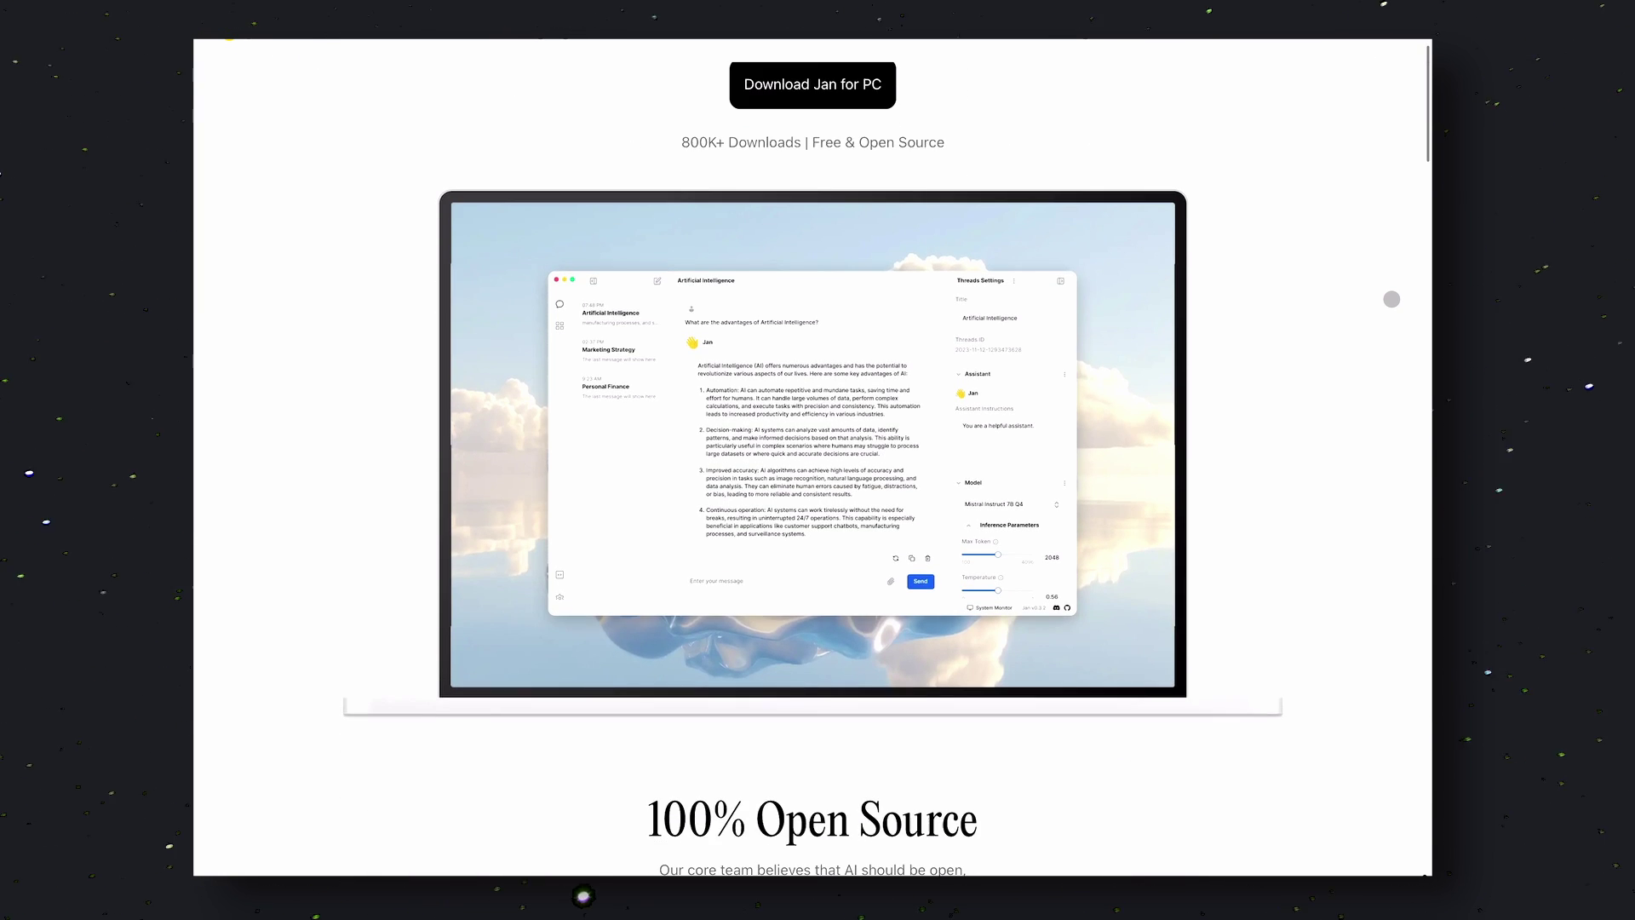
{"action": "scroll", "coordinate": [1391, 299], "scroll_direction": "down", "scroll_amount": 2}
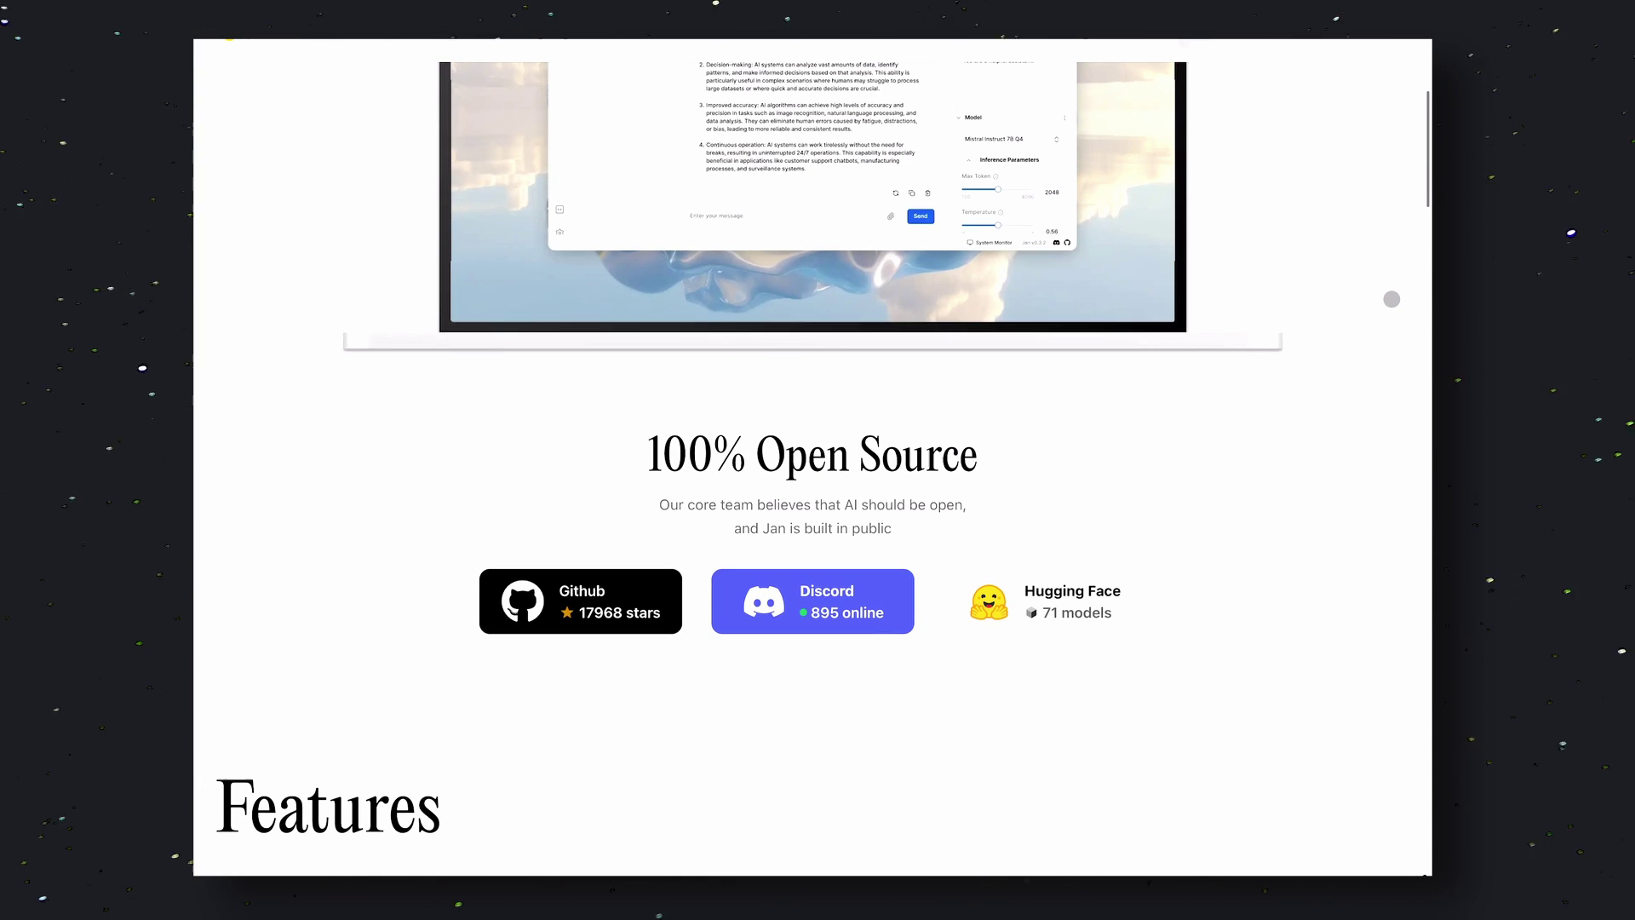
{"action": "scroll", "coordinate": [1392, 298], "scroll_direction": "down", "scroll_amount": 5}
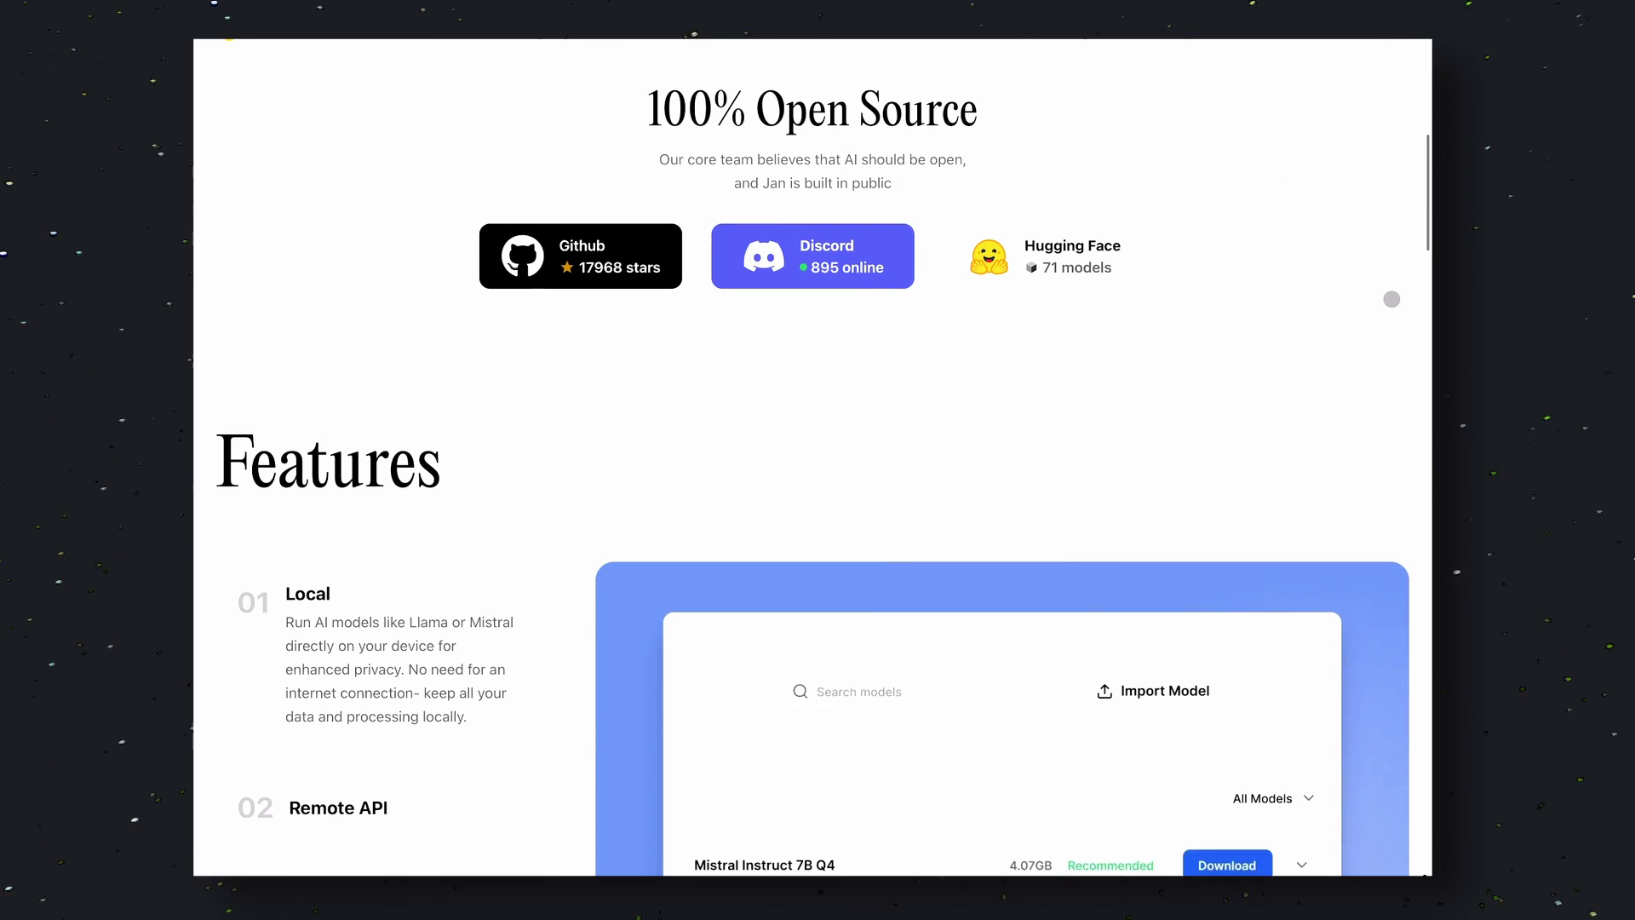
{"action": "scroll", "coordinate": [1391, 299], "scroll_direction": "down", "scroll_amount": 4}
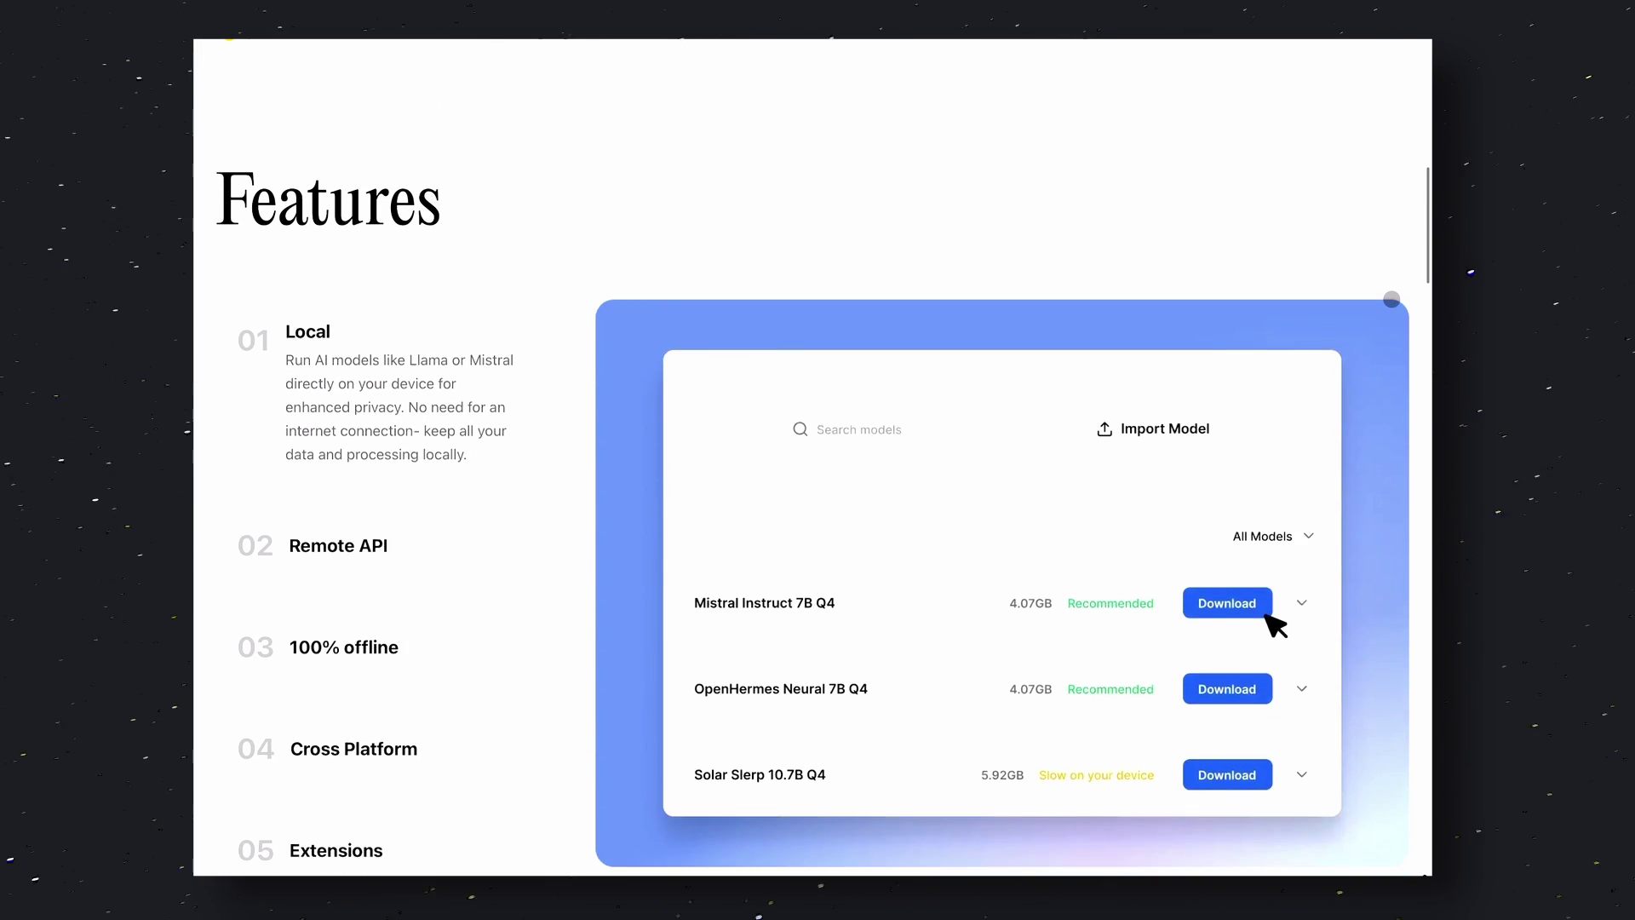
{"action": "scroll", "coordinate": [1391, 299], "scroll_direction": "down", "scroll_amount": 1}
{"action": "scroll", "coordinate": [1392, 299], "scroll_direction": "down", "scroll_amount": 11}
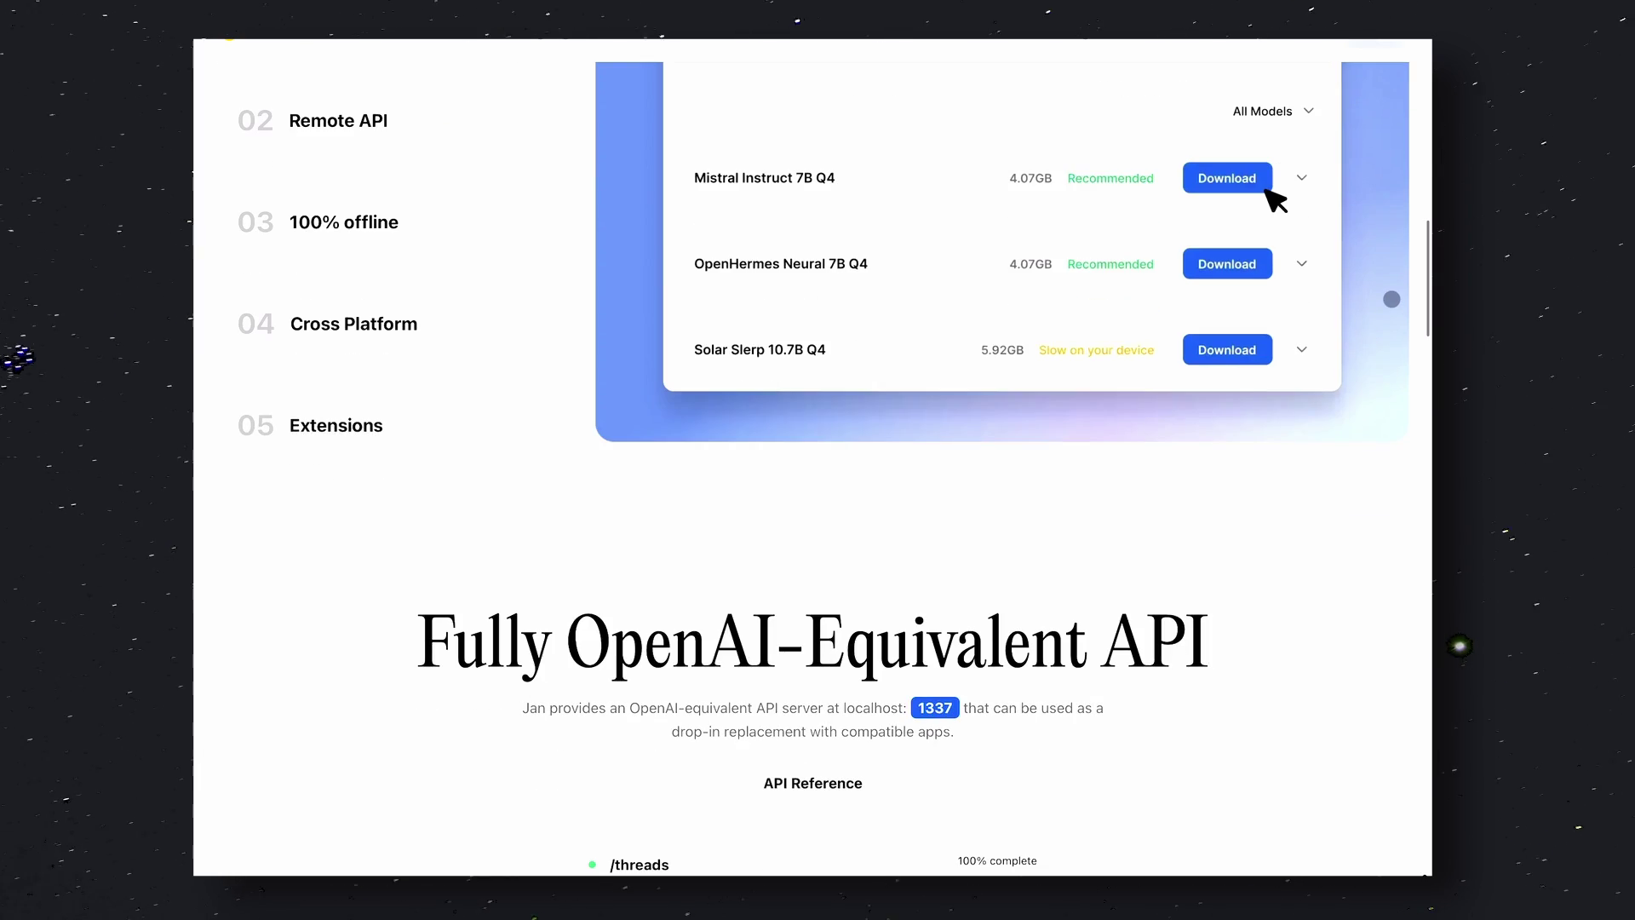
{"action": "scroll", "coordinate": [1391, 299], "scroll_direction": "down", "scroll_amount": 9}
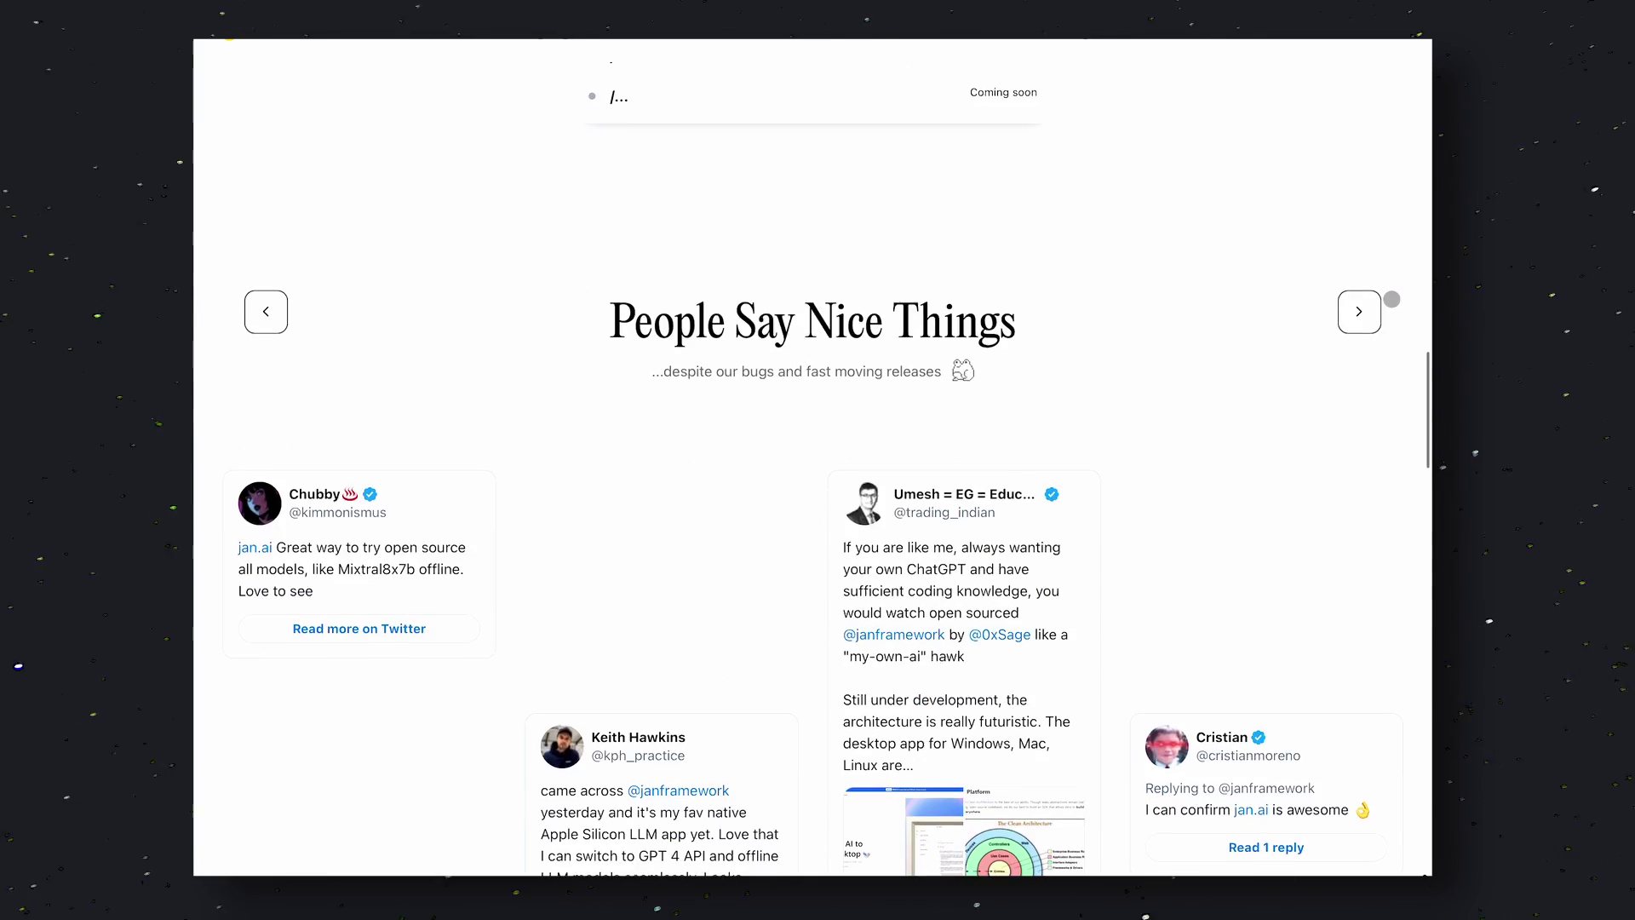
{"action": "scroll", "coordinate": [1391, 299], "scroll_direction": "down", "scroll_amount": 6}
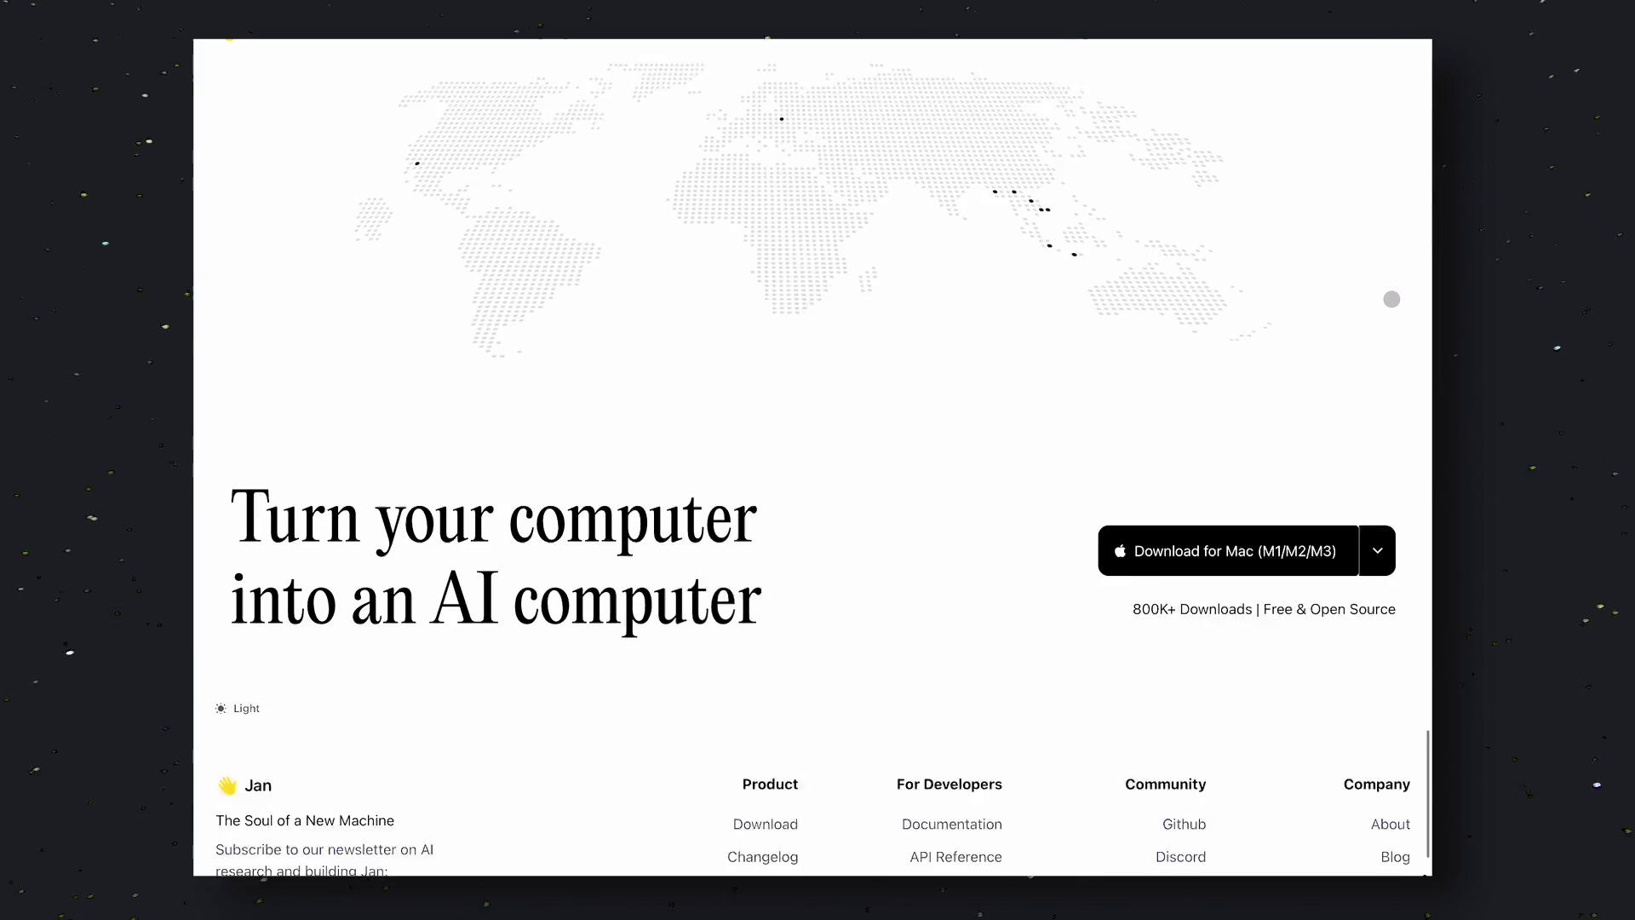
{"action": "scroll", "coordinate": [1391, 299], "scroll_direction": "up", "scroll_amount": 20}
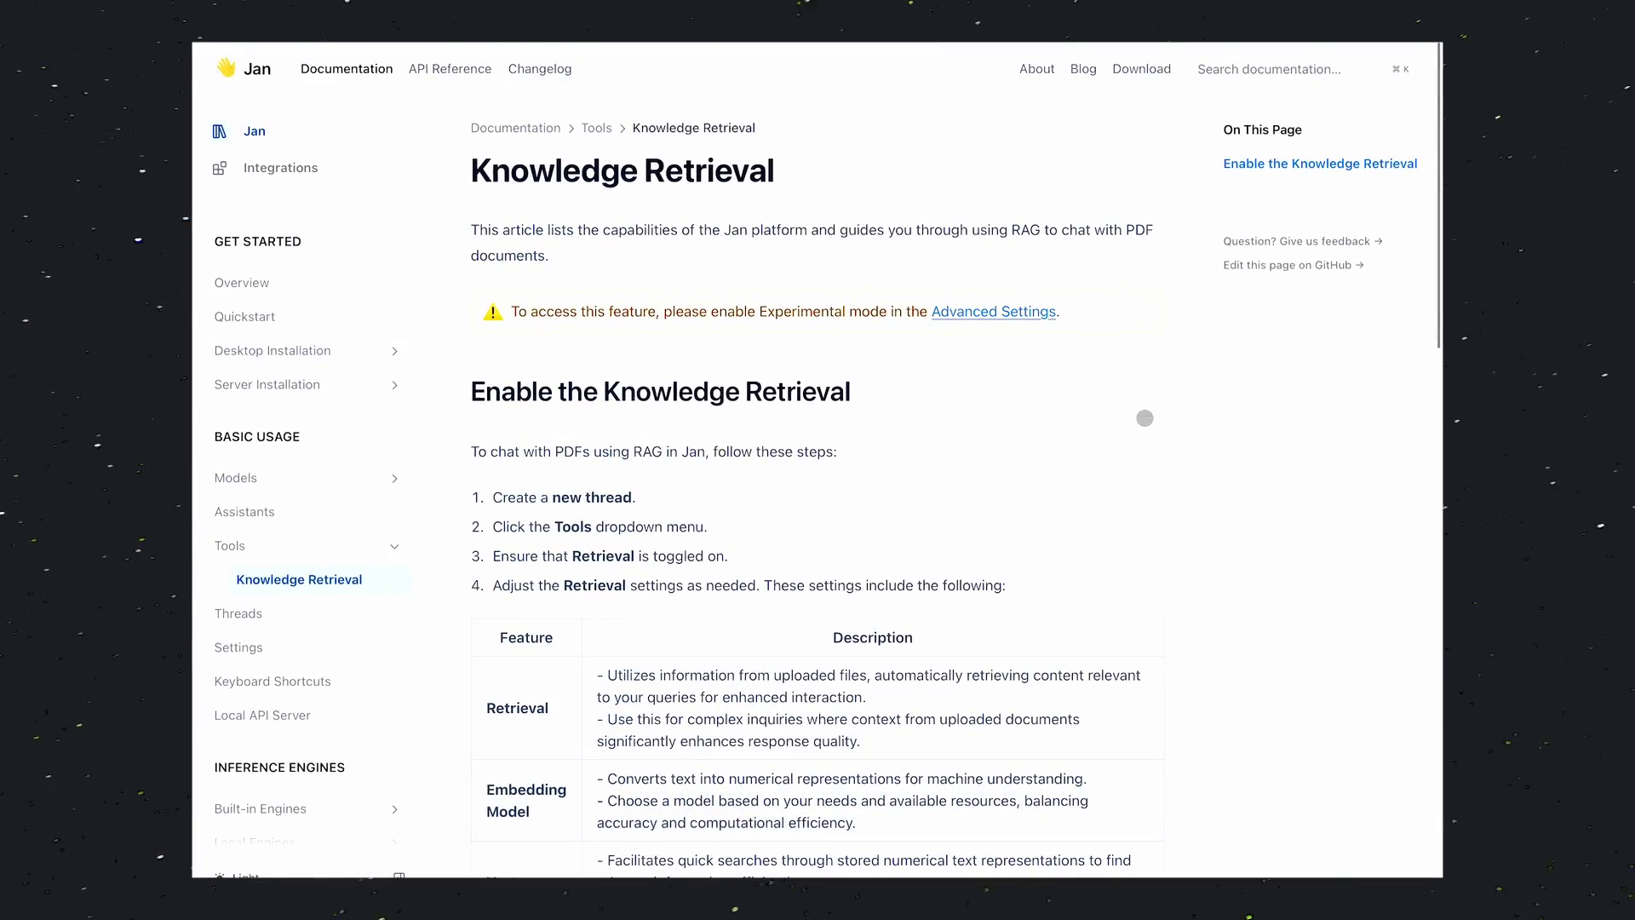
Read the Knowledge Retrieval guide and open the Ollama page under Local Engines in the documentation
{"action": "scroll", "coordinate": [1145, 418], "scroll_direction": "down", "scroll_amount": 15}
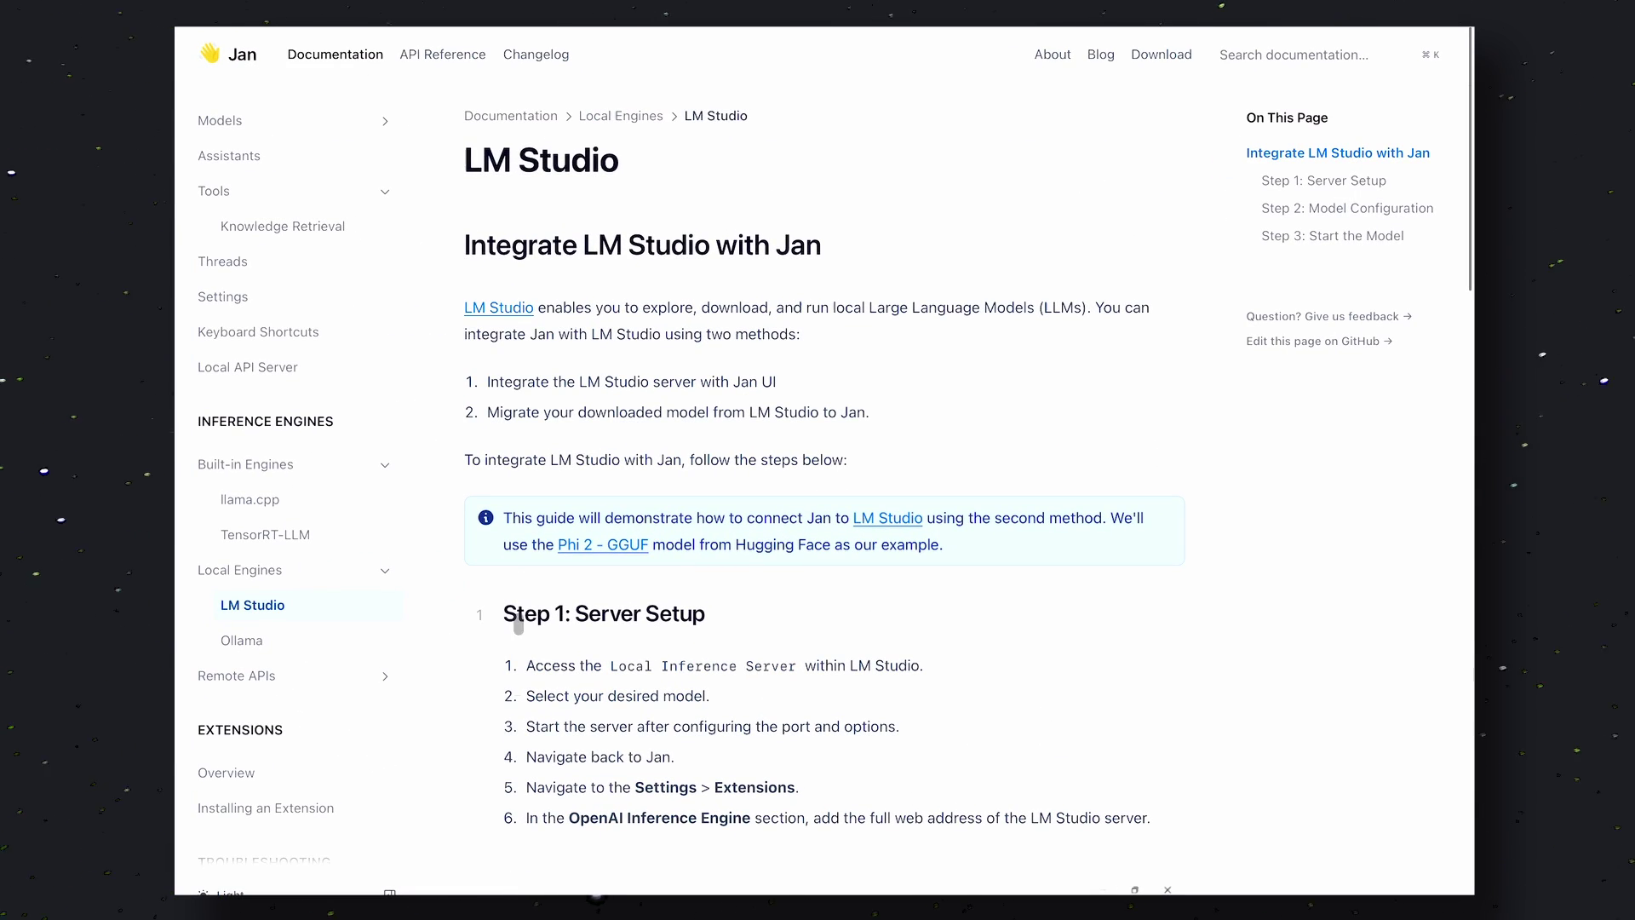
{"action": "left_click", "coordinate": [338, 643]}
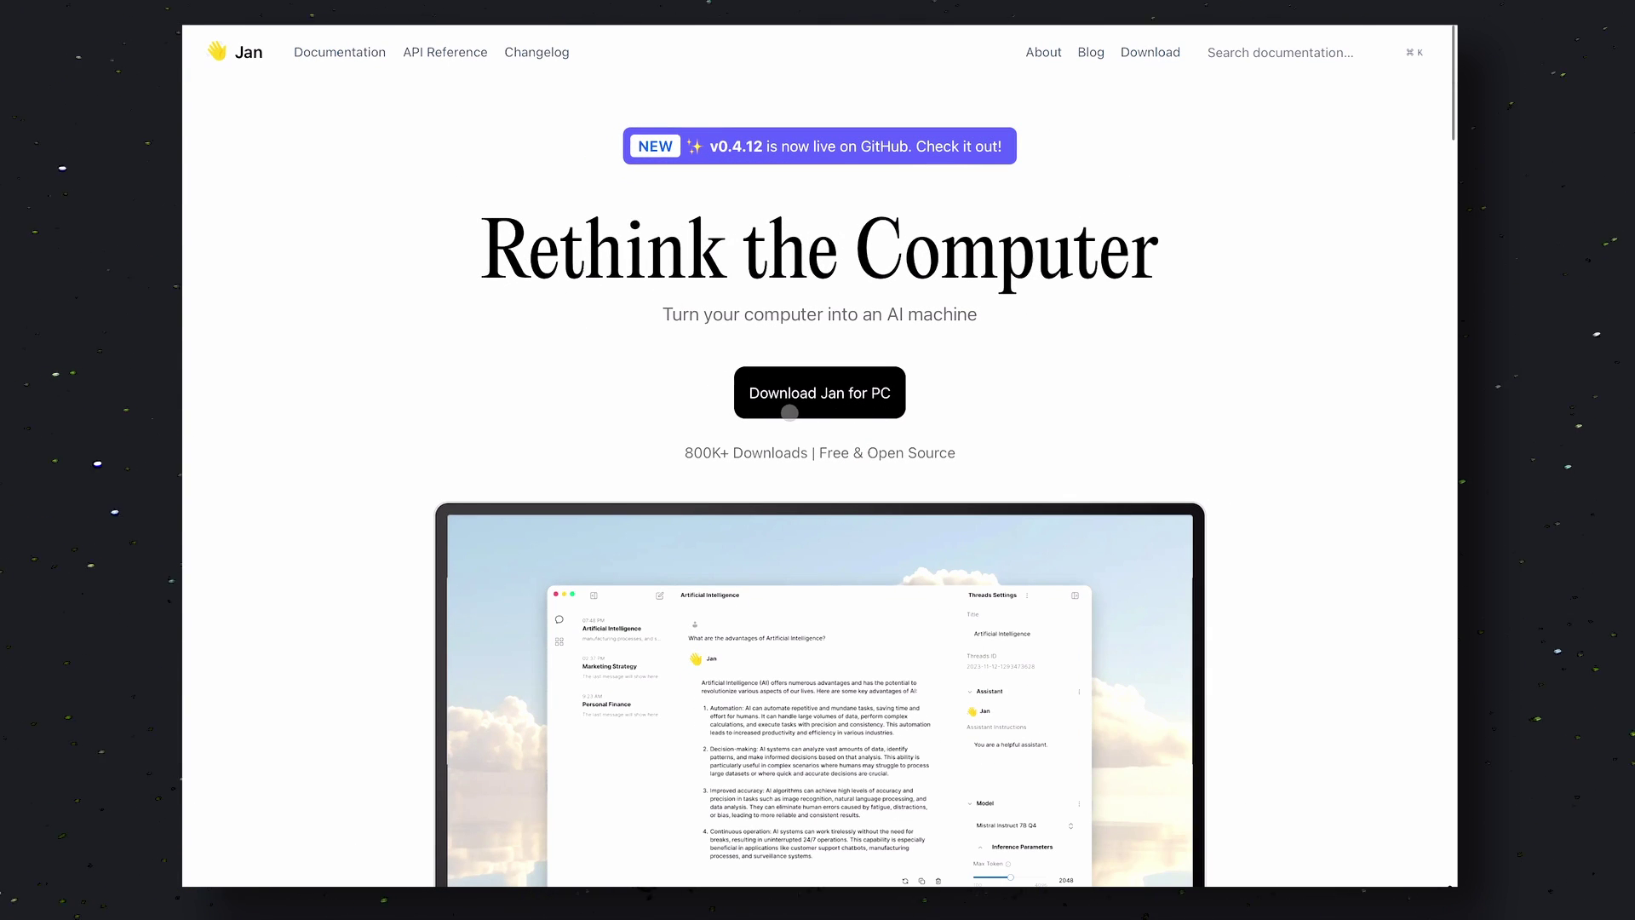
Download Jan for PC from the homepage
{"action": "left_click", "coordinate": [810, 415]}
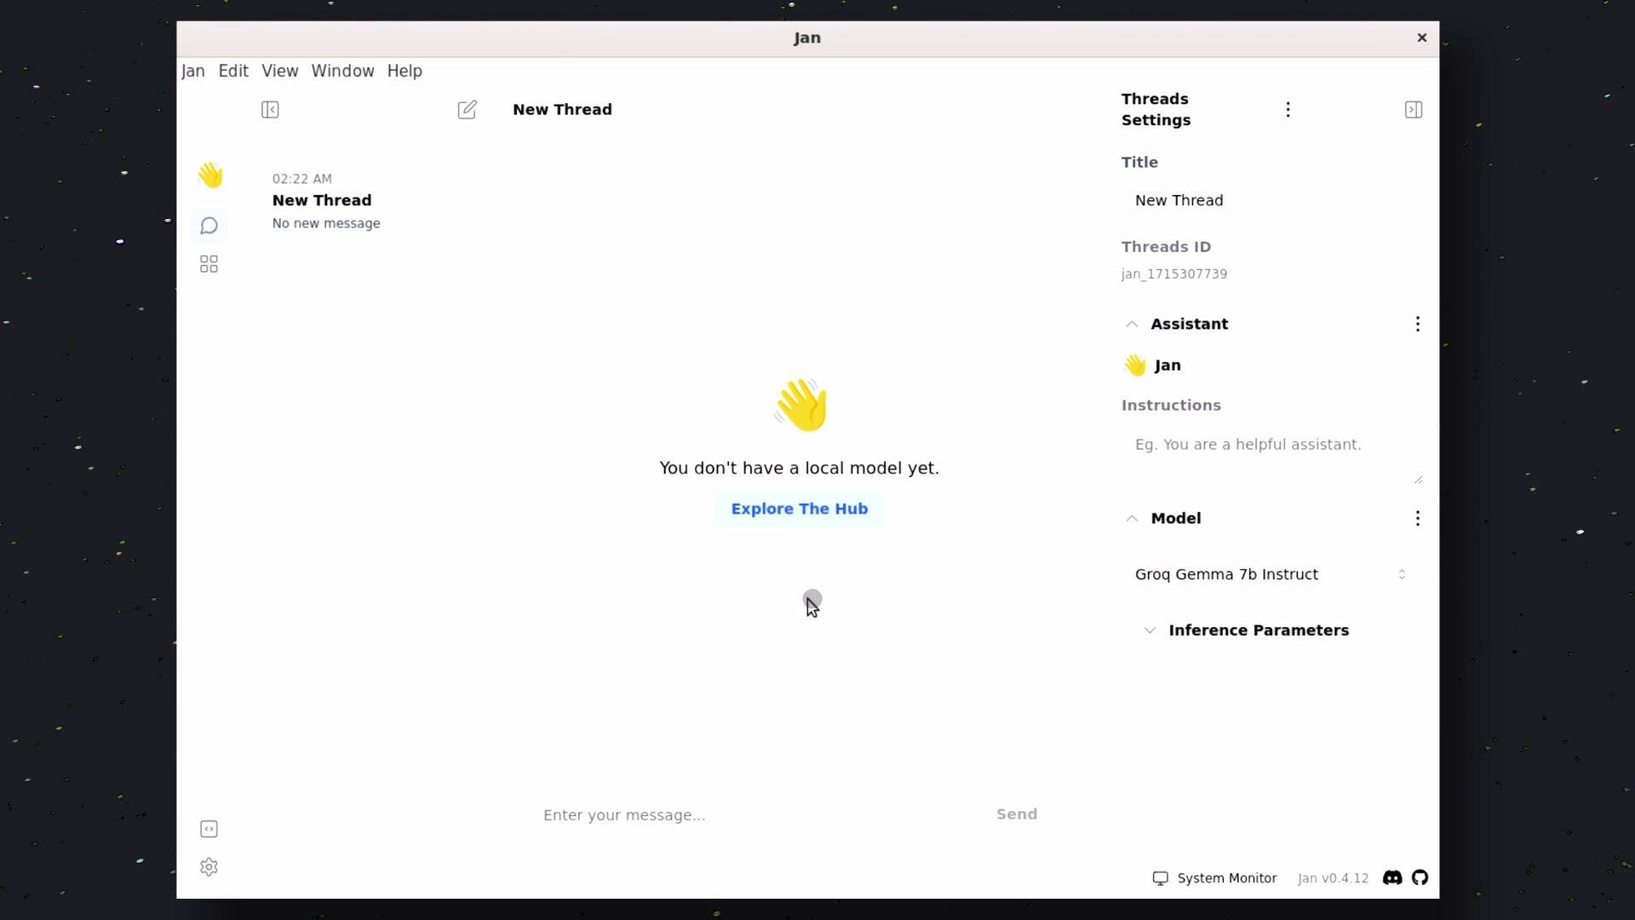
Download the Llama 3 8B Q4 model from the Hub and start a thread that uses it
{"action": "left_click", "coordinate": [853, 506]}
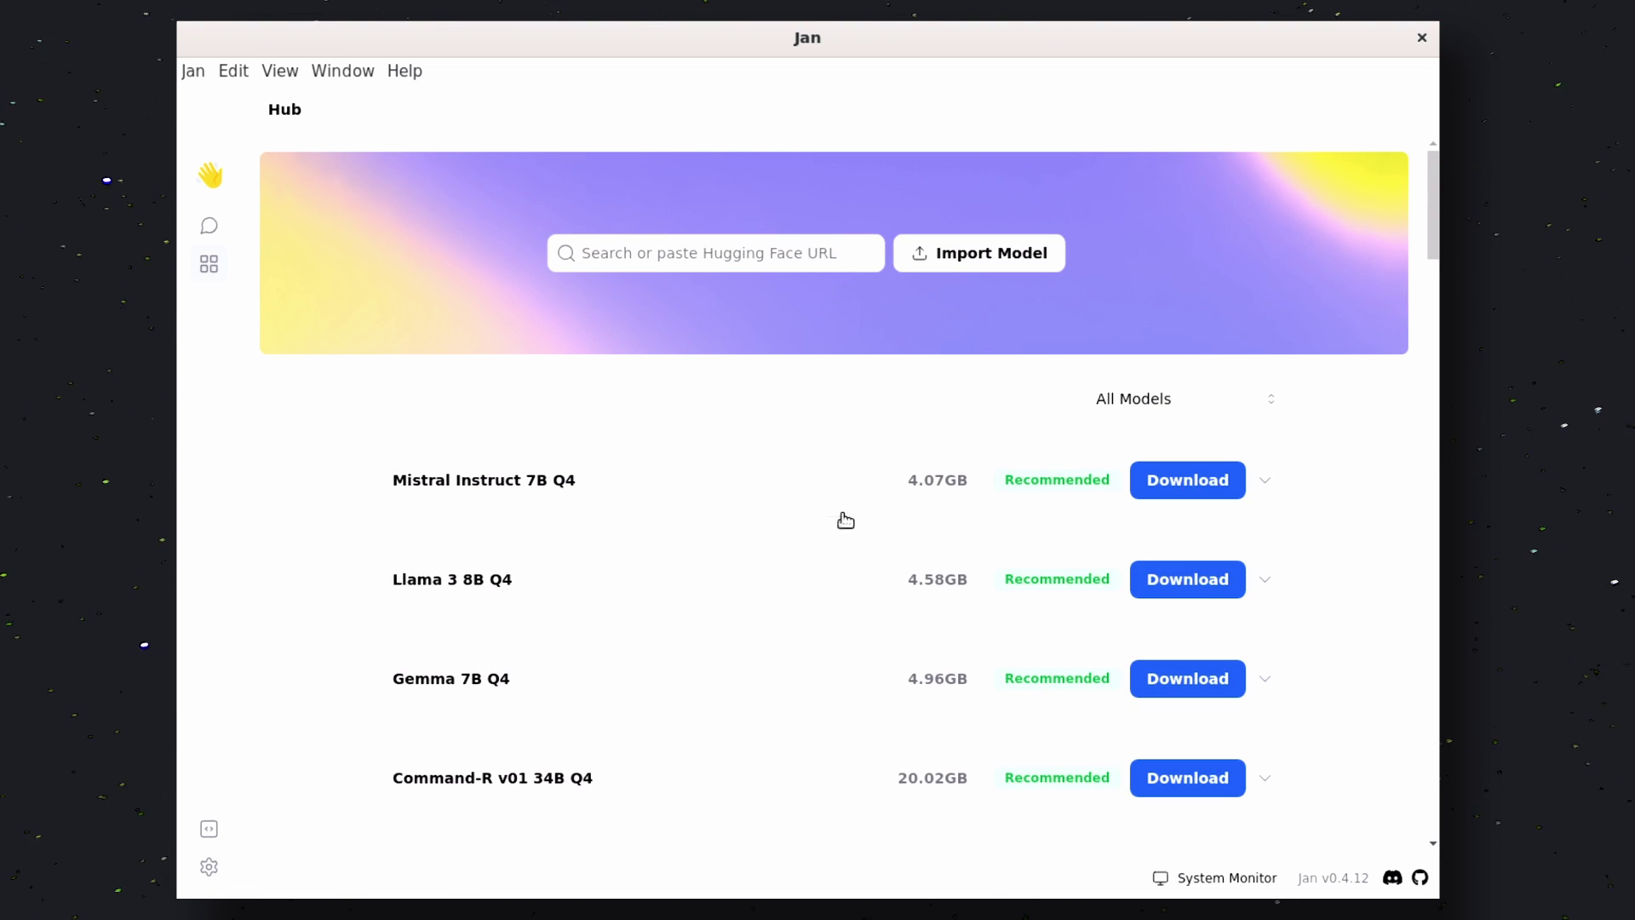
{"action": "left_click", "coordinate": [1174, 591]}
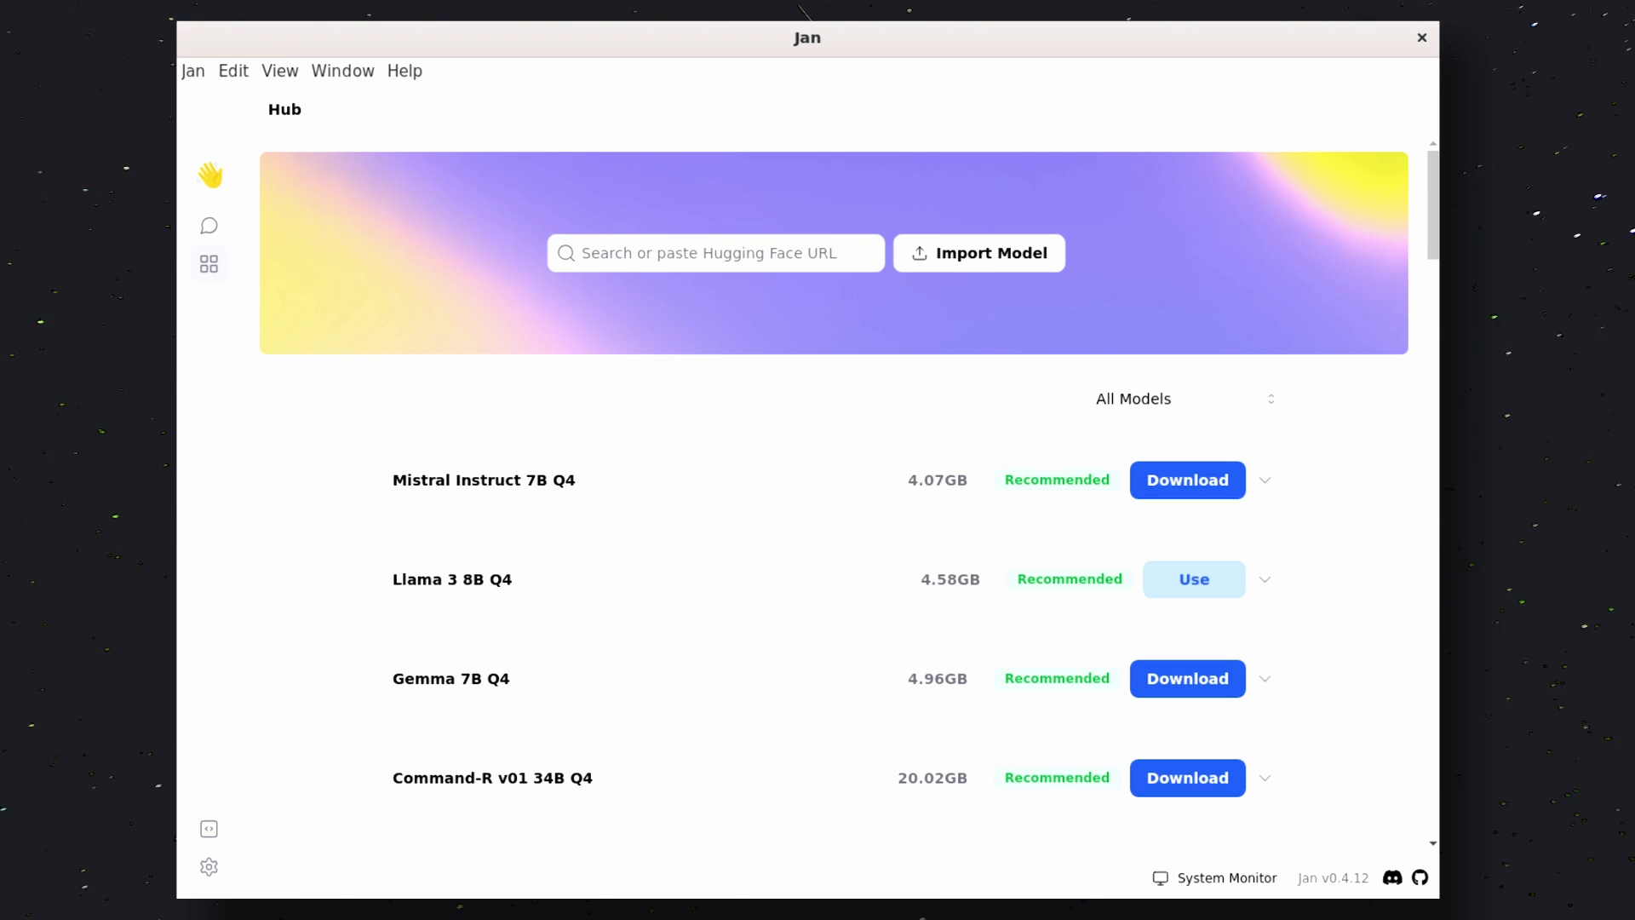
{"action": "left_click", "coordinate": [1221, 582]}
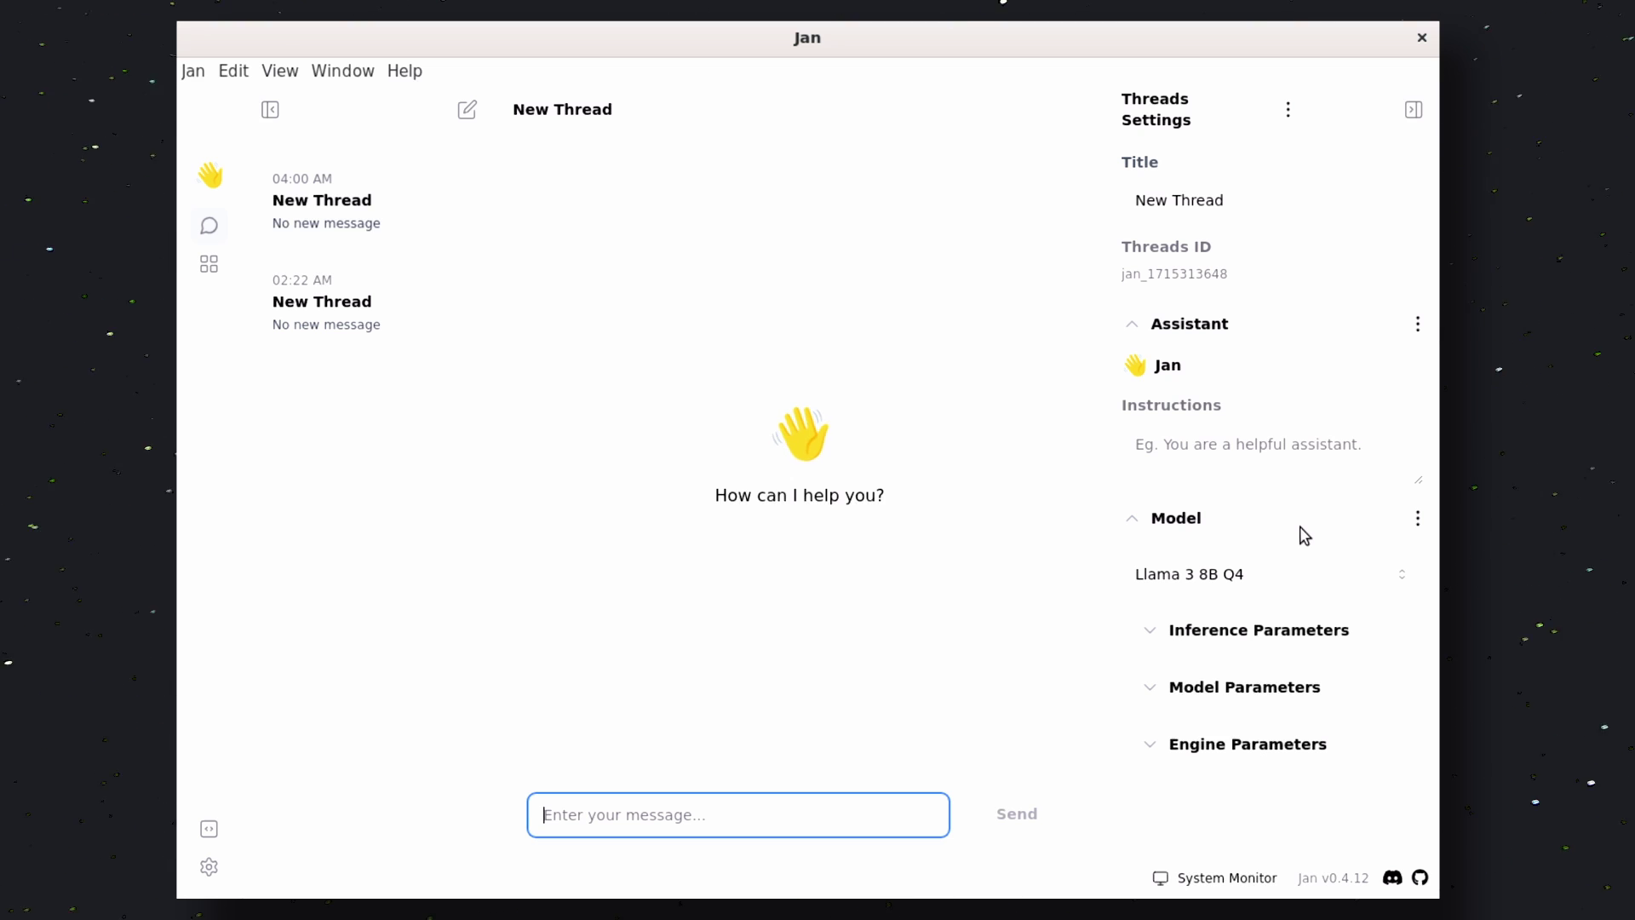
{"action": "left_click", "coordinate": [1236, 575]}
{"action": "left_click", "coordinate": [1249, 576]}
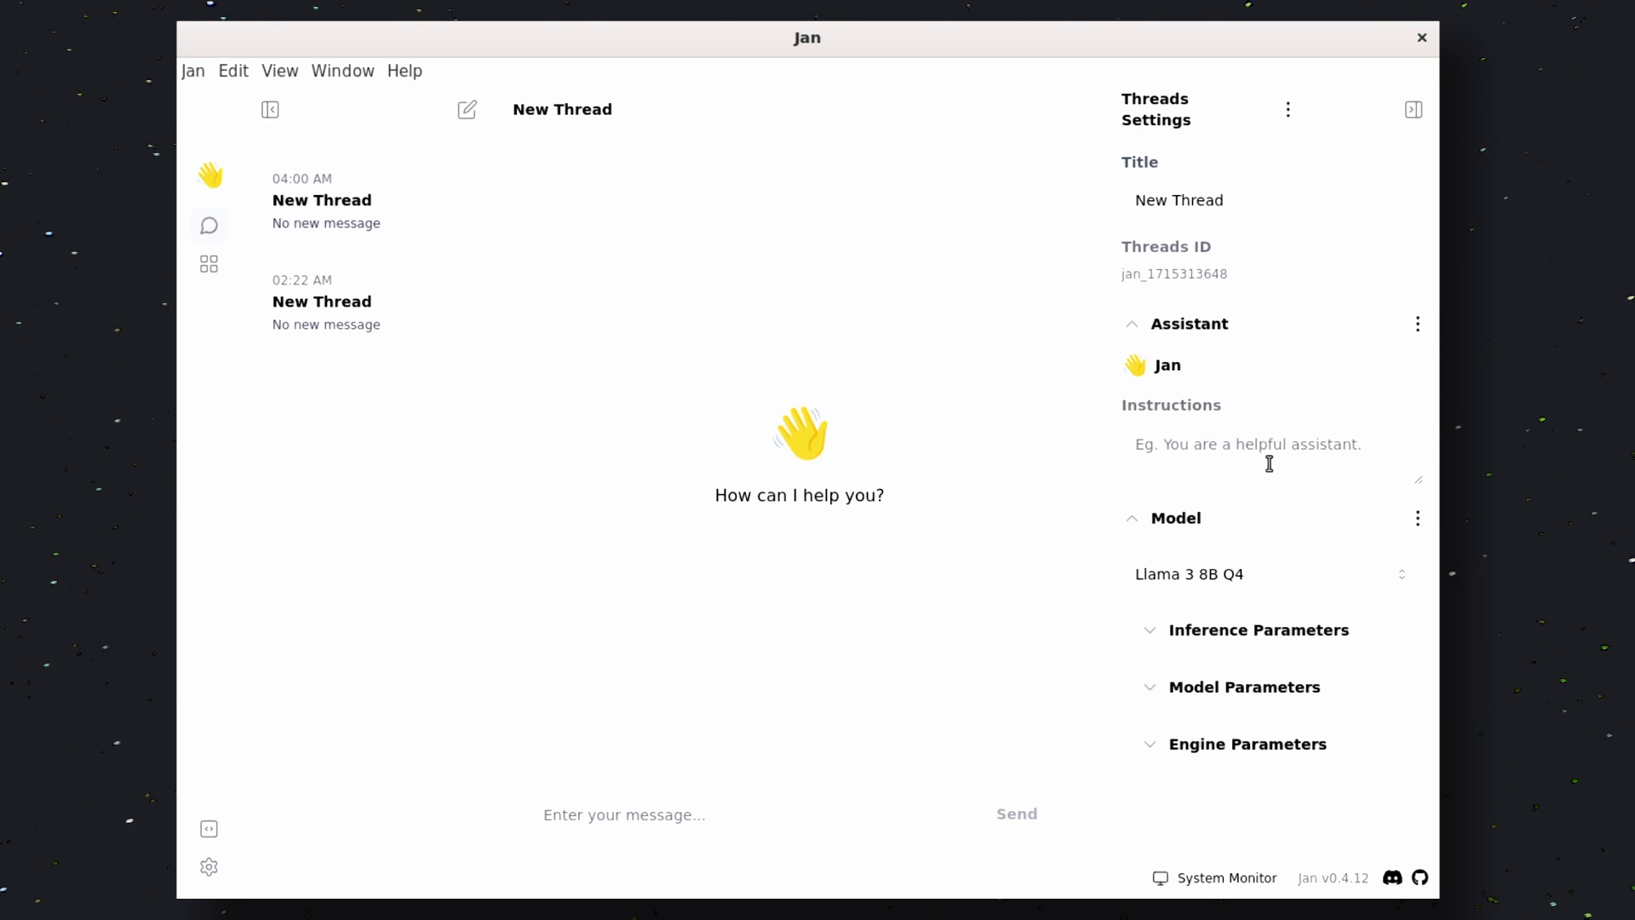
Send the message "Hi" to the model in the new thread
{"action": "left_click", "coordinate": [737, 814]}
{"action": "type", "text": "Hi"}
{"action": "key", "text": "Return"}
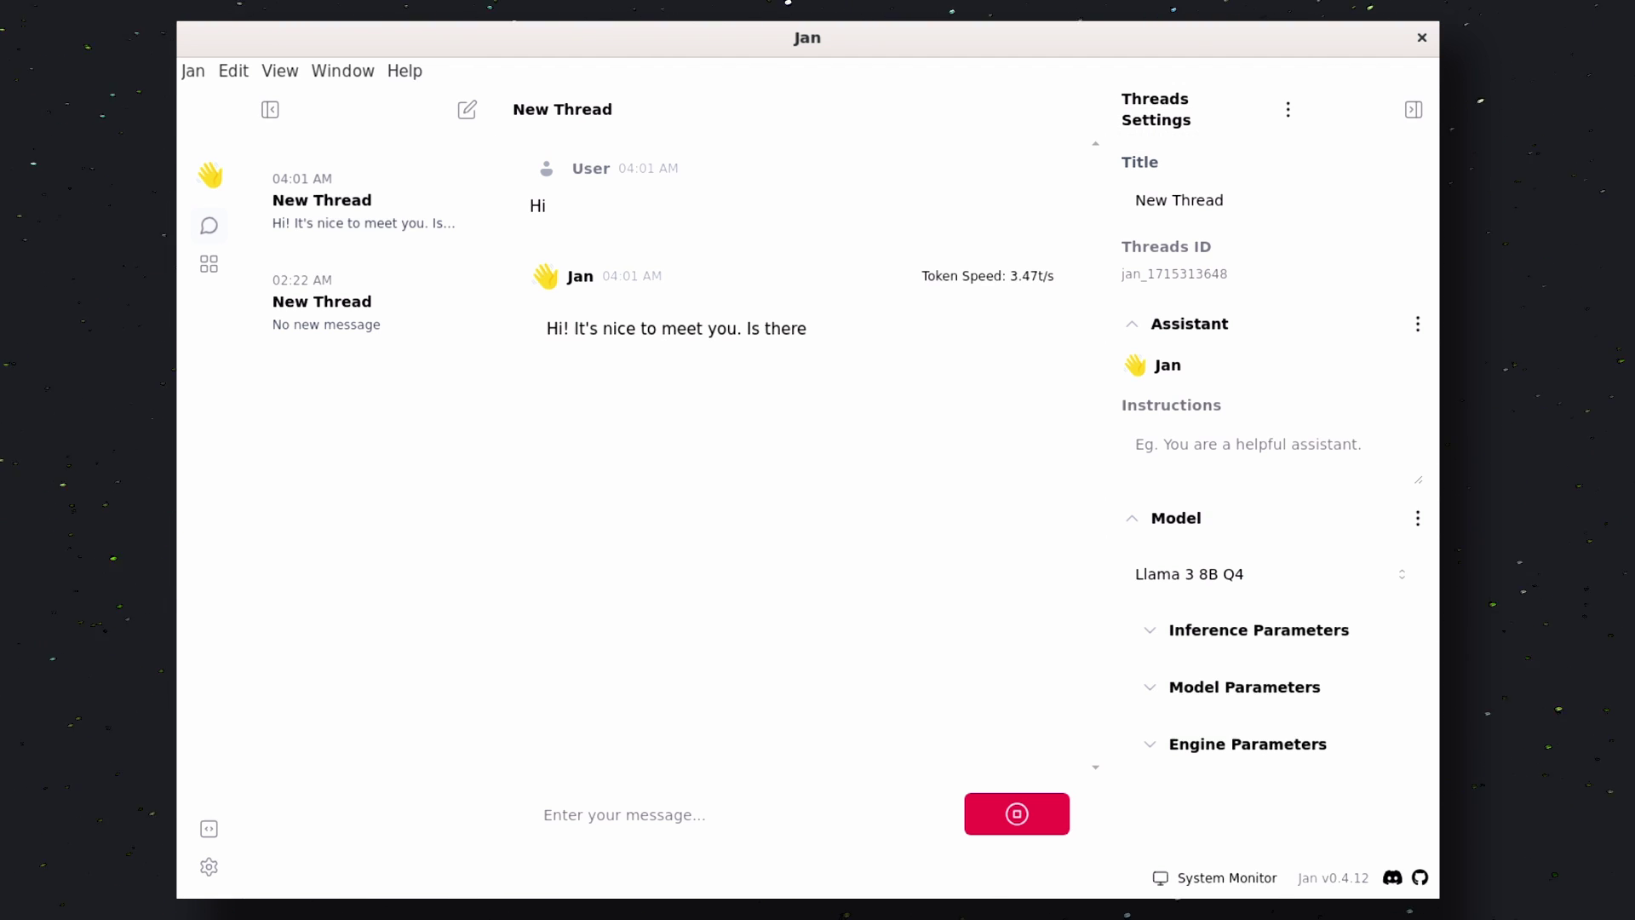
Title the thread "My Thread" and set its assistant instructions to "You're a coding assistant"
{"action": "left_click", "coordinate": [1304, 200]}
{"action": "double_click", "coordinate": [1303, 200]}
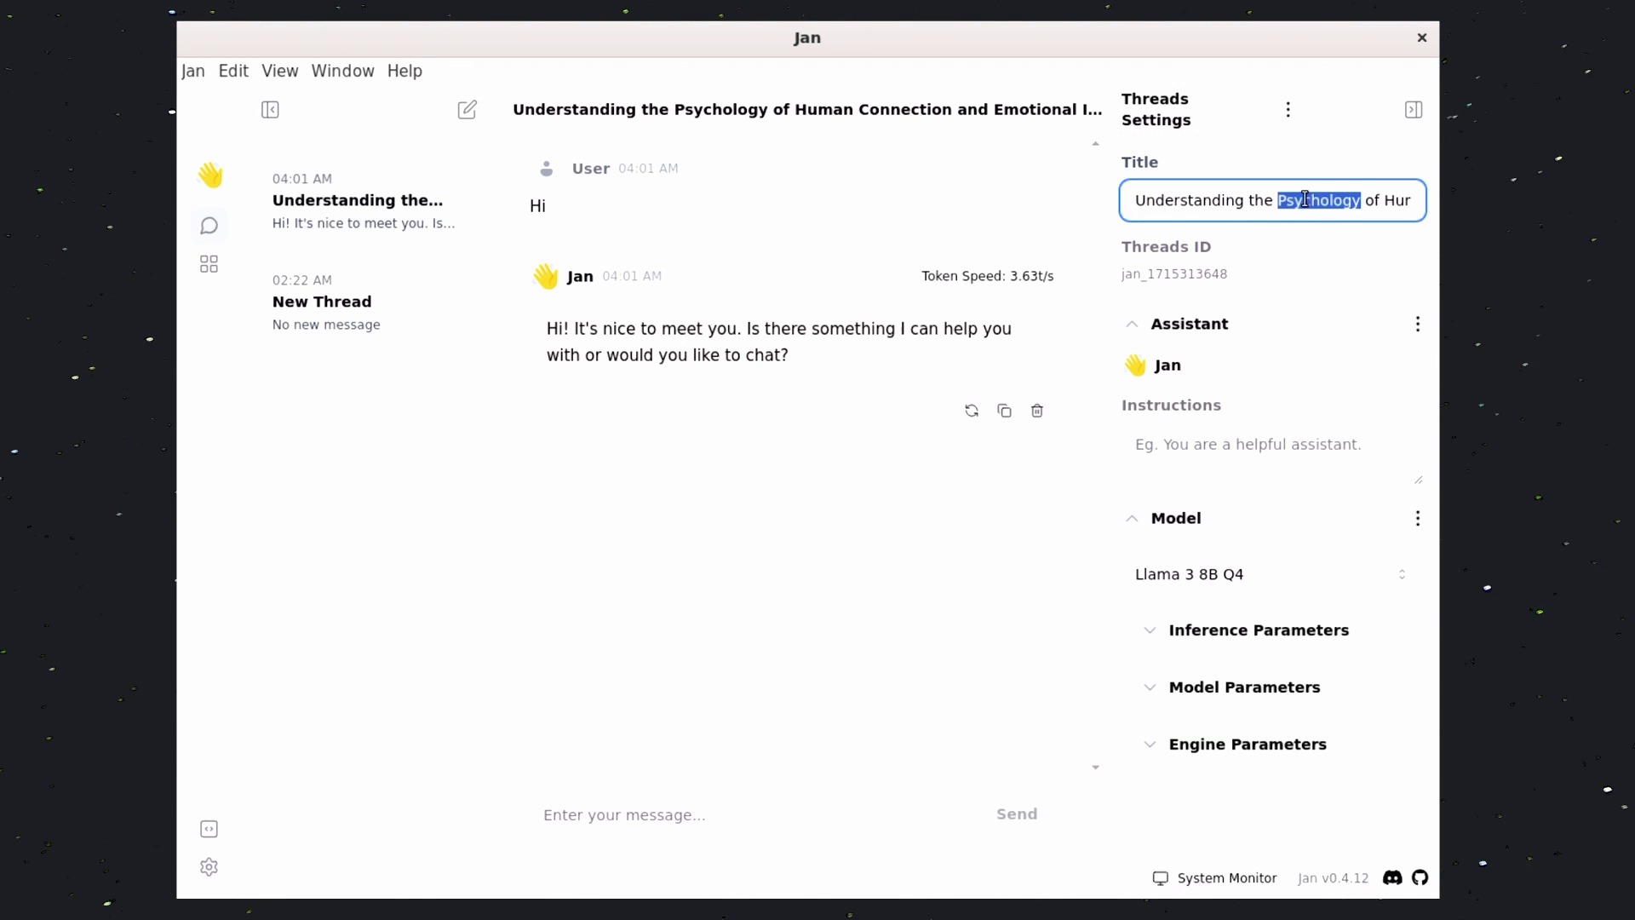
{"action": "double_click", "coordinate": [1303, 200]}
{"action": "key", "text": "ctrl+a"}
{"action": "type", "text": "My Thread"}
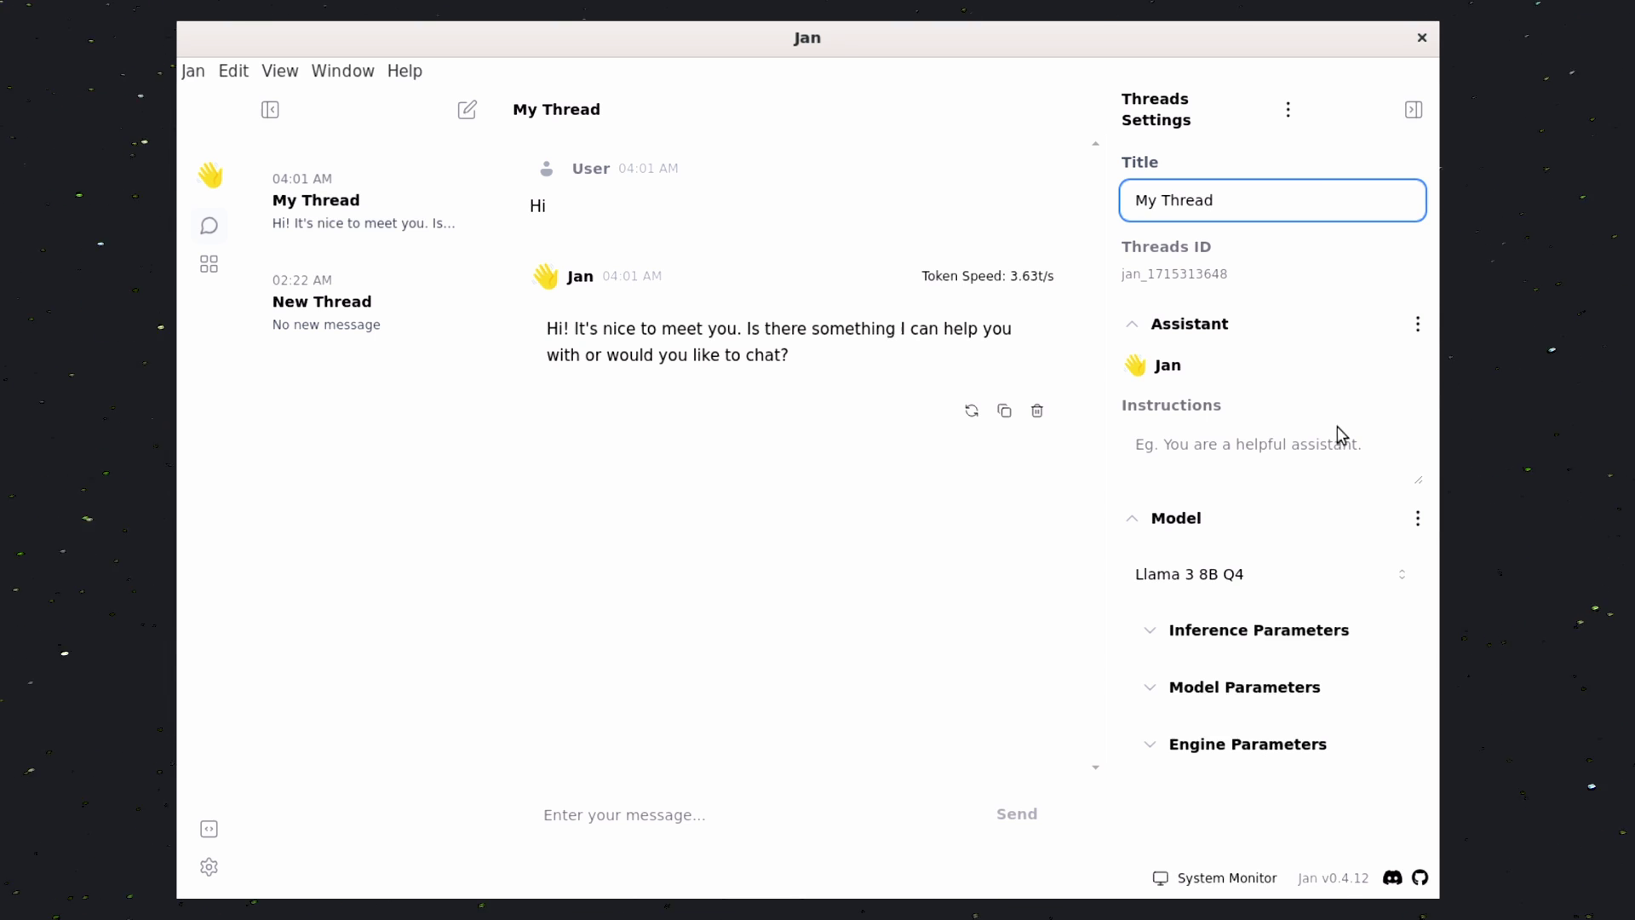
{"action": "left_click", "coordinate": [1269, 453]}
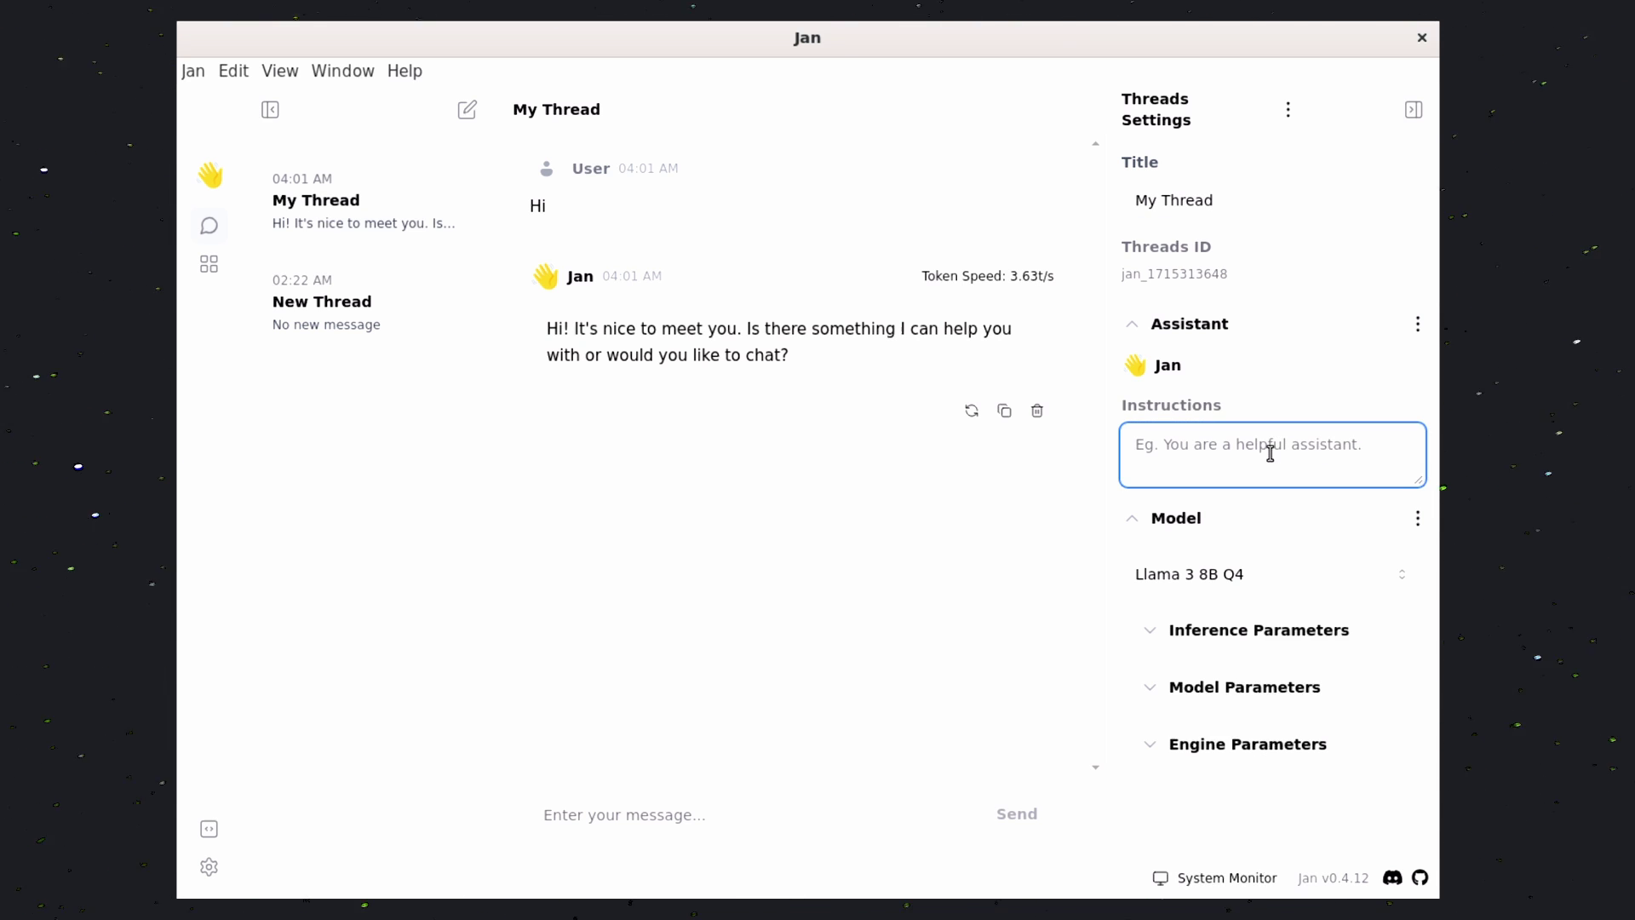
{"action": "type", "text": "You're a coding assistant"}
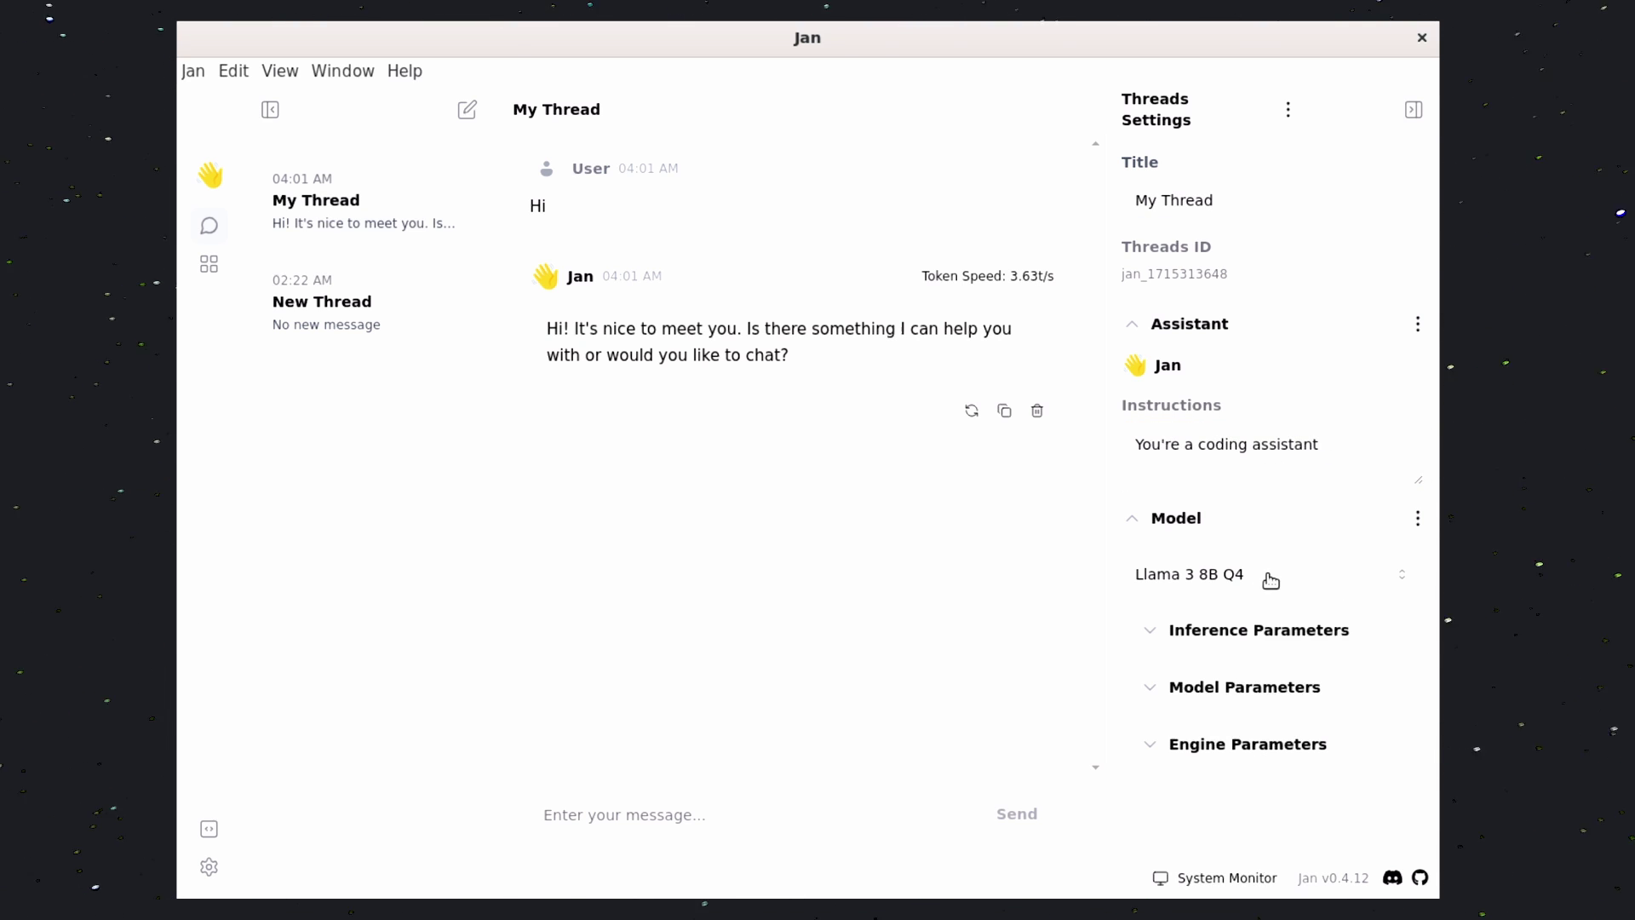
Expand the thread's Inference Parameters and review the available settings, from Temperature to Presence Penalty
{"action": "left_click", "coordinate": [1317, 644]}
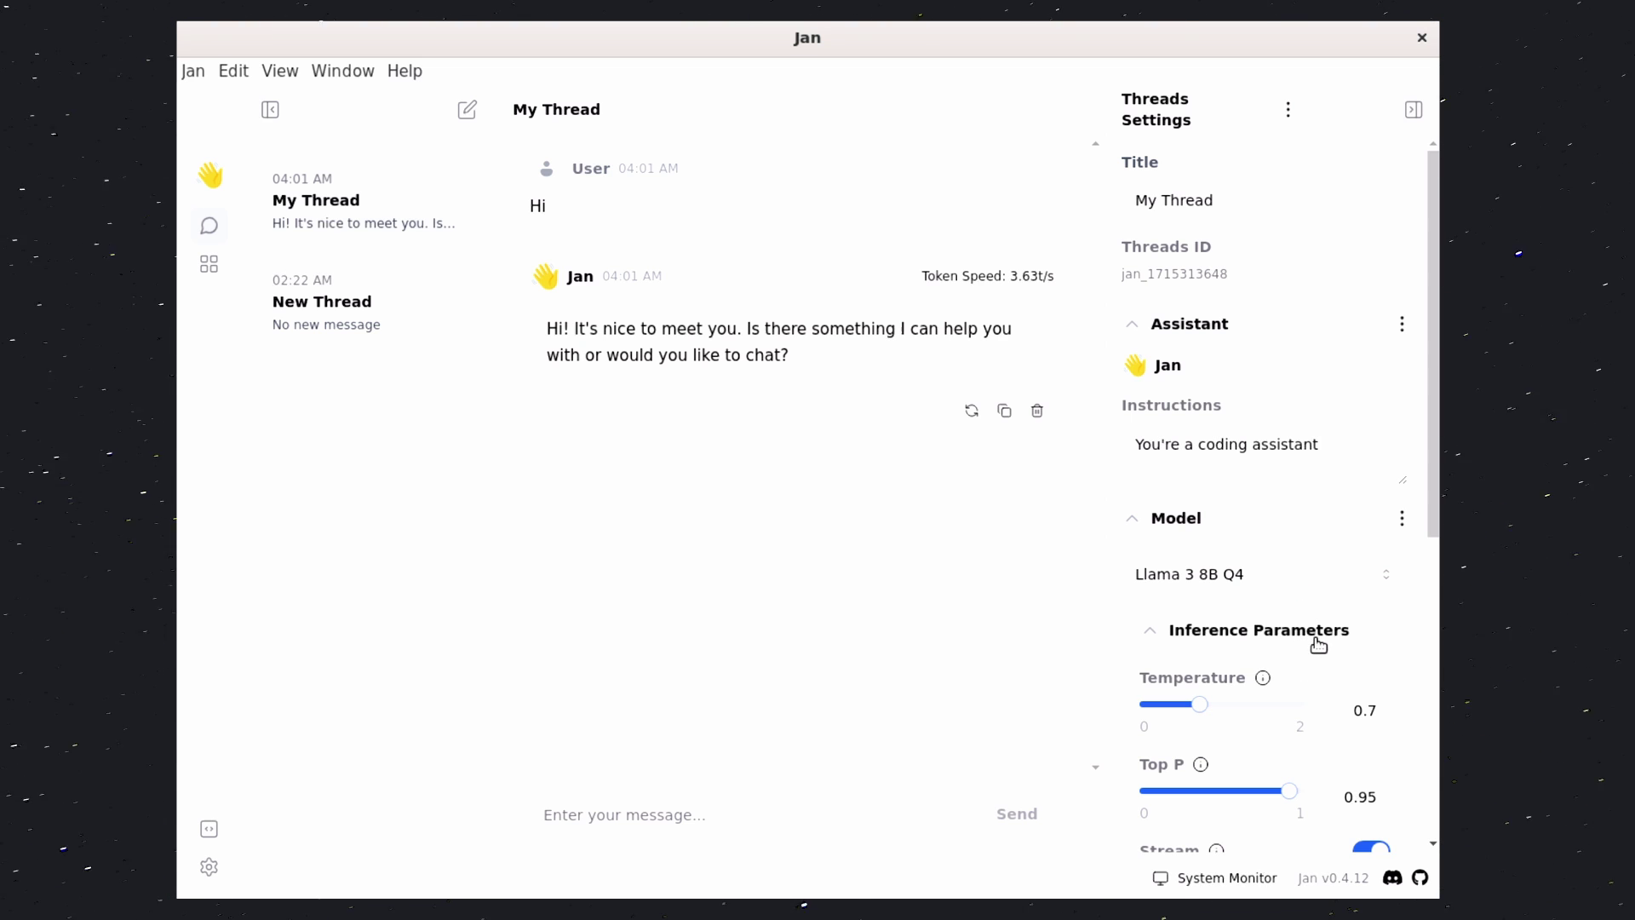
{"action": "scroll", "coordinate": [1318, 645], "scroll_direction": "down", "scroll_amount": 5}
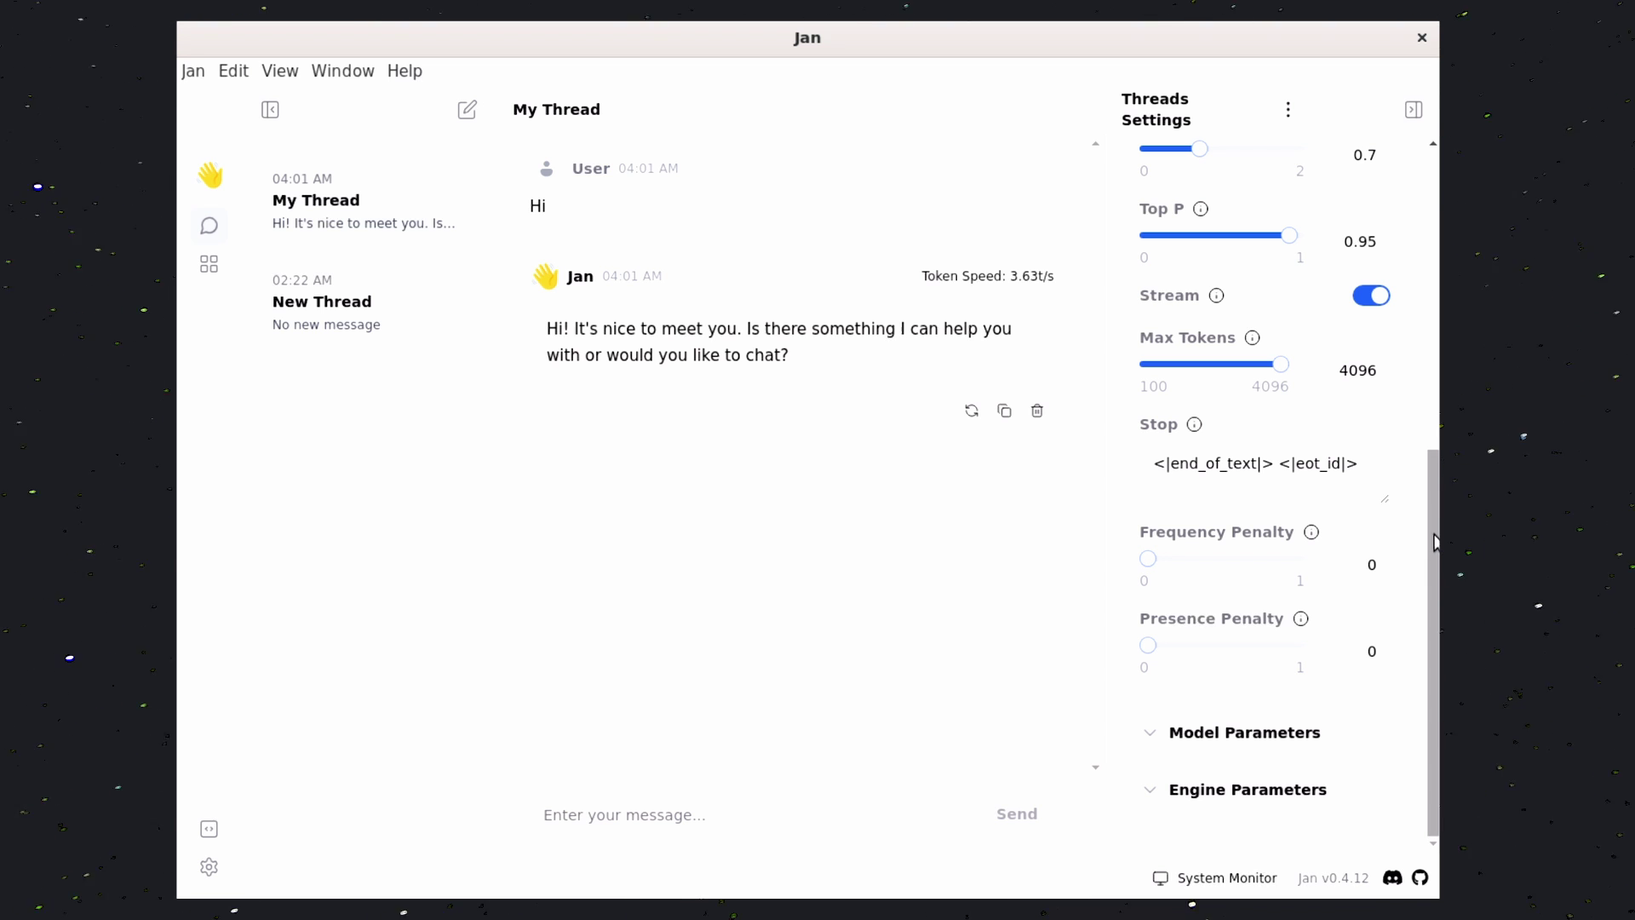
{"action": "left_click_drag", "start_coordinate": [1435, 547], "coordinate": [1430, 506]}
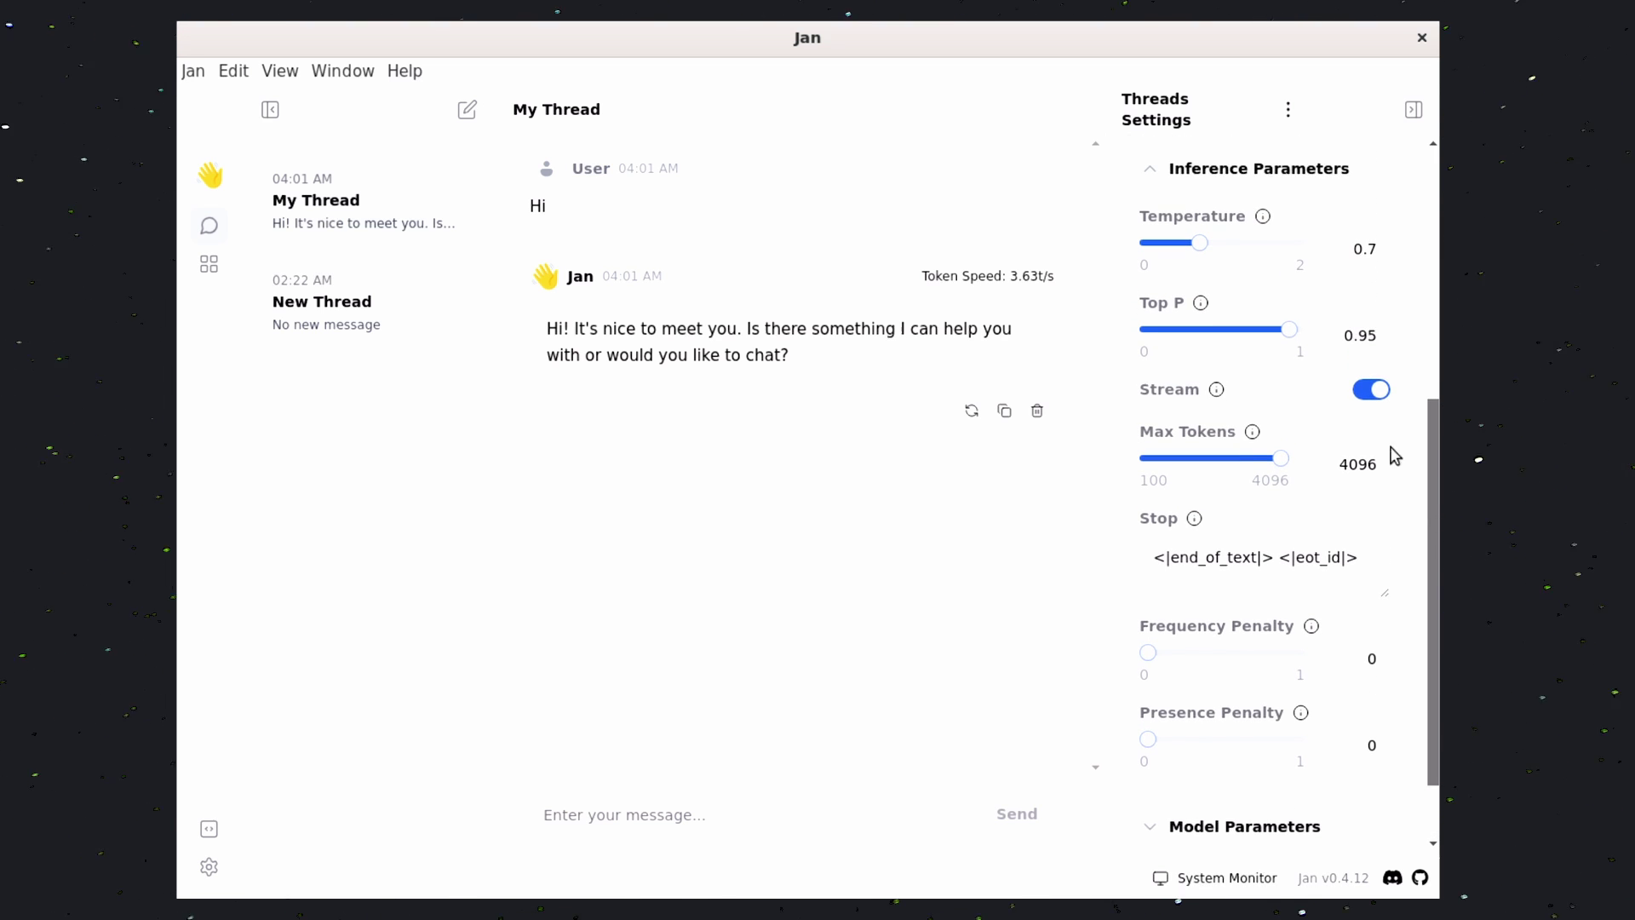
{"action": "scroll", "coordinate": [1362, 375], "scroll_direction": "up", "scroll_amount": 1}
{"action": "scroll", "coordinate": [1351, 284], "scroll_direction": "up", "scroll_amount": 5}
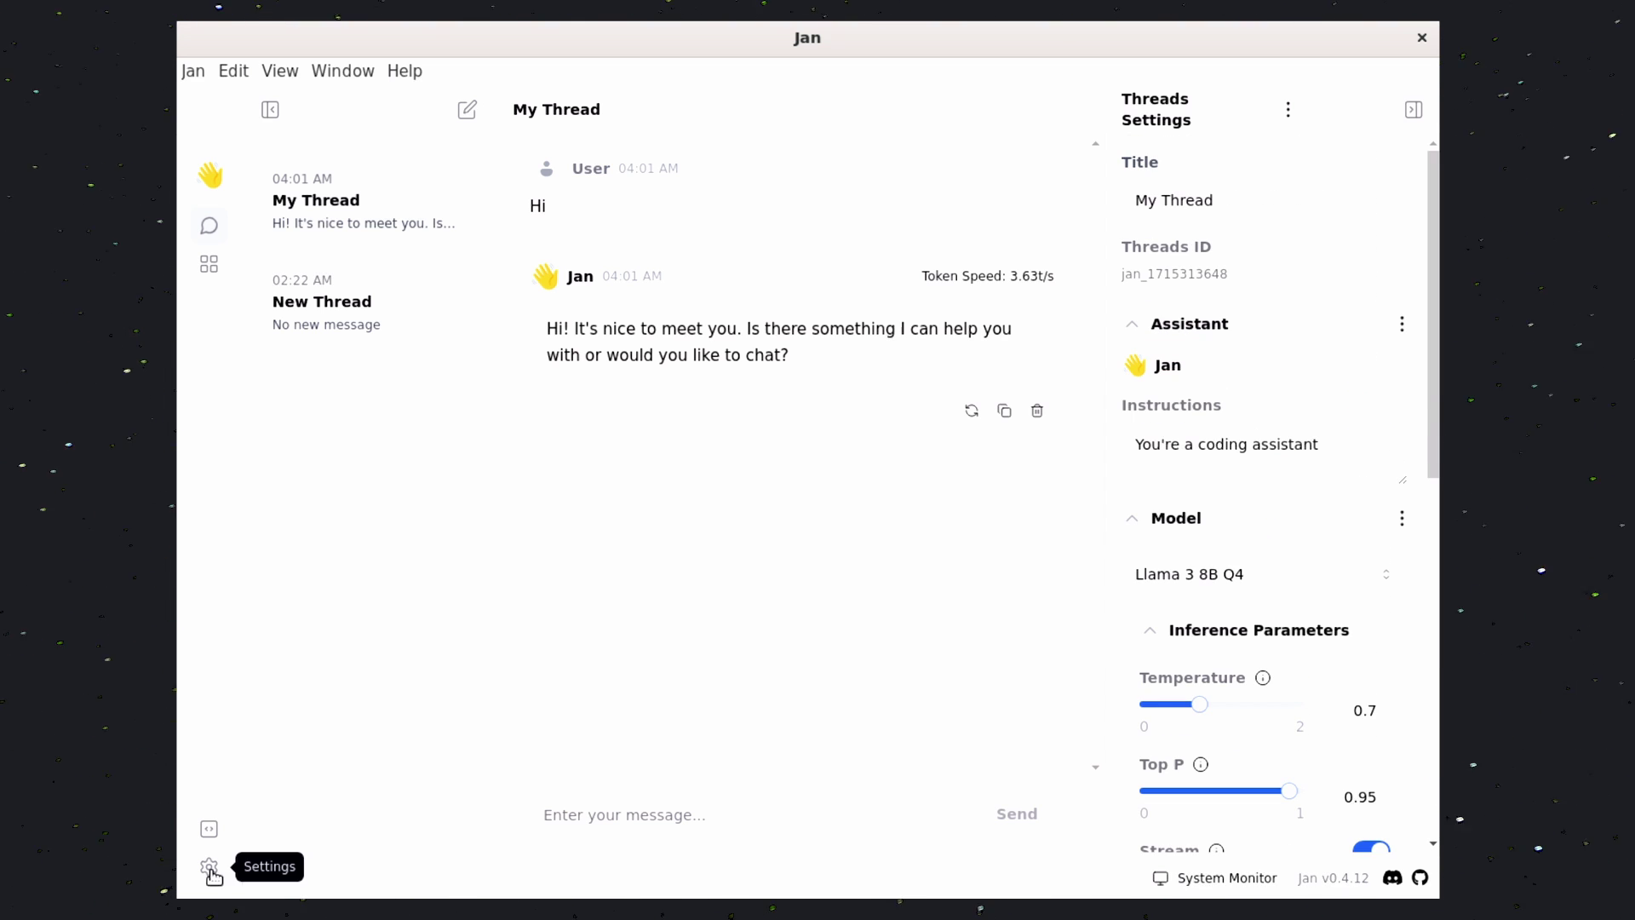
Create another thread and begin editing its assistant instructions
{"action": "left_click", "coordinate": [467, 115]}
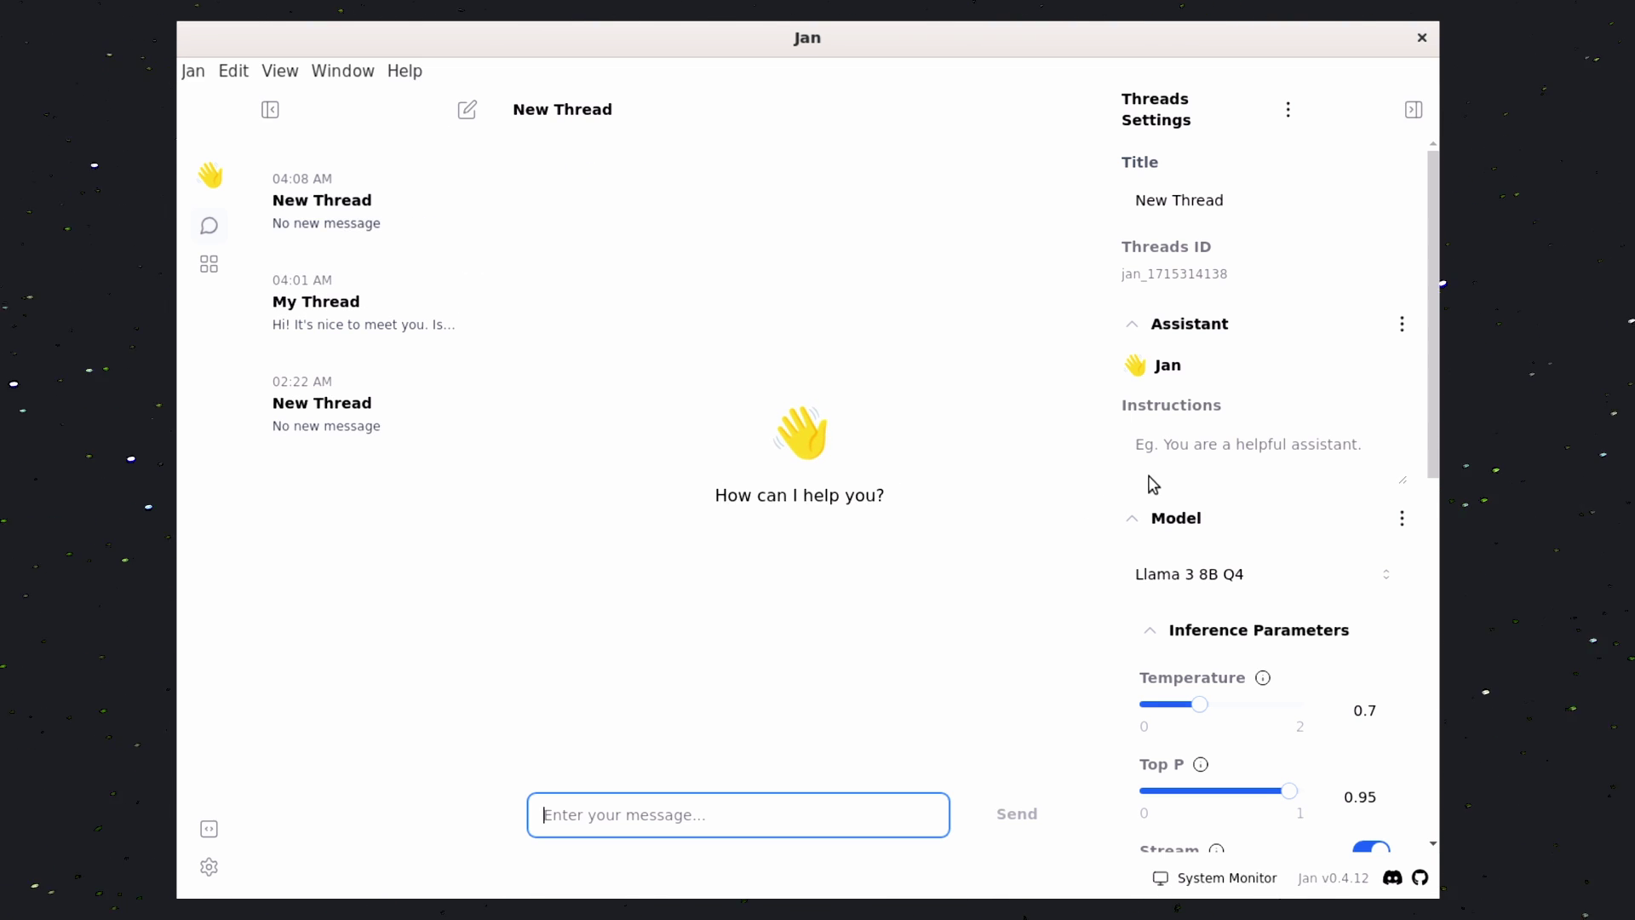
{"action": "left_click", "coordinate": [1283, 454]}
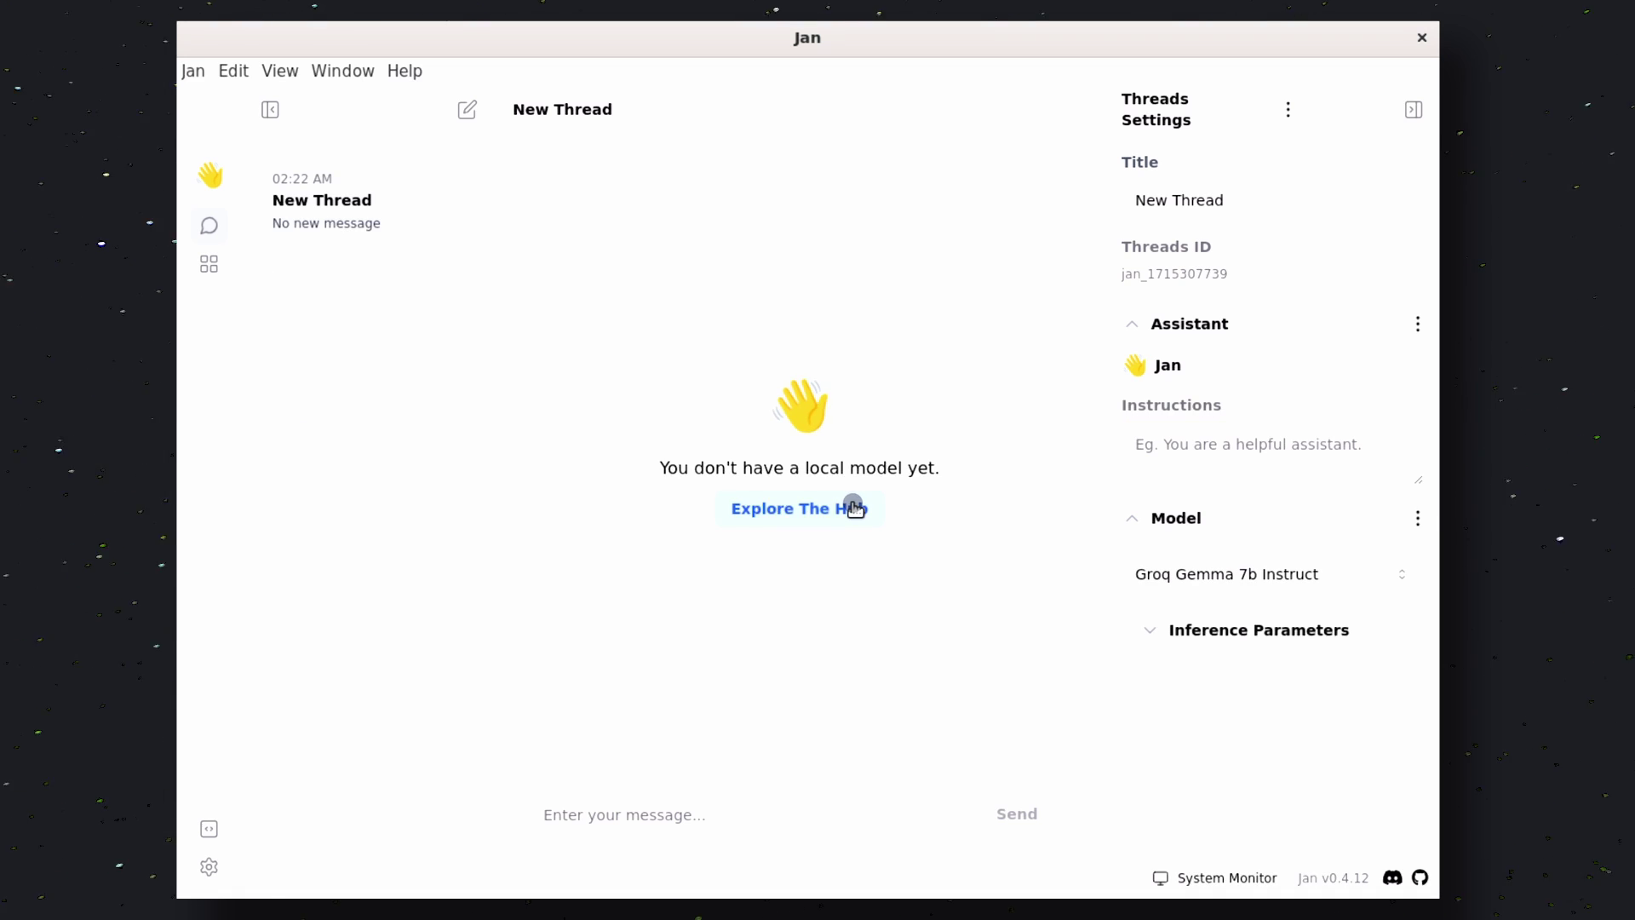
{"action": "left_click", "coordinate": [852, 506]}
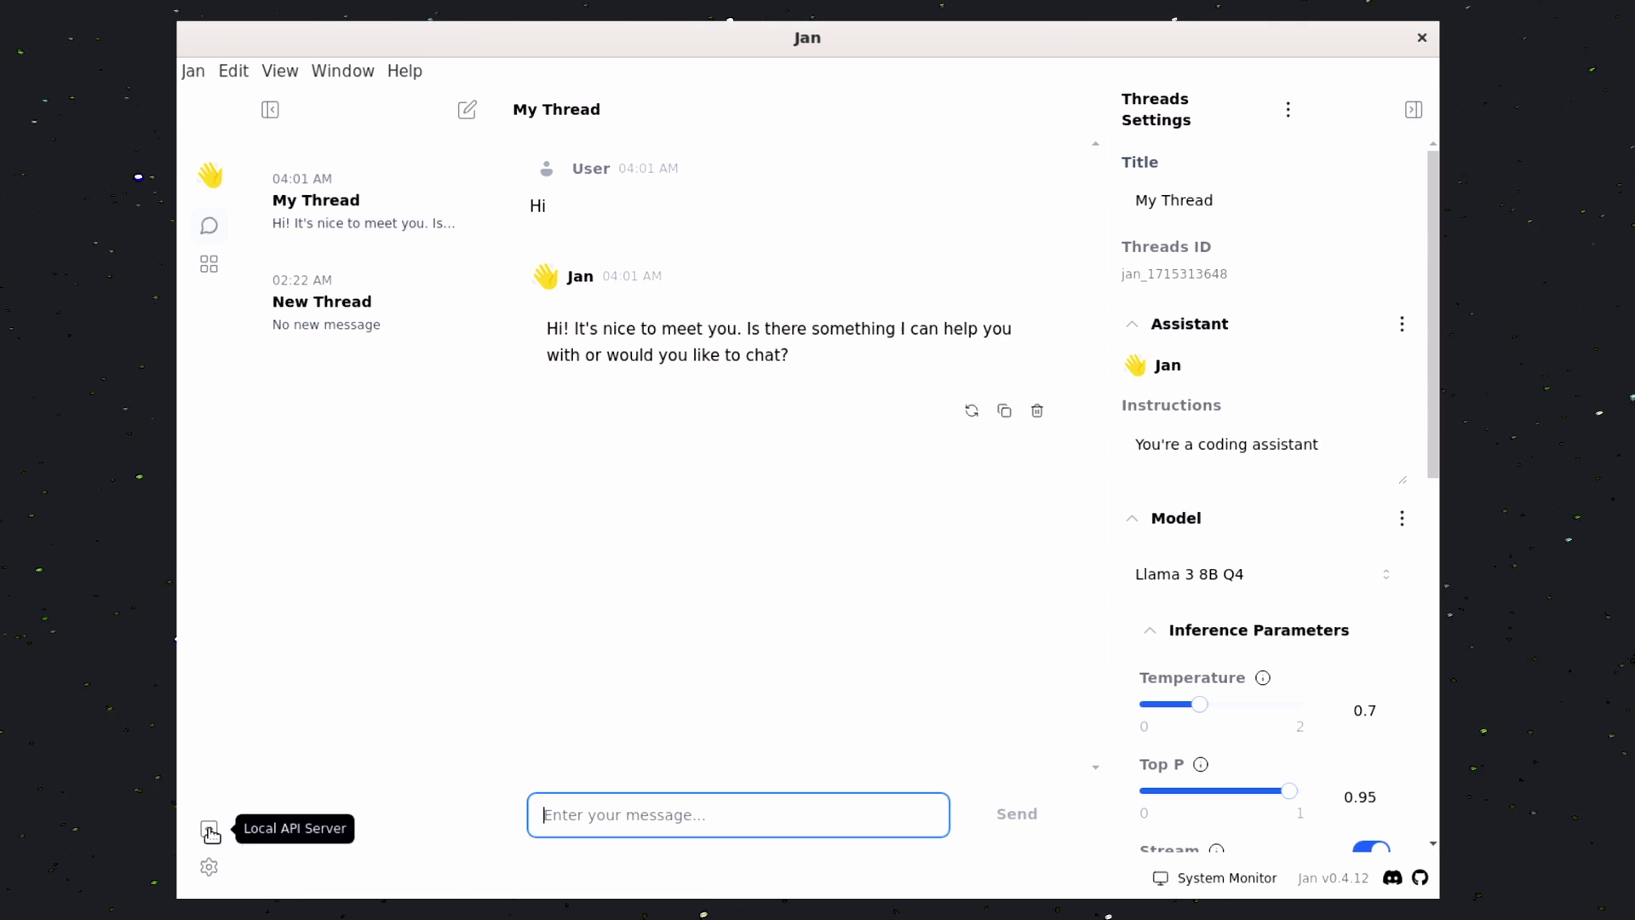
View the Local API Server page and look through the My Models list in the settings
{"action": "left_click", "coordinate": [212, 836]}
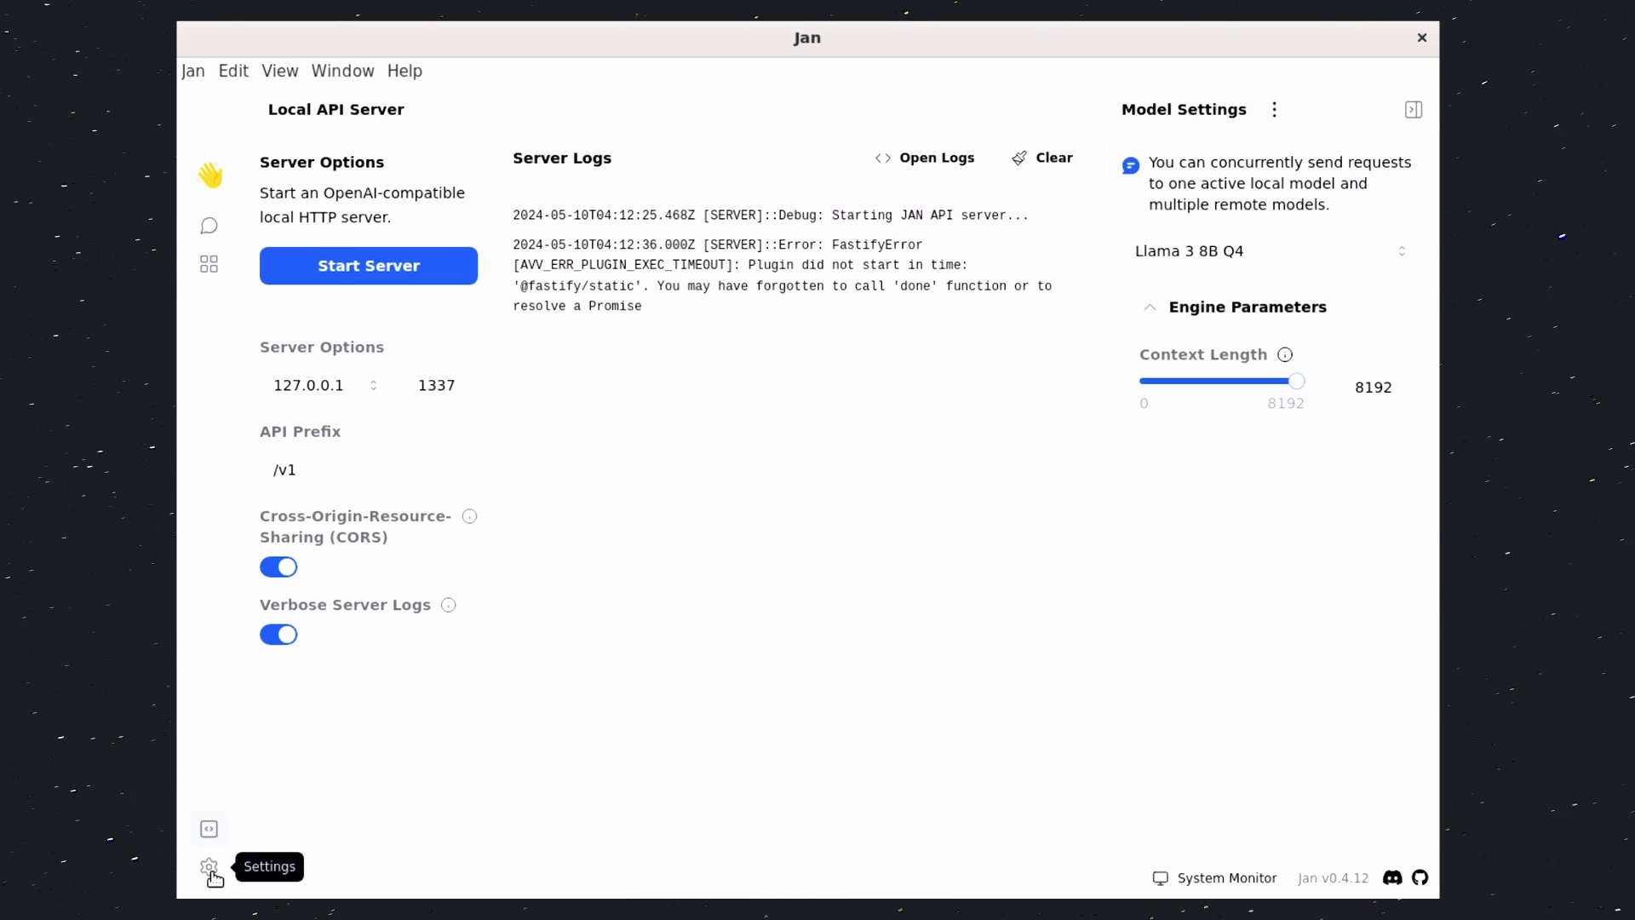
{"action": "left_click", "coordinate": [209, 868]}
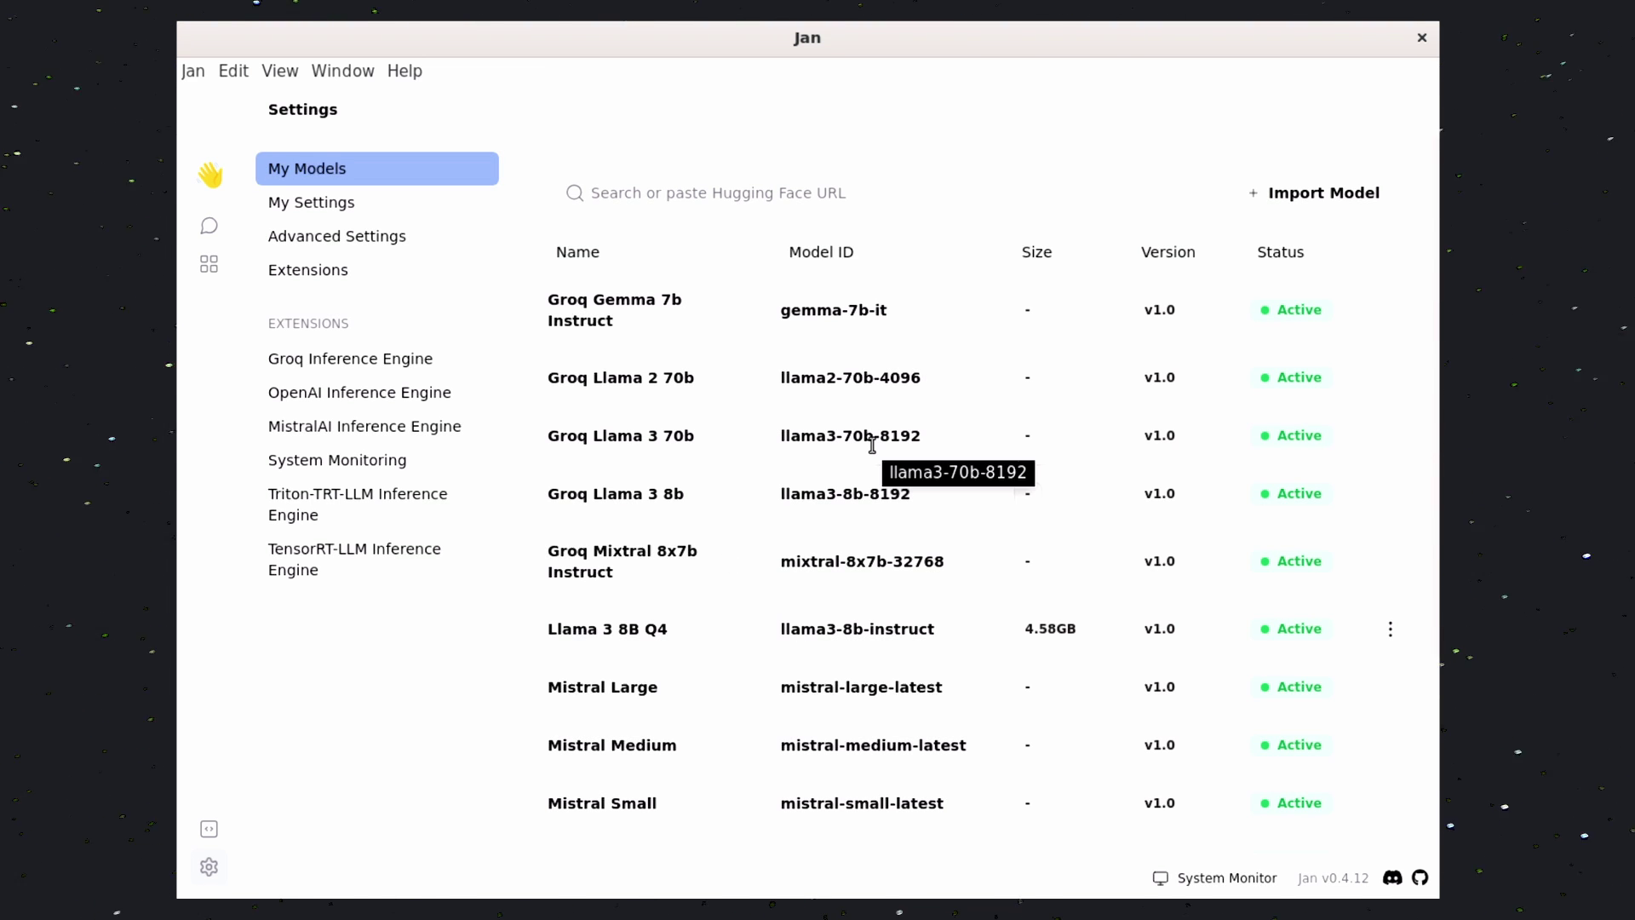
{"action": "scroll", "coordinate": [872, 445], "scroll_direction": "down", "scroll_amount": 5}
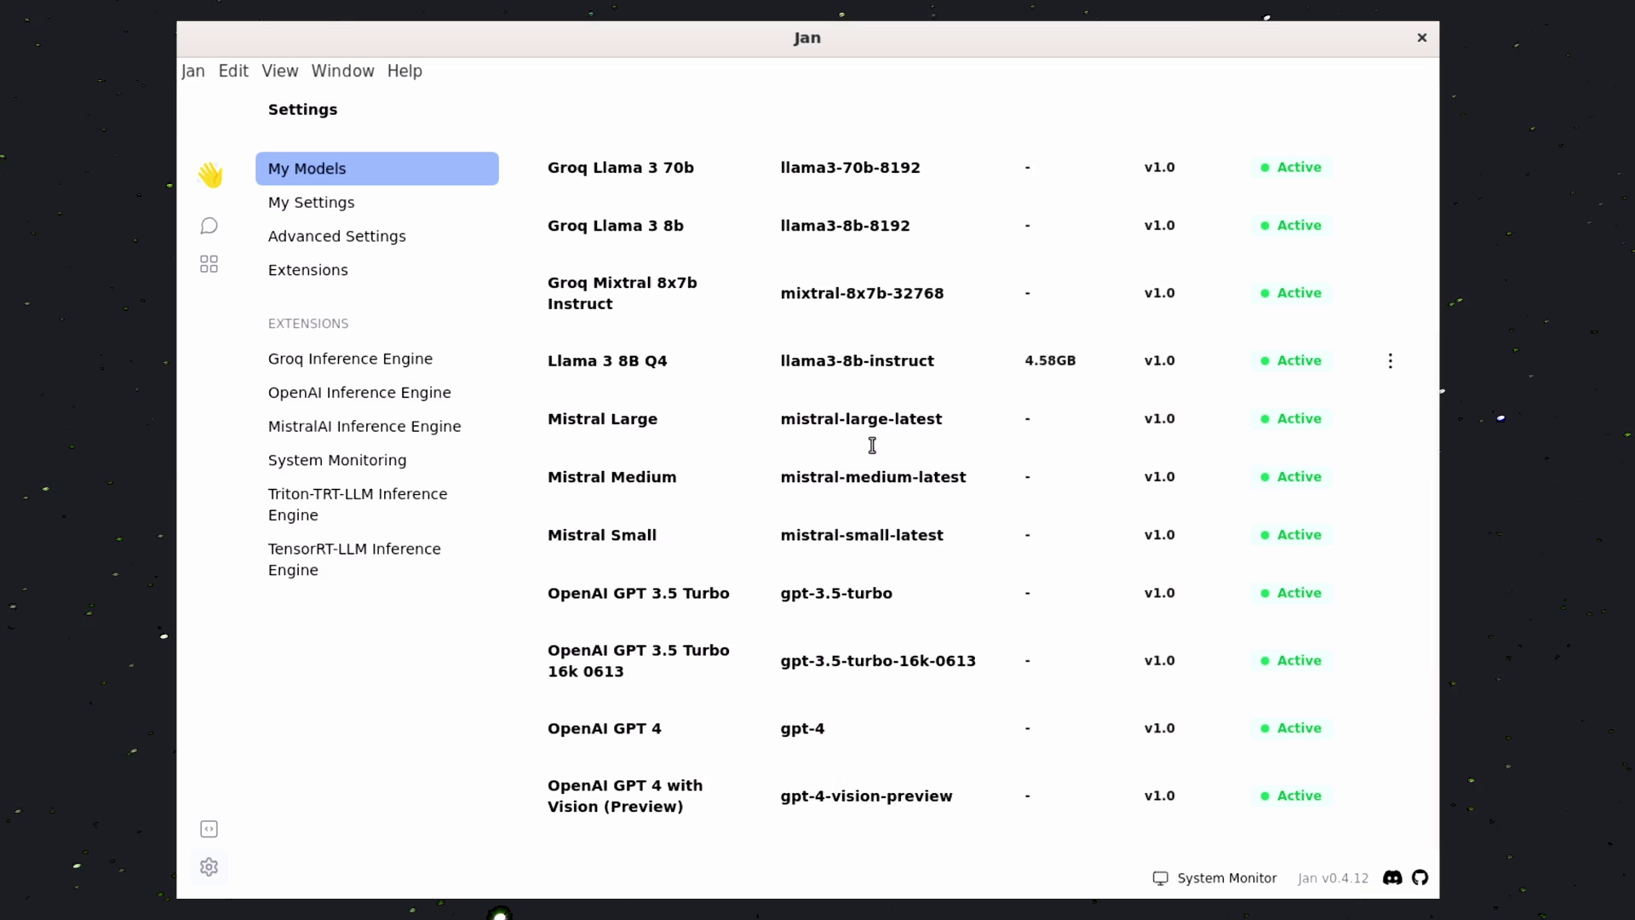
{"action": "scroll", "coordinate": [872, 444], "scroll_direction": "up", "scroll_amount": 5}
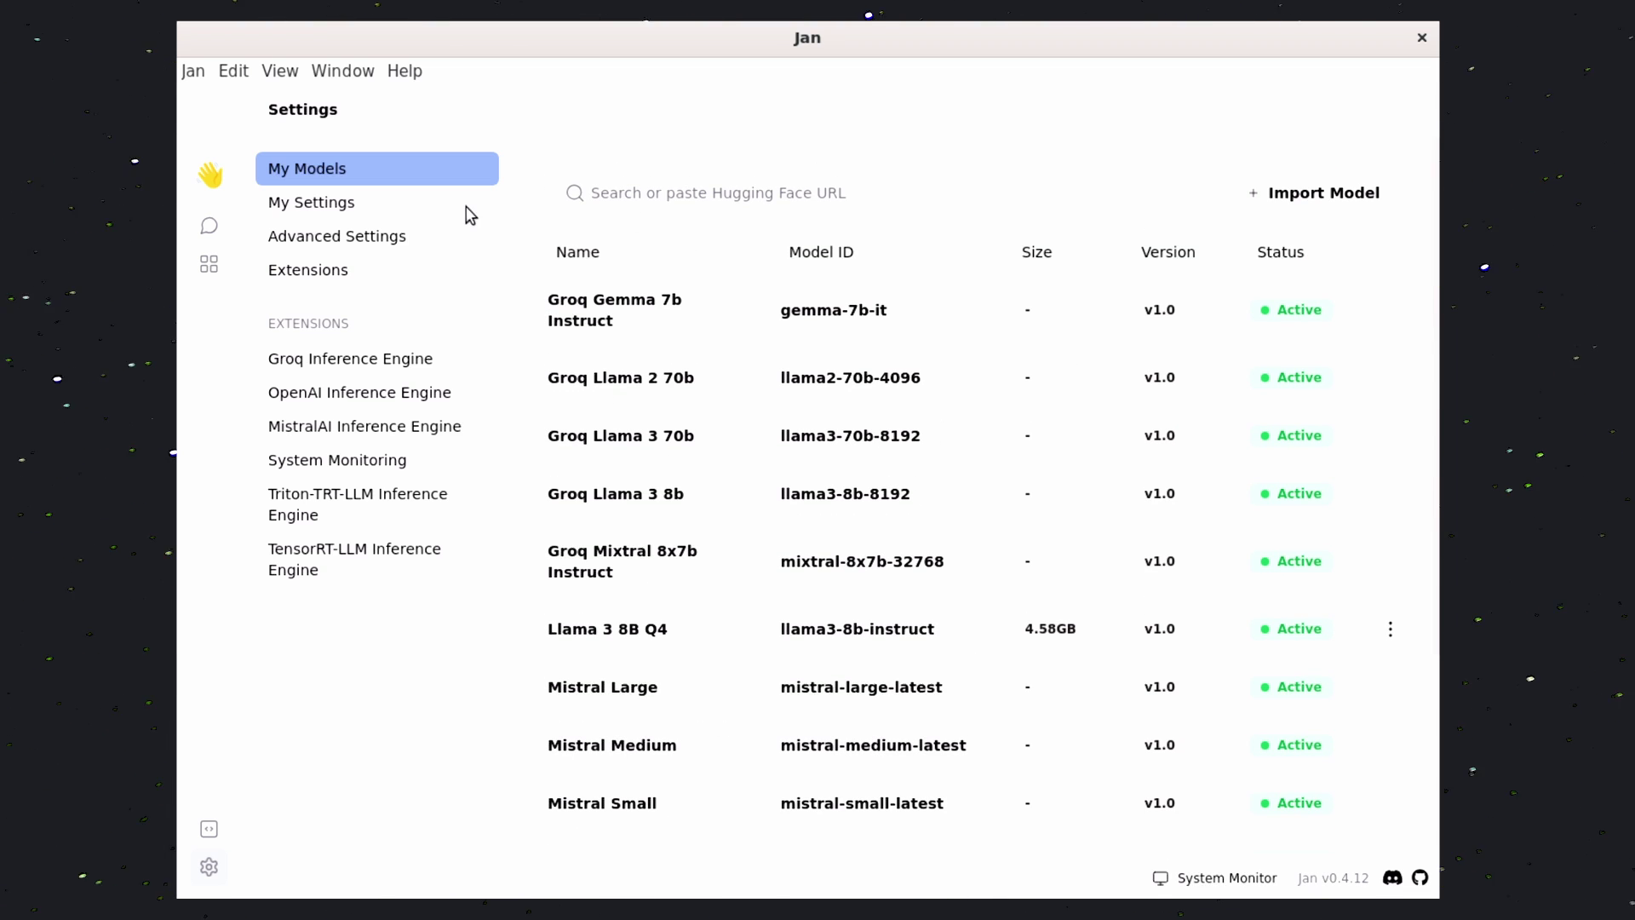
Review the Advanced Settings options and the list of installed extensions, down to Manual Installation
{"action": "left_click", "coordinate": [464, 237]}
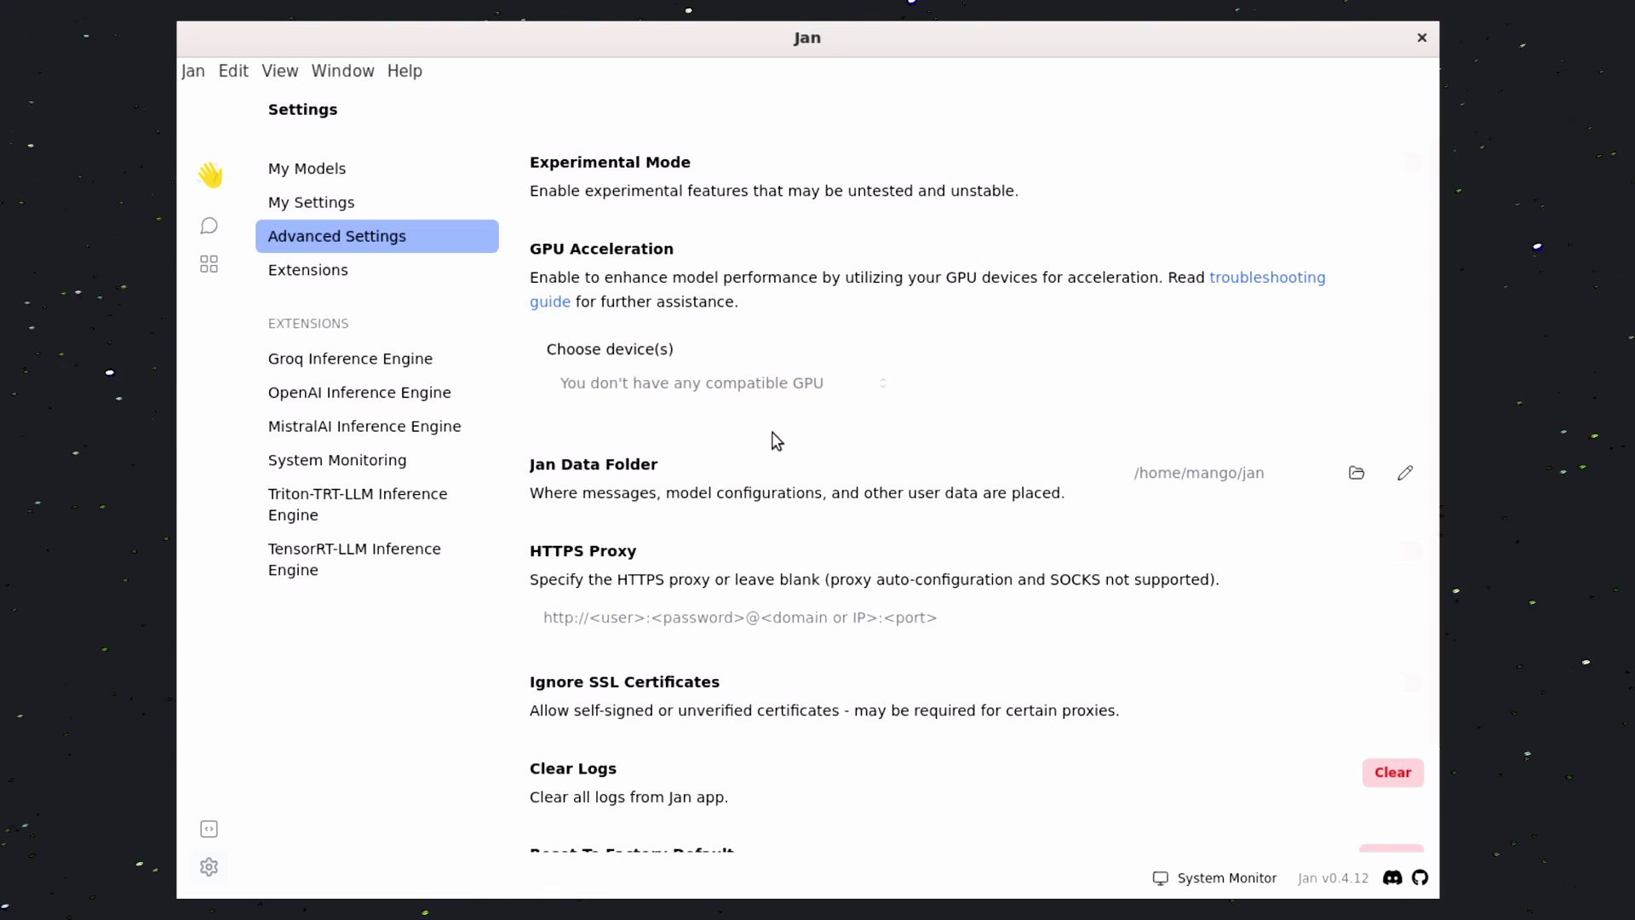
{"action": "scroll", "coordinate": [776, 441], "scroll_direction": "down", "scroll_amount": 3}
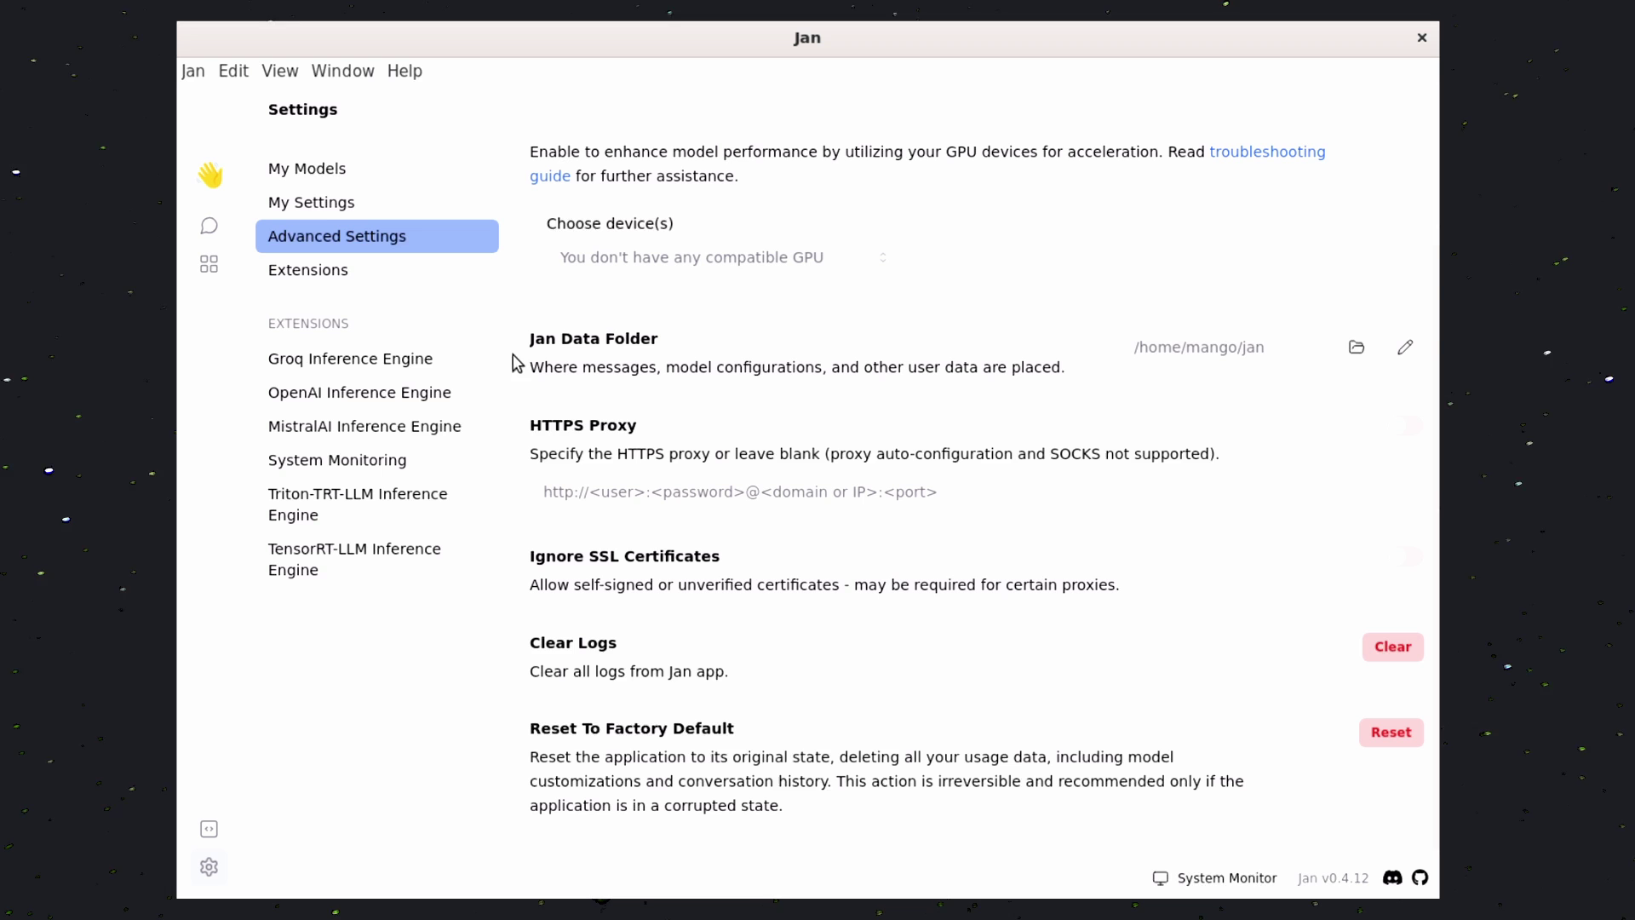
{"action": "left_click", "coordinate": [412, 275]}
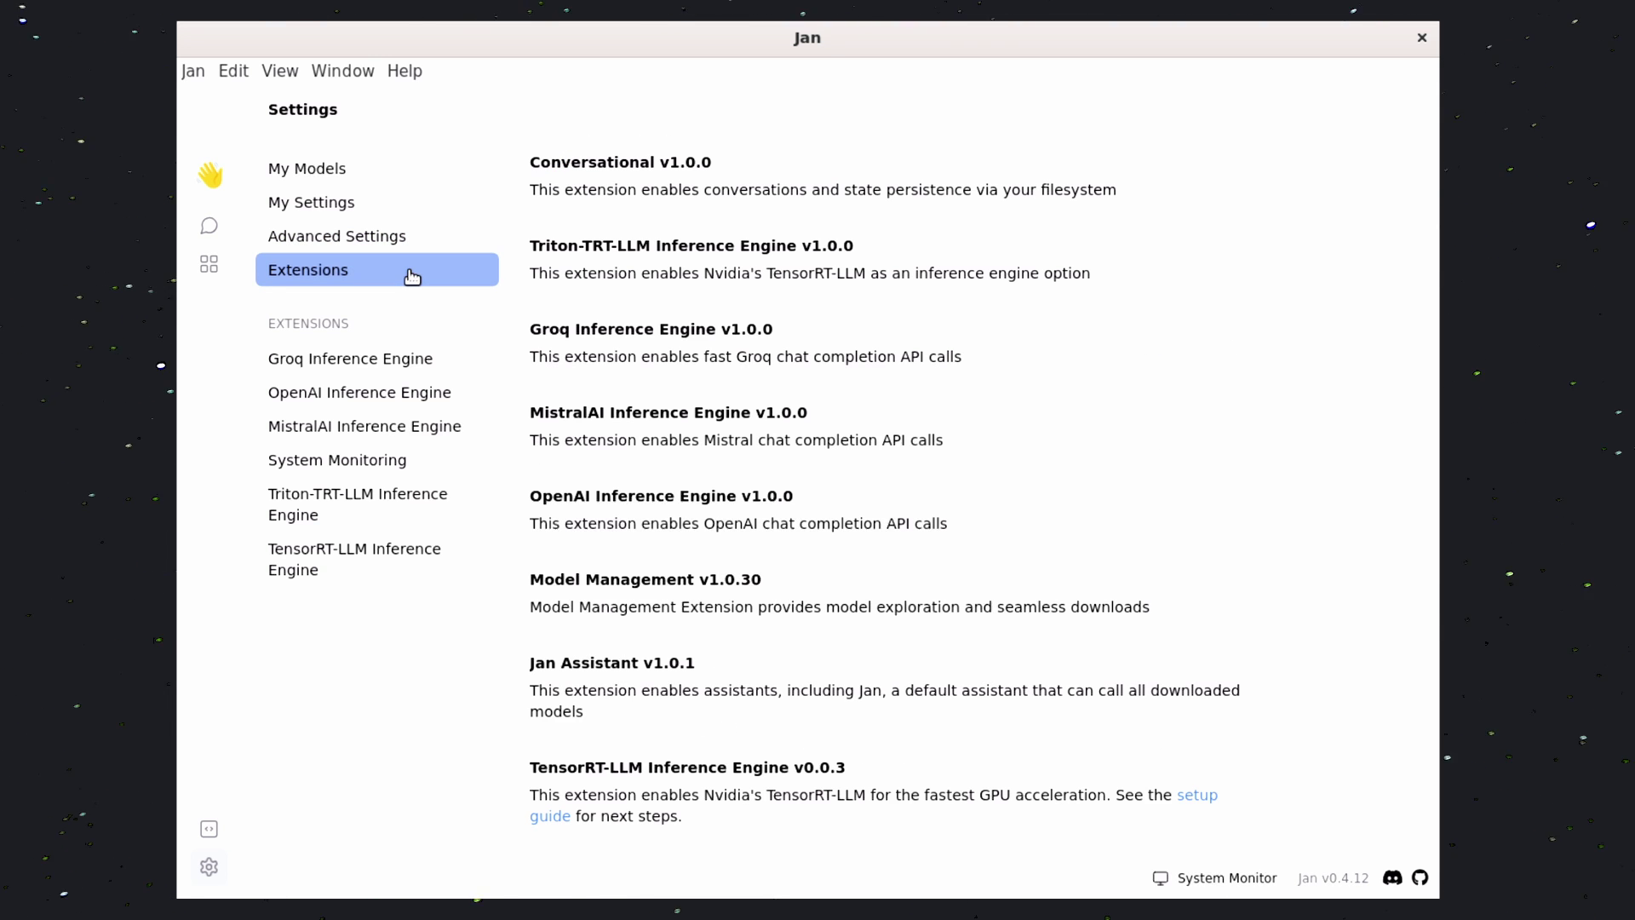
{"action": "scroll", "coordinate": [664, 340], "scroll_direction": "down", "scroll_amount": 5}
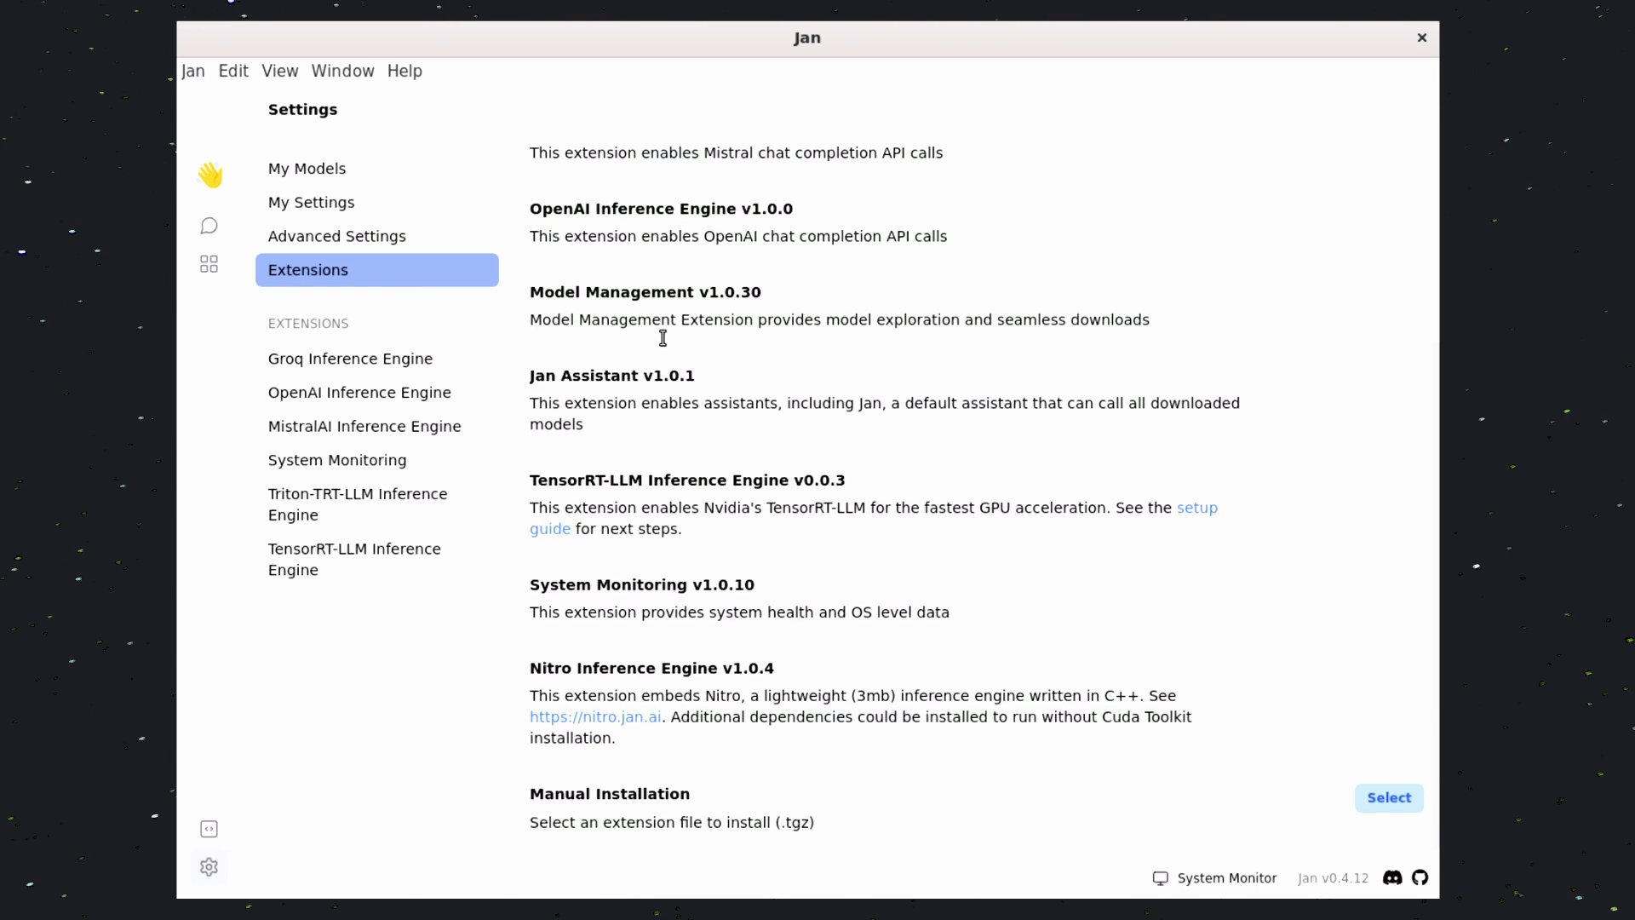
Review the settings pages of the individual extensions, from Groq Inference Engine through System Monitoring to TensorRT-LLM Inference Engine
{"action": "scroll", "coordinate": [665, 344], "scroll_direction": "up", "scroll_amount": 5}
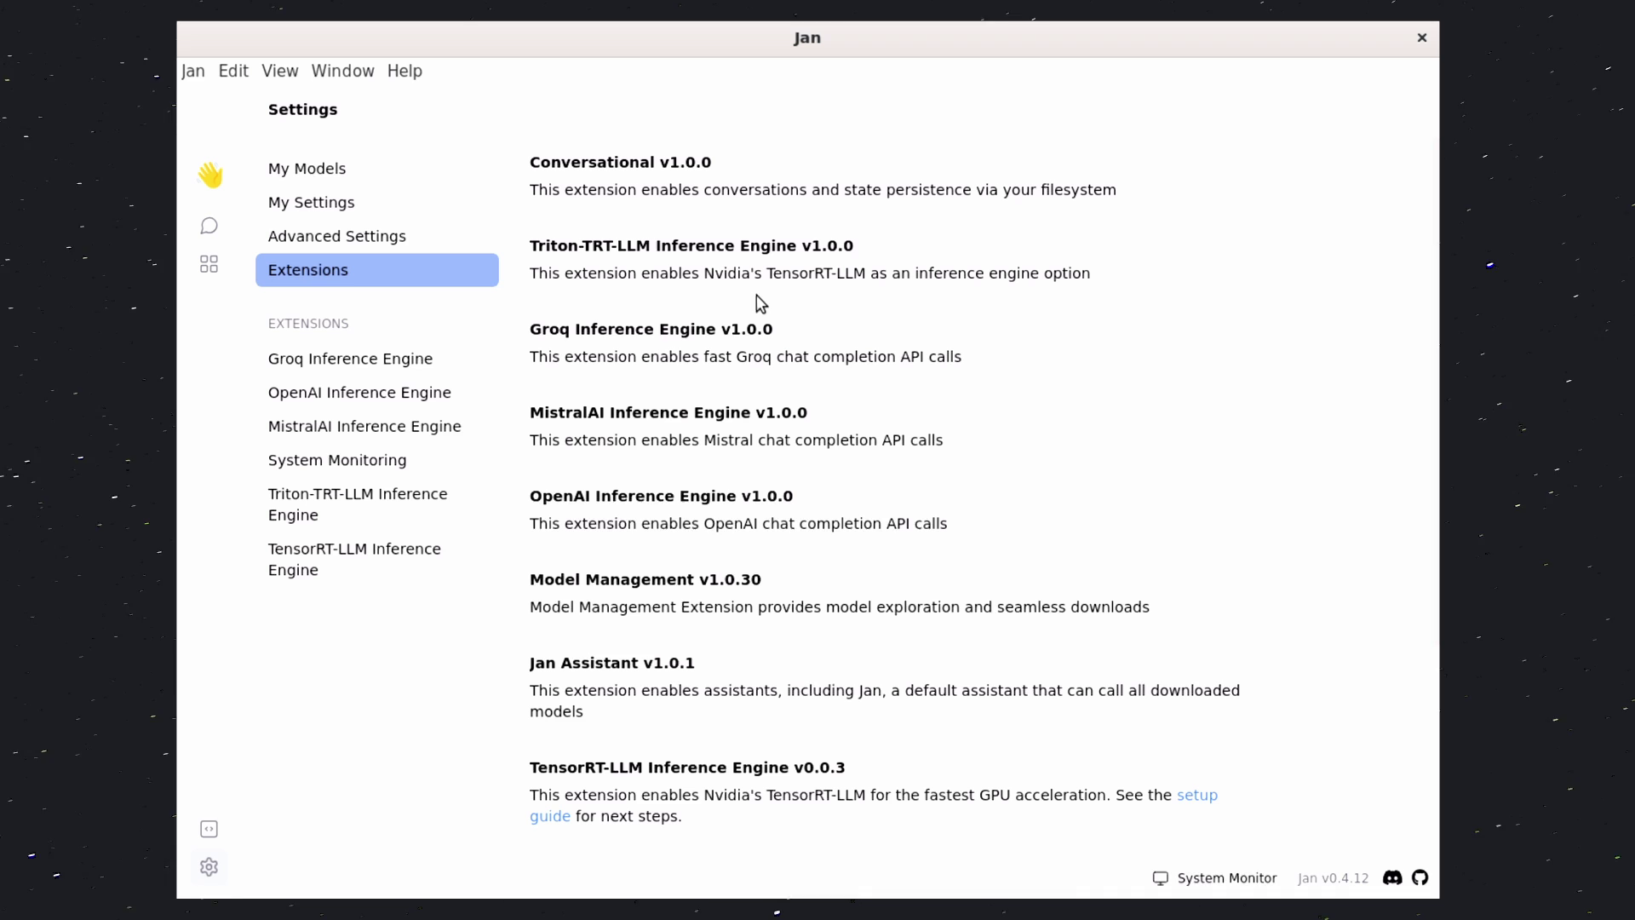
{"action": "left_click", "coordinate": [422, 353]}
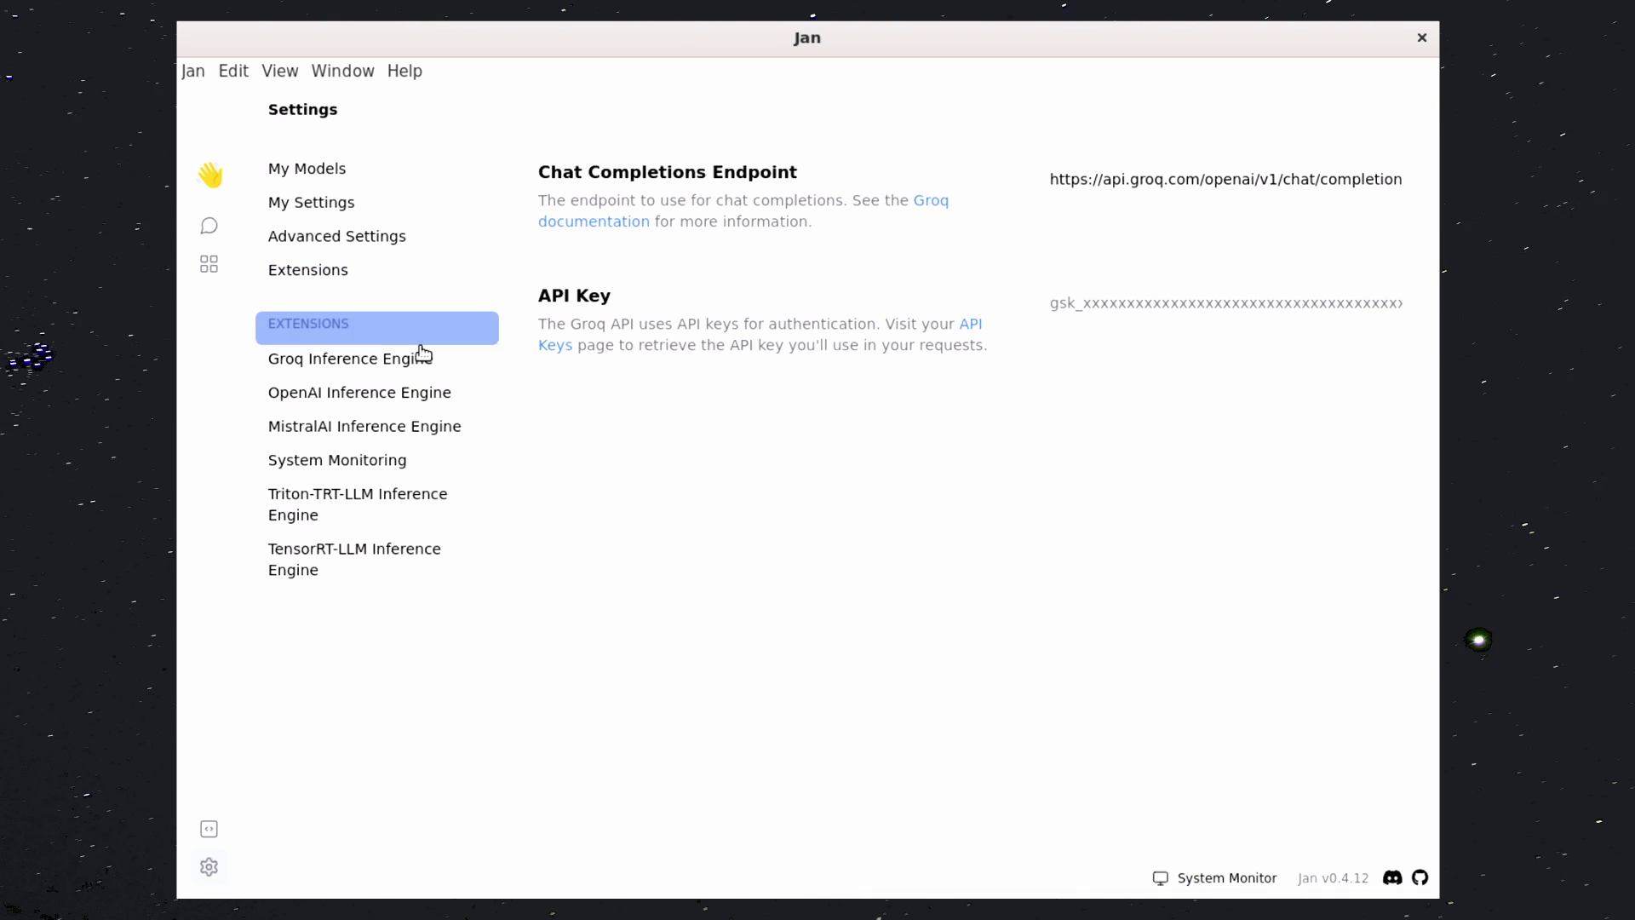
{"action": "left_click", "coordinate": [415, 402]}
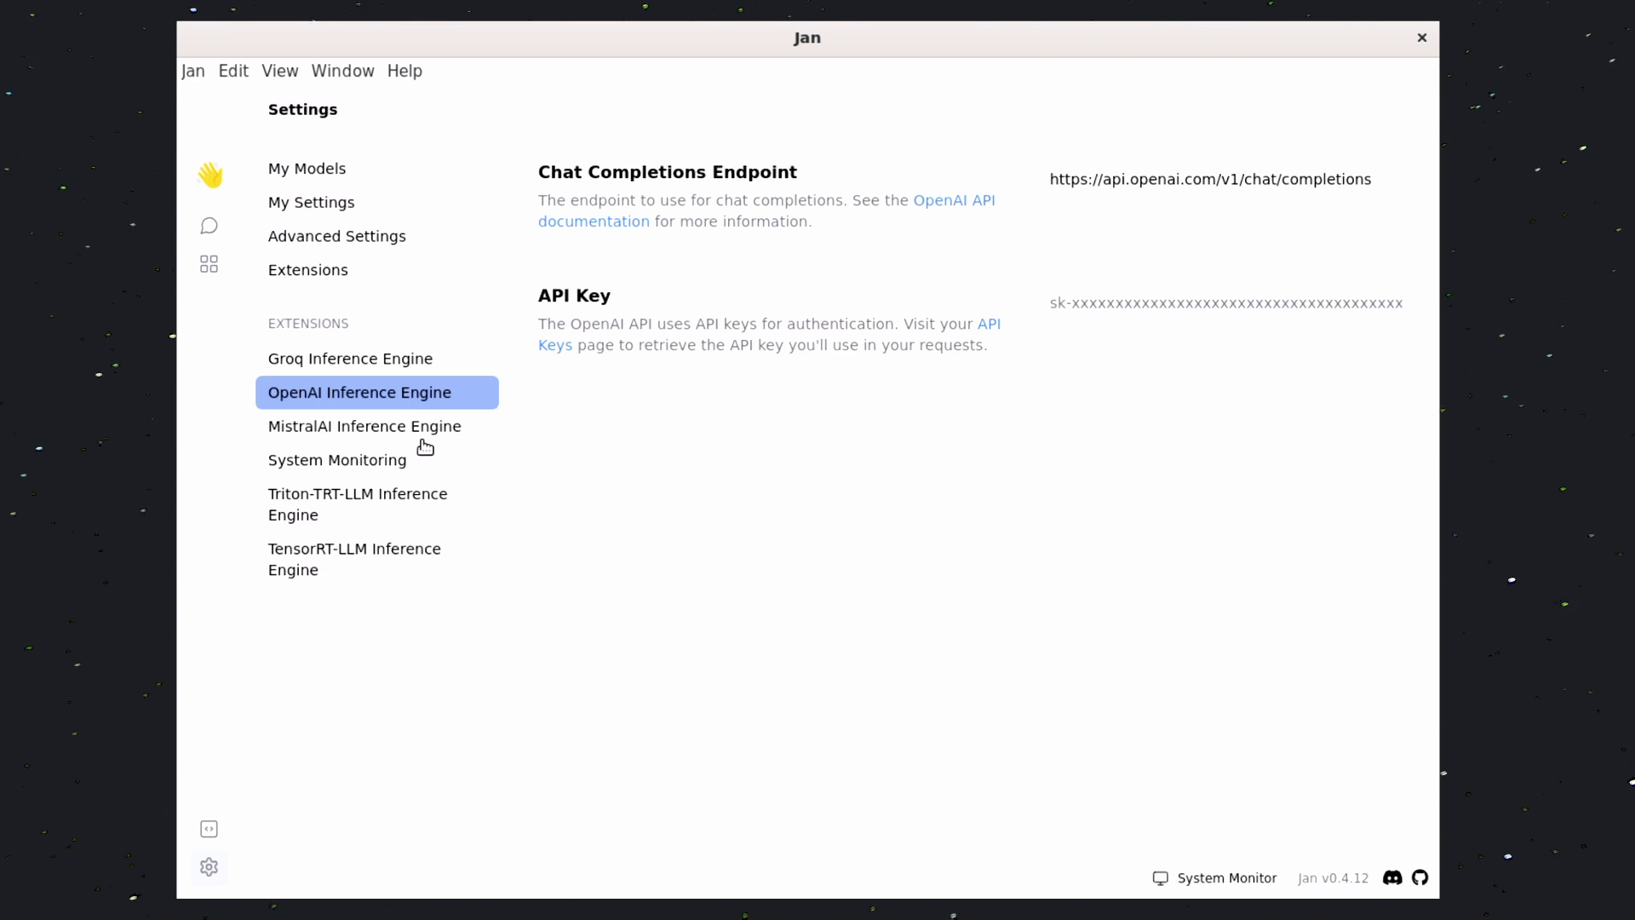
{"action": "left_click", "coordinate": [422, 440]}
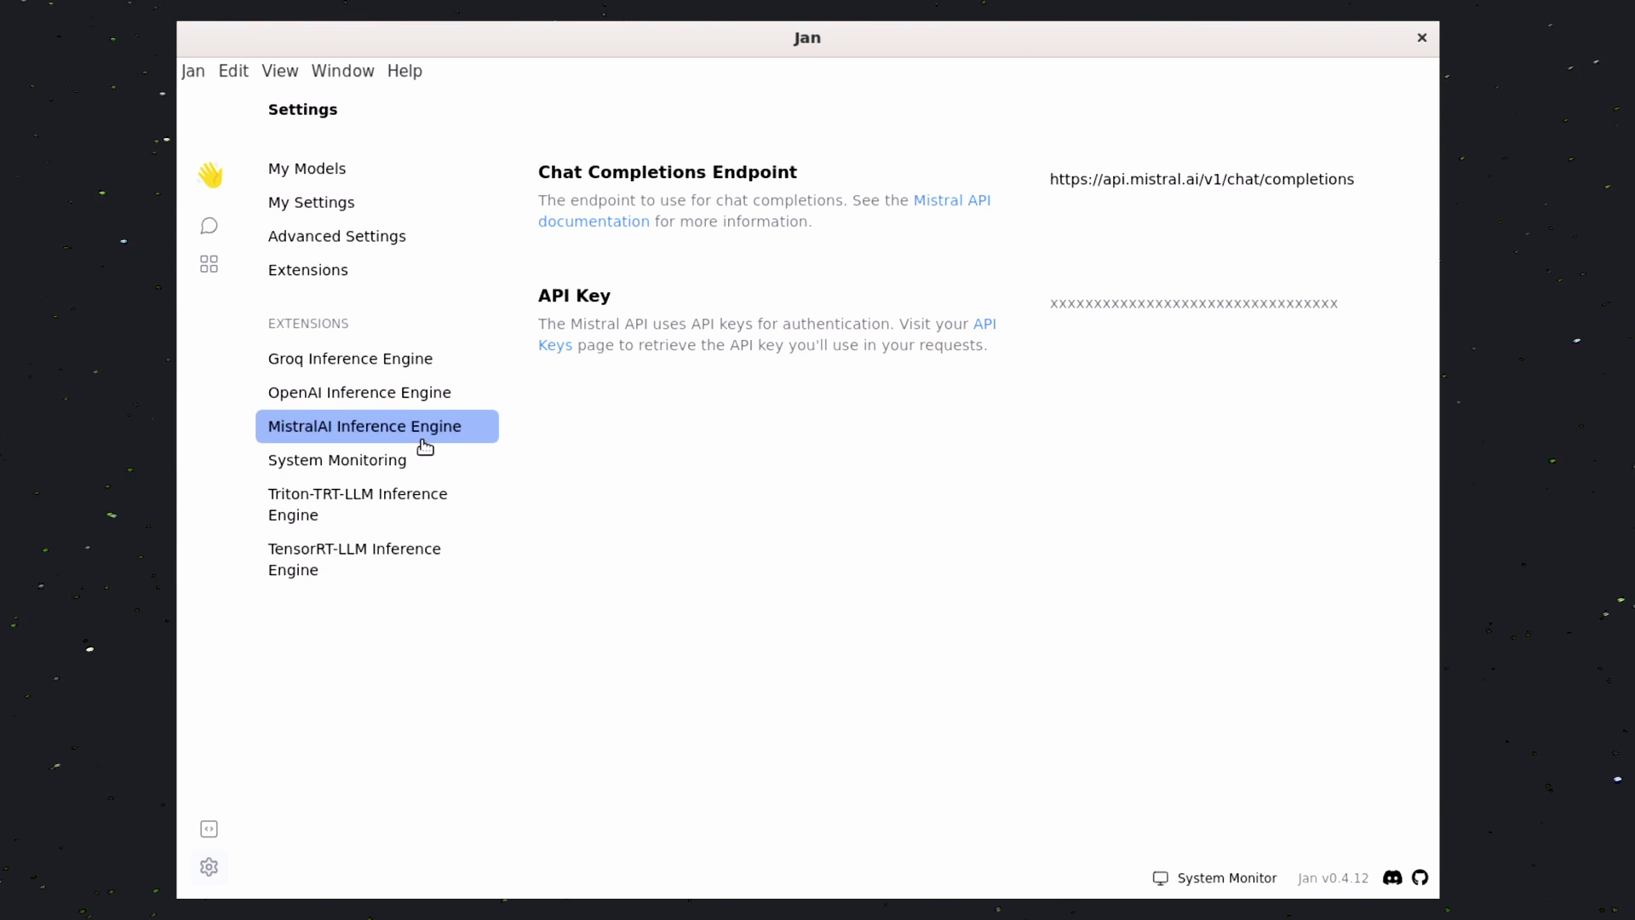
{"action": "left_click", "coordinate": [441, 466]}
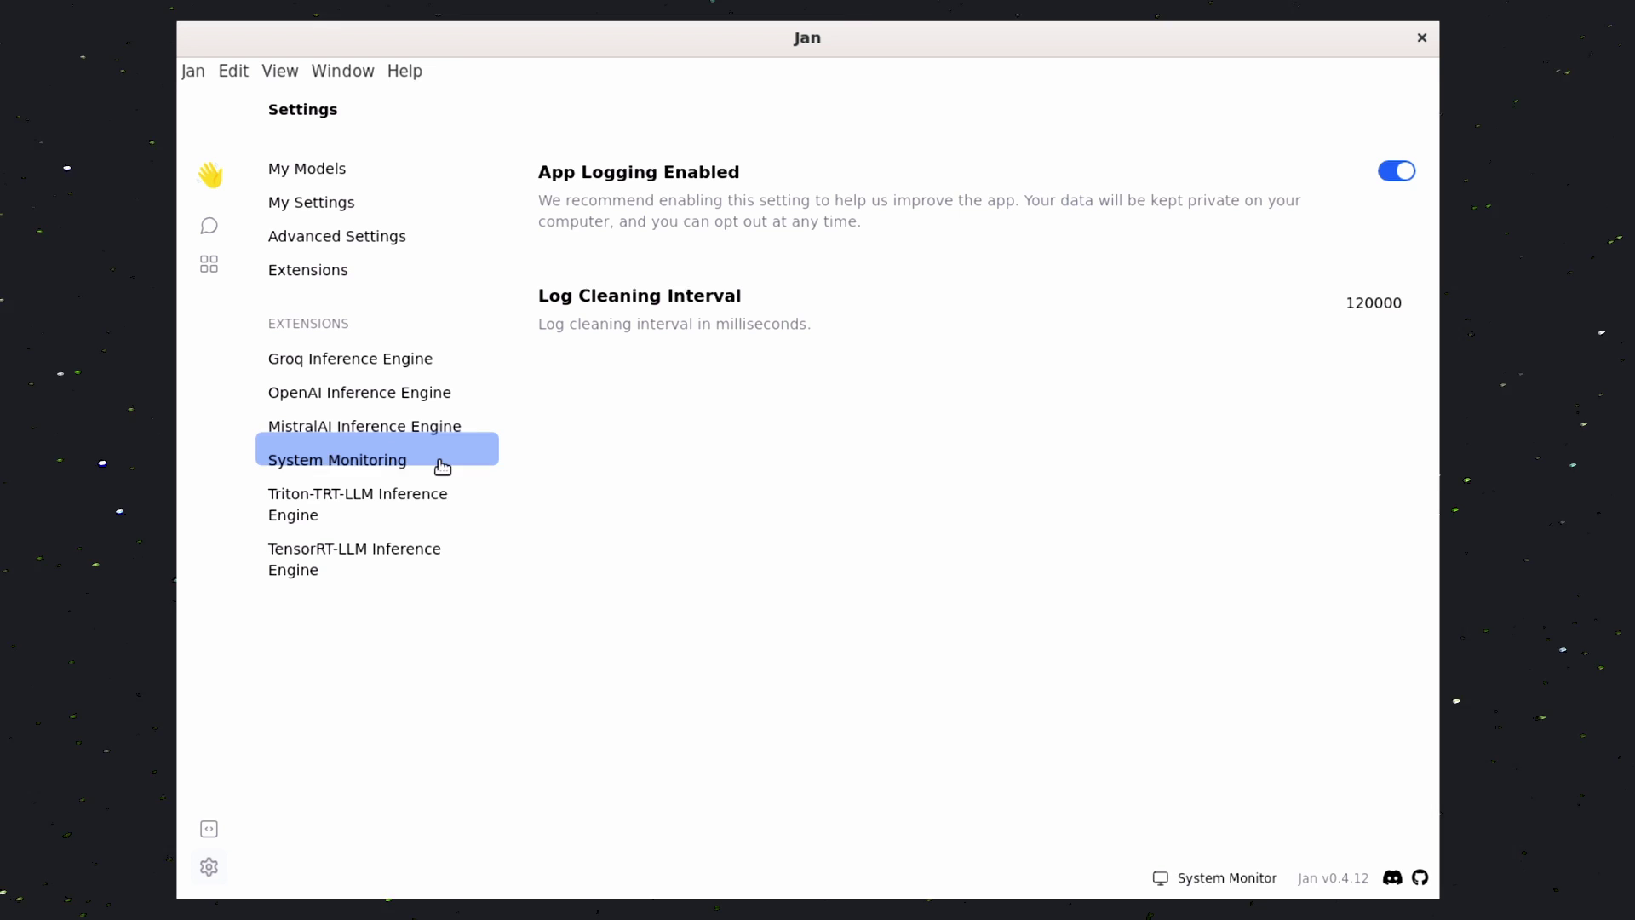
{"action": "left_click", "coordinate": [432, 504]}
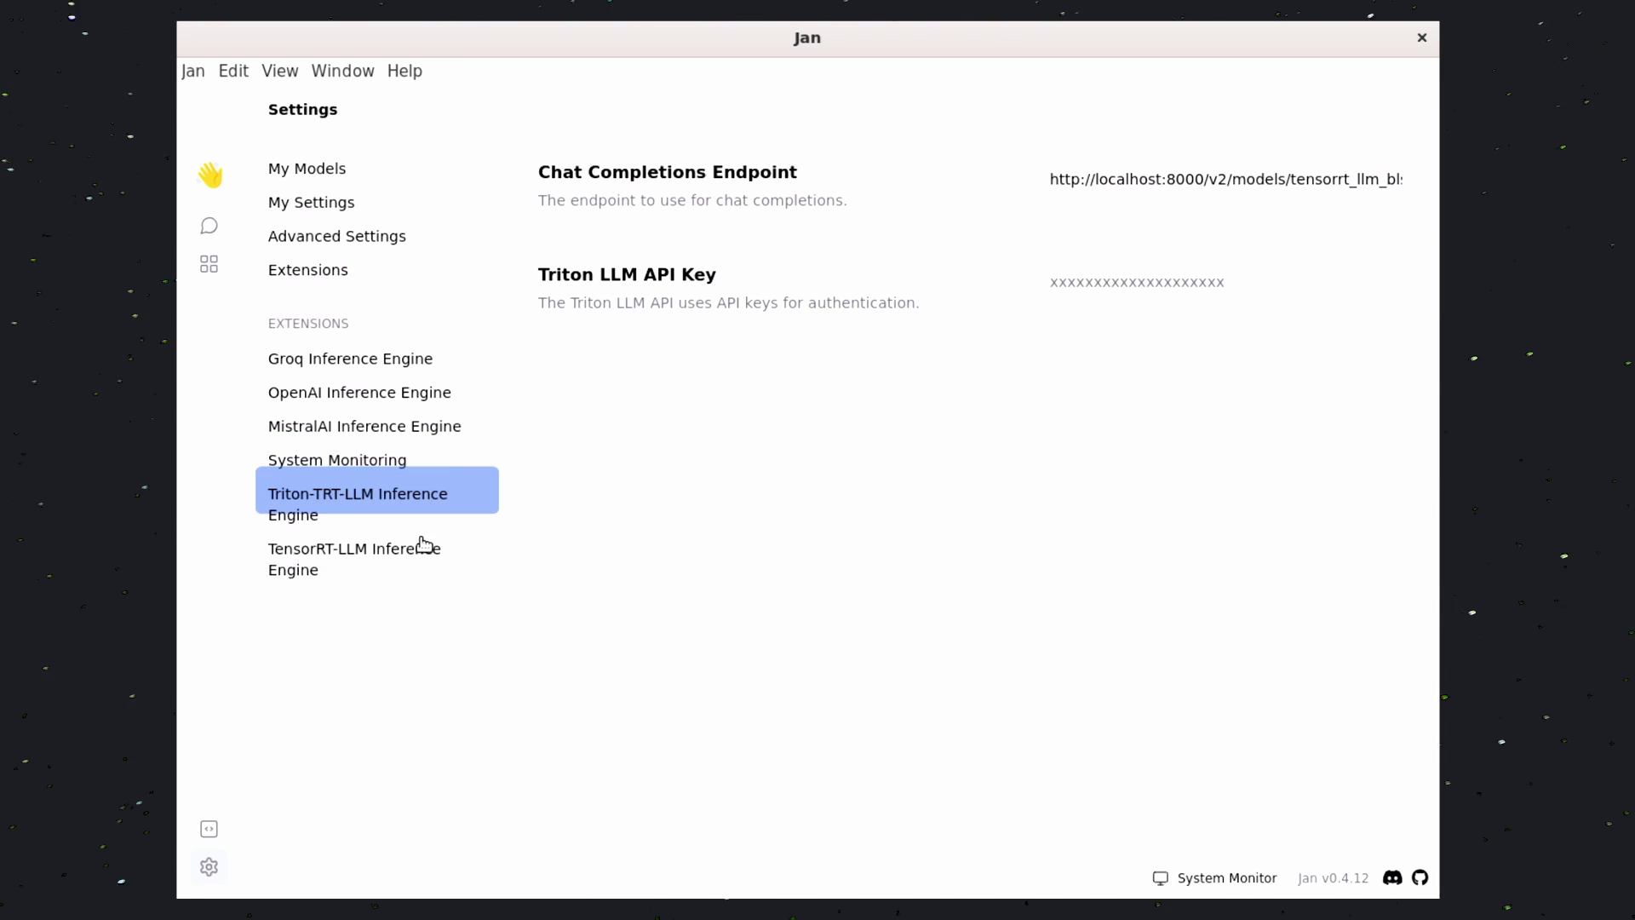
{"action": "left_click", "coordinate": [421, 567]}
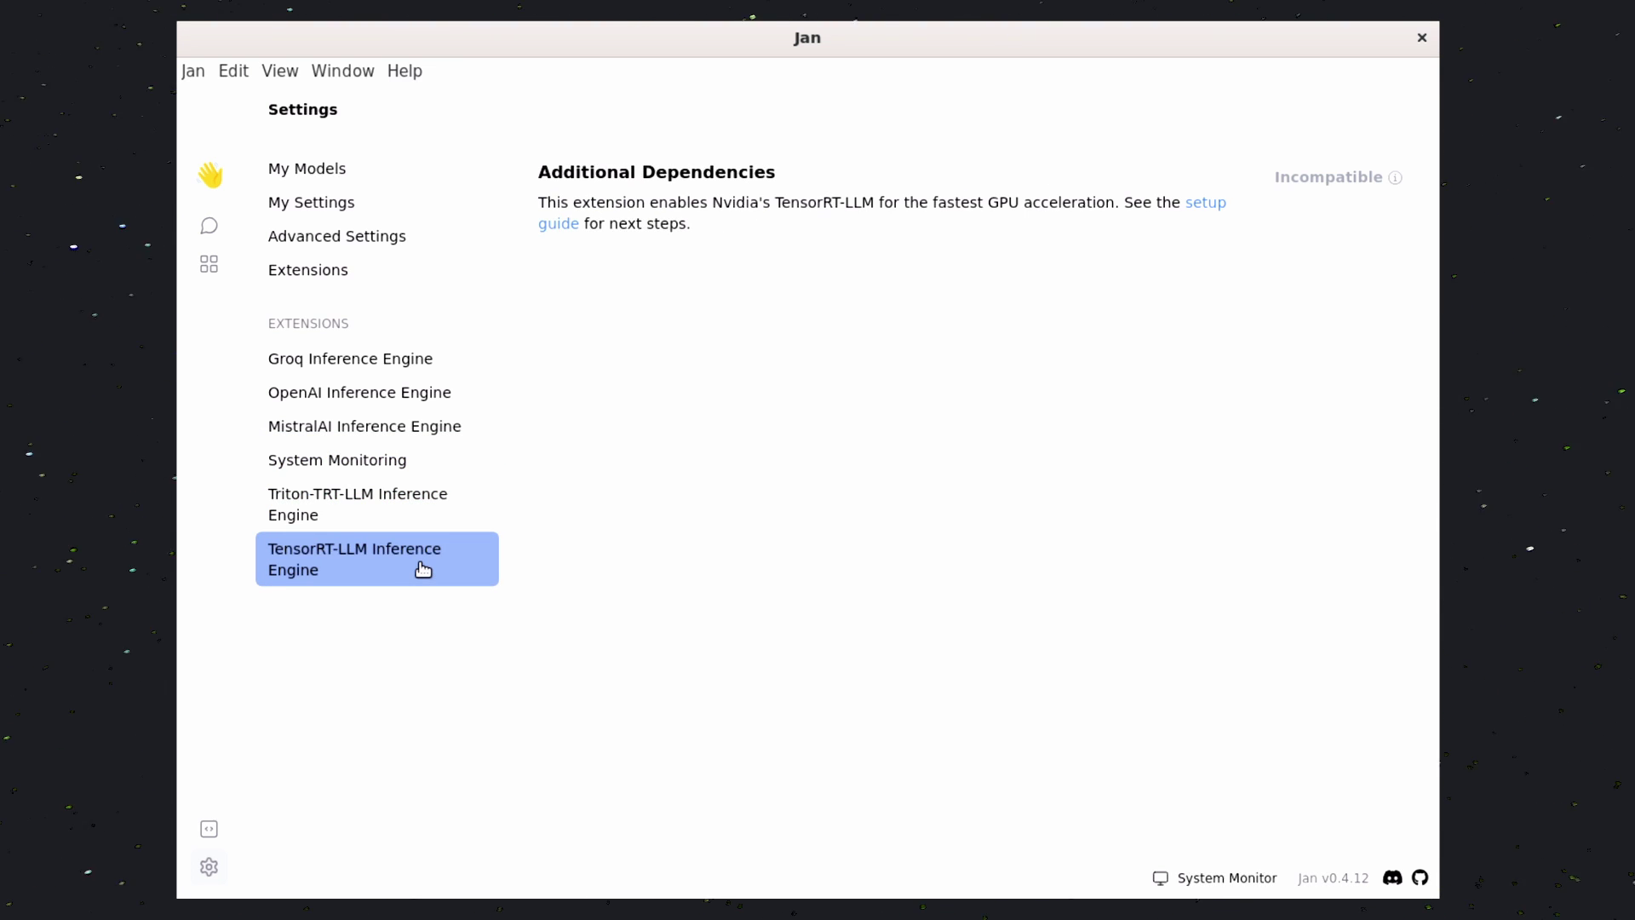
{"action": "left_click", "coordinate": [388, 393]}
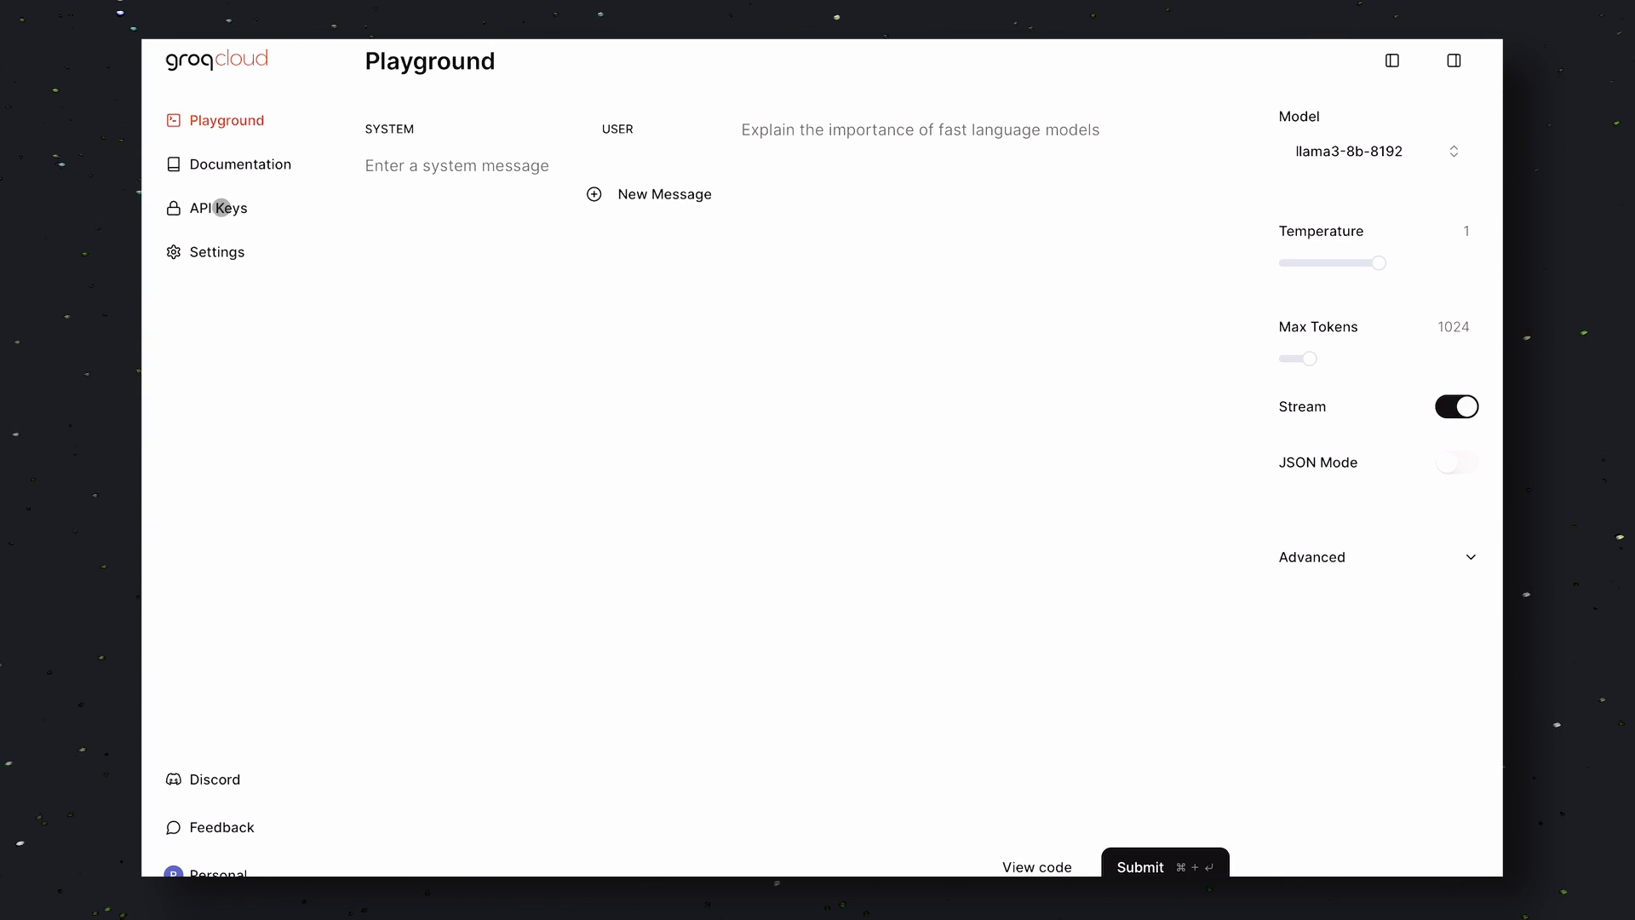
Create an API key named mynewapi in GroqCloud and paste it as the API key of Jan's Groq Inference Engine
{"action": "left_click", "coordinate": [221, 208]}
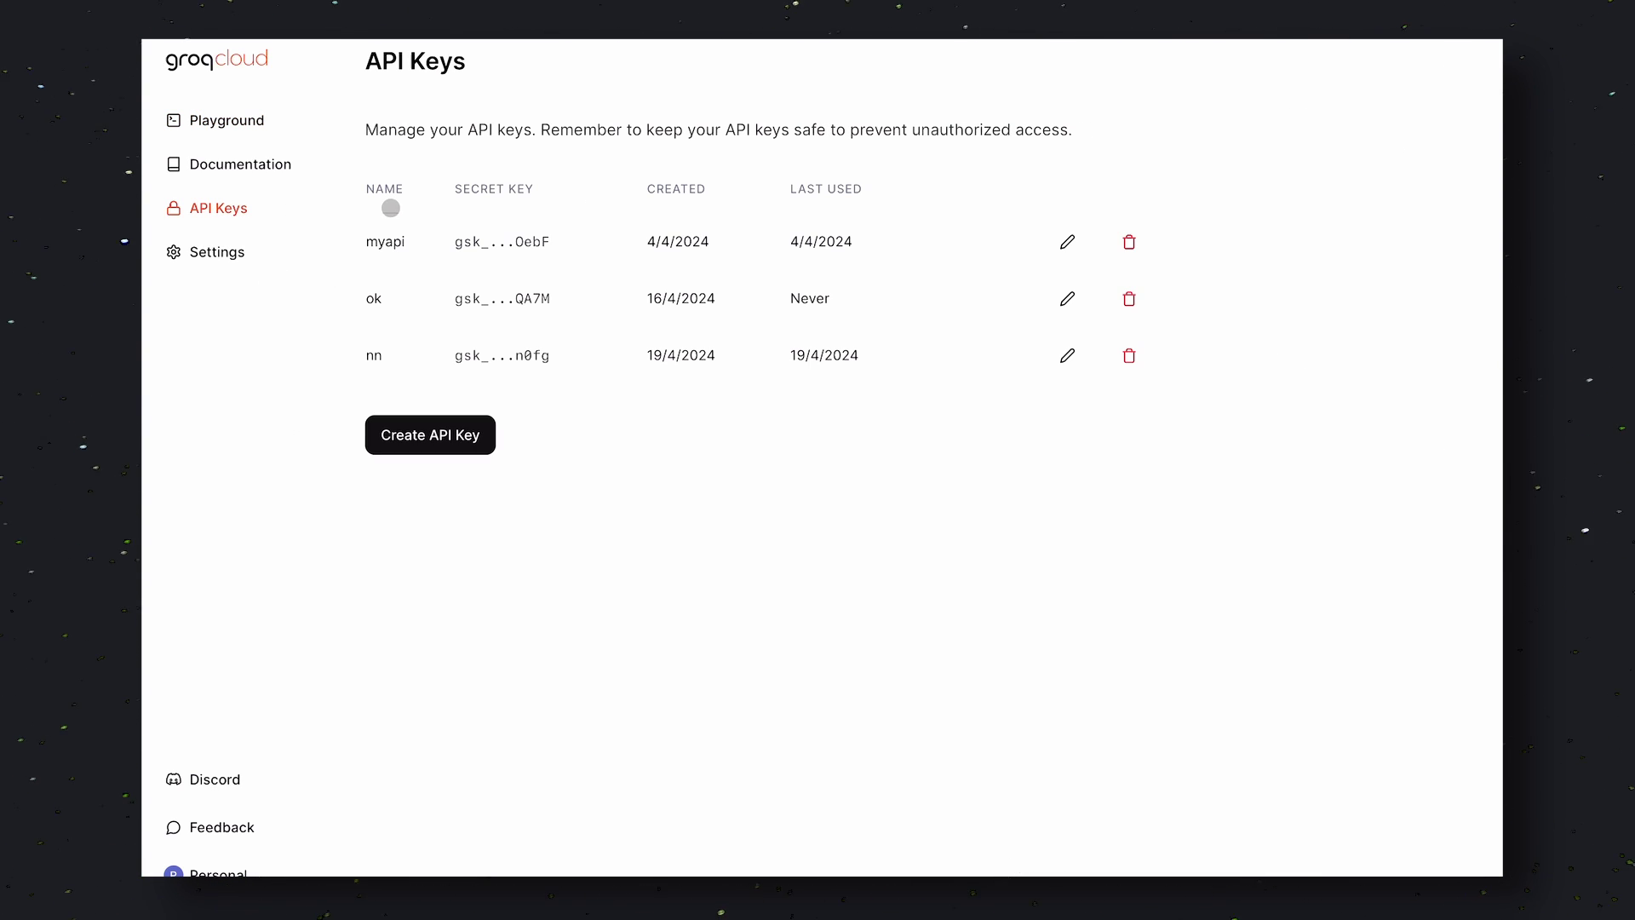
{"action": "left_click", "coordinate": [420, 447]}
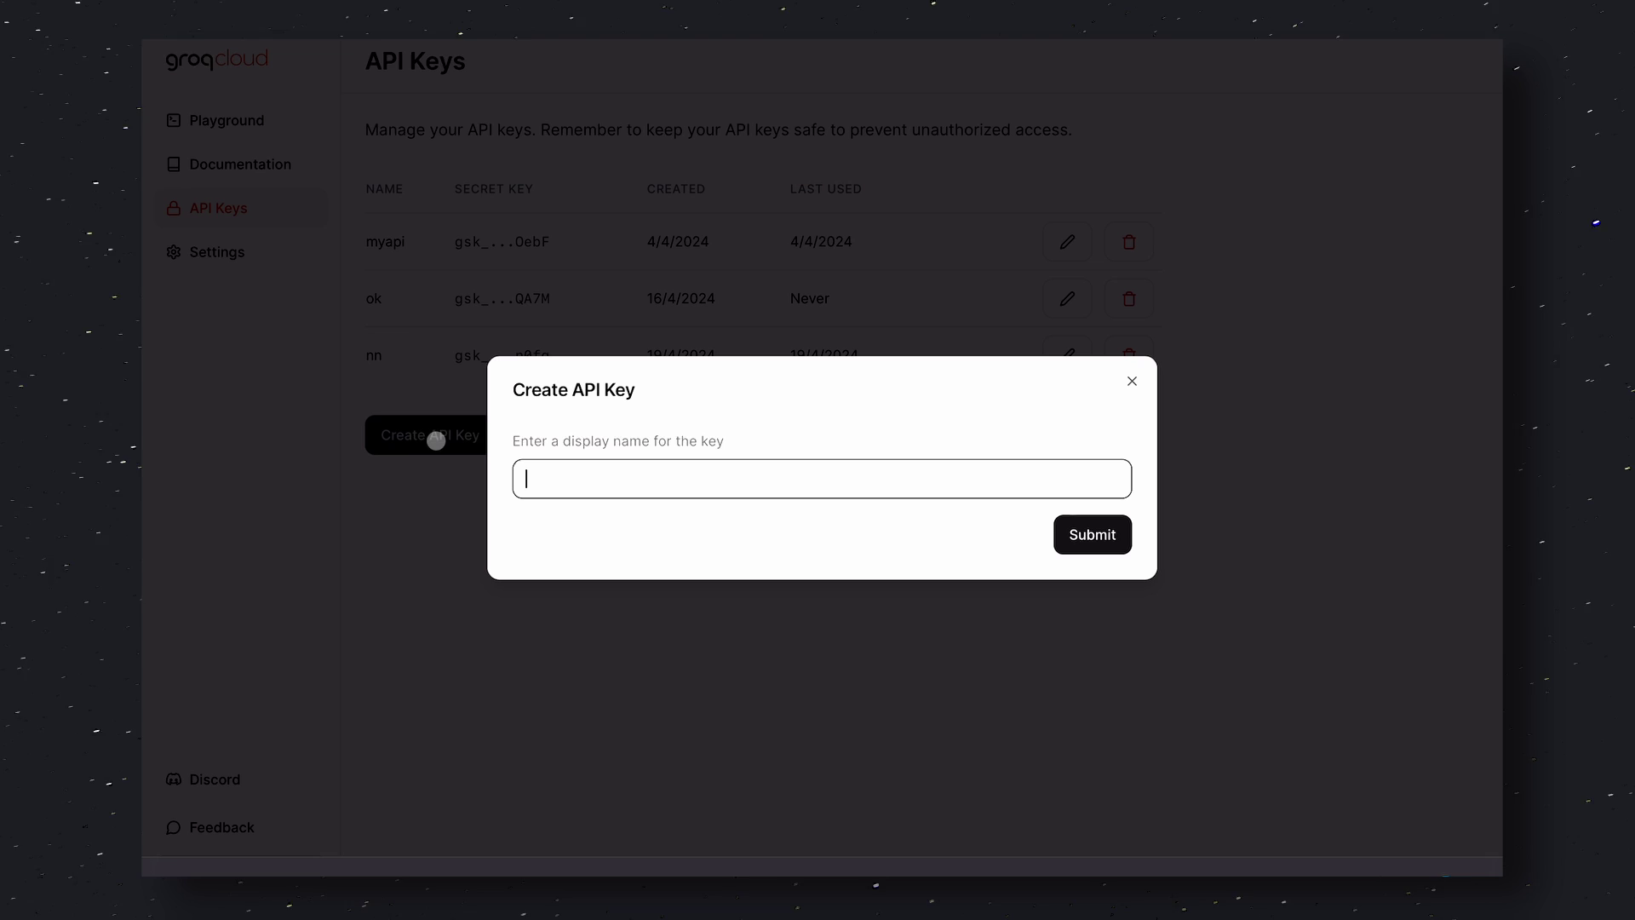
{"action": "type", "text": "mynewapi"}
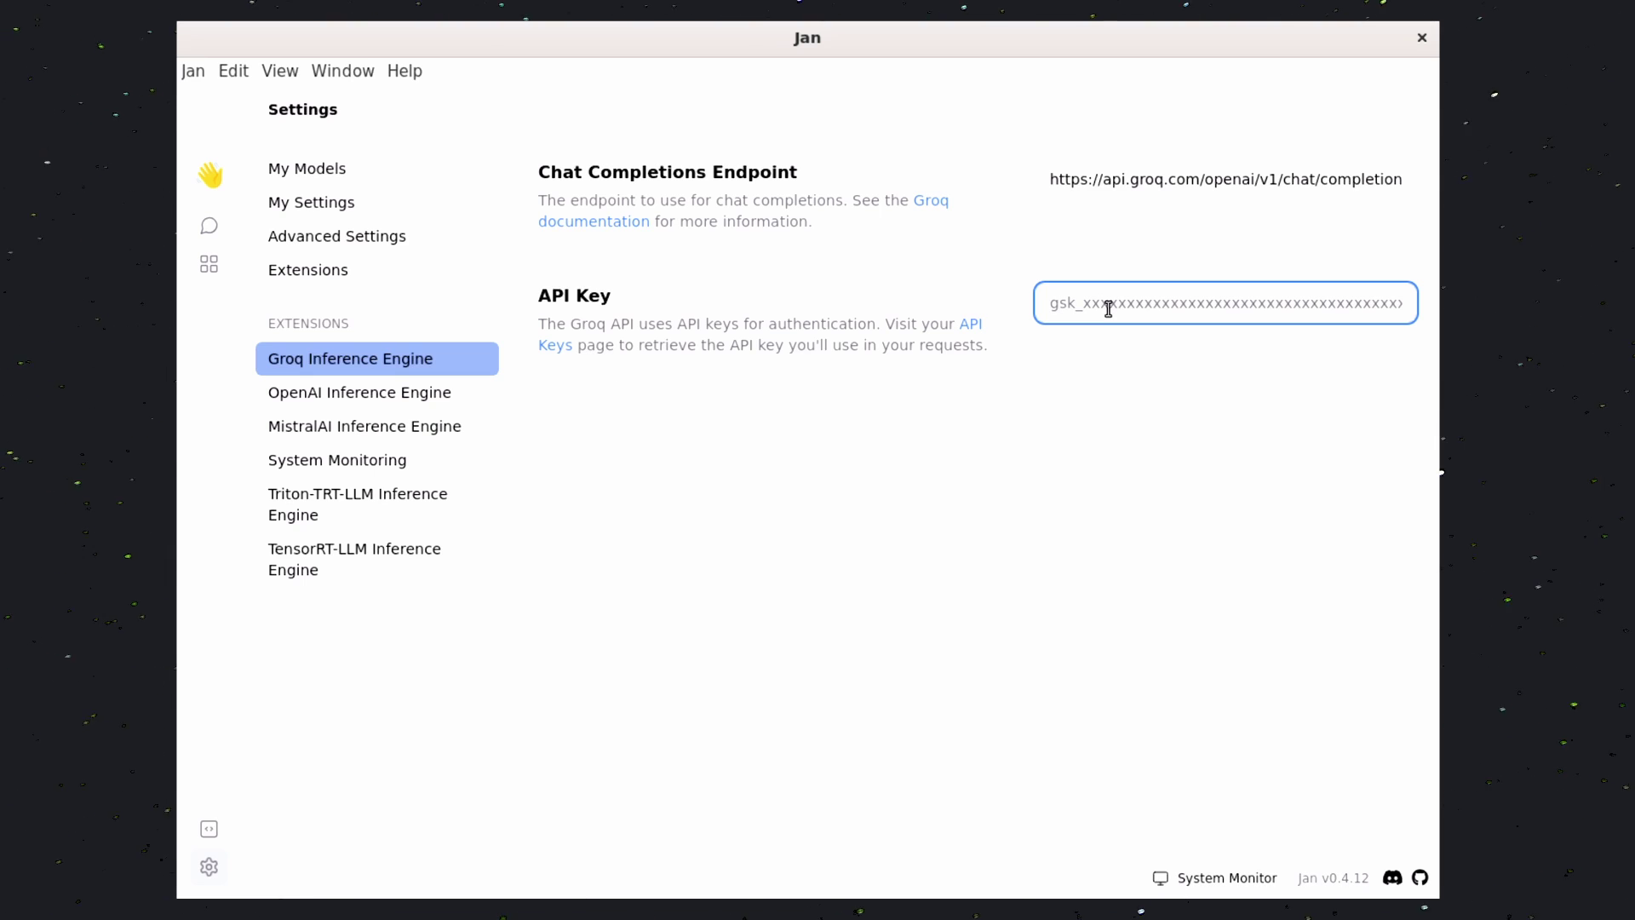
{"action": "key", "text": "ctrl+v"}
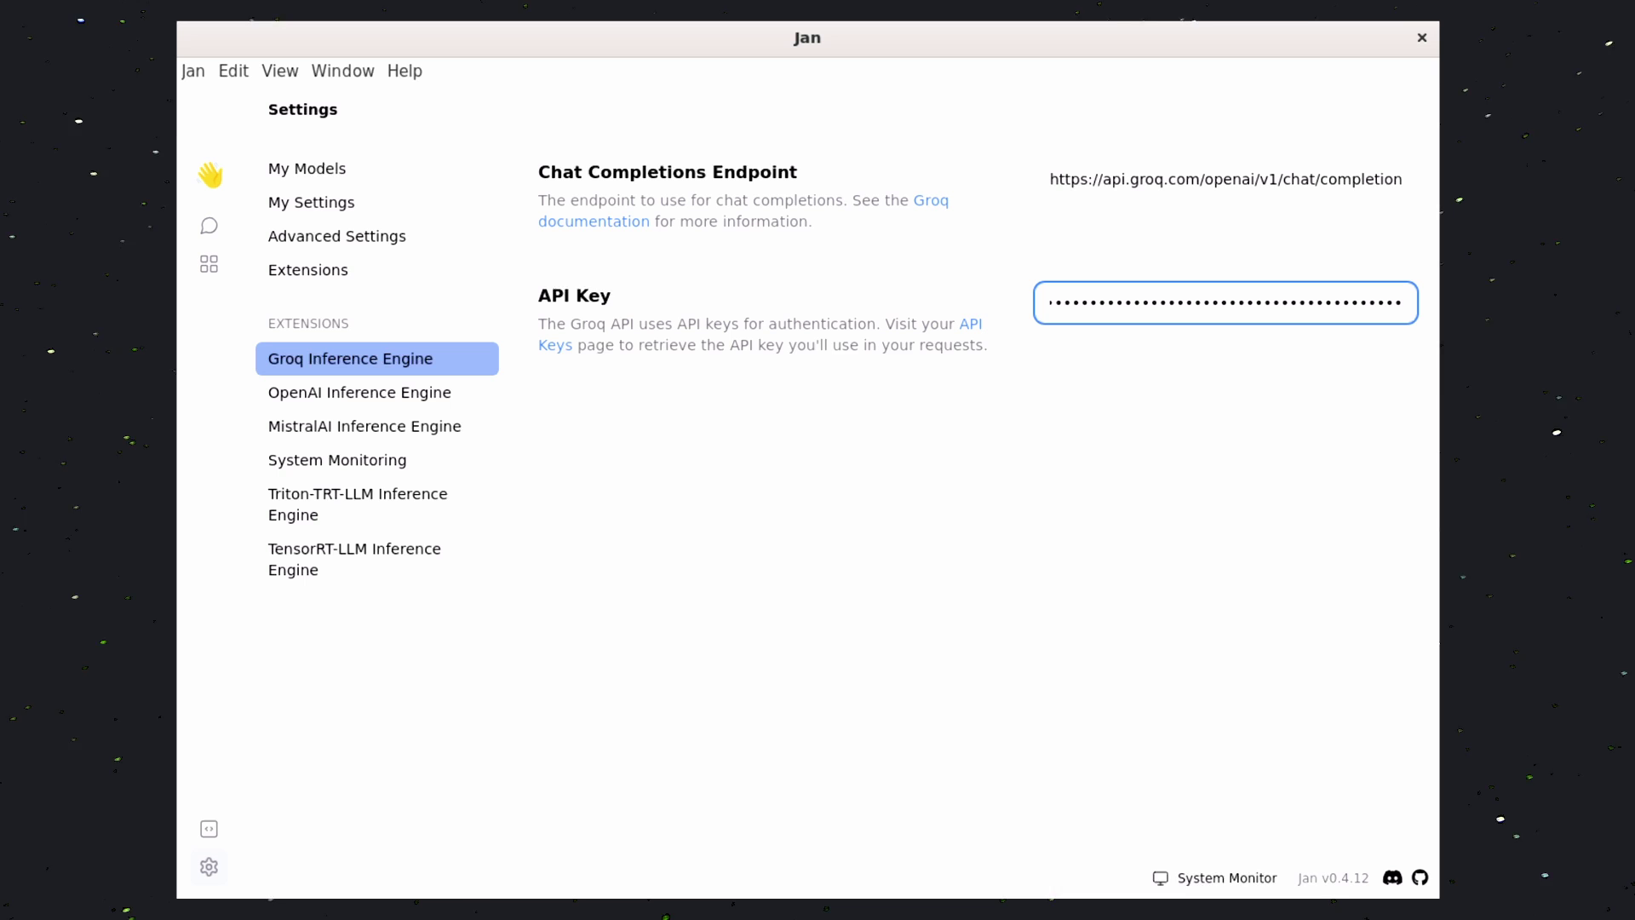
{"action": "left_click", "coordinate": [1046, 458]}
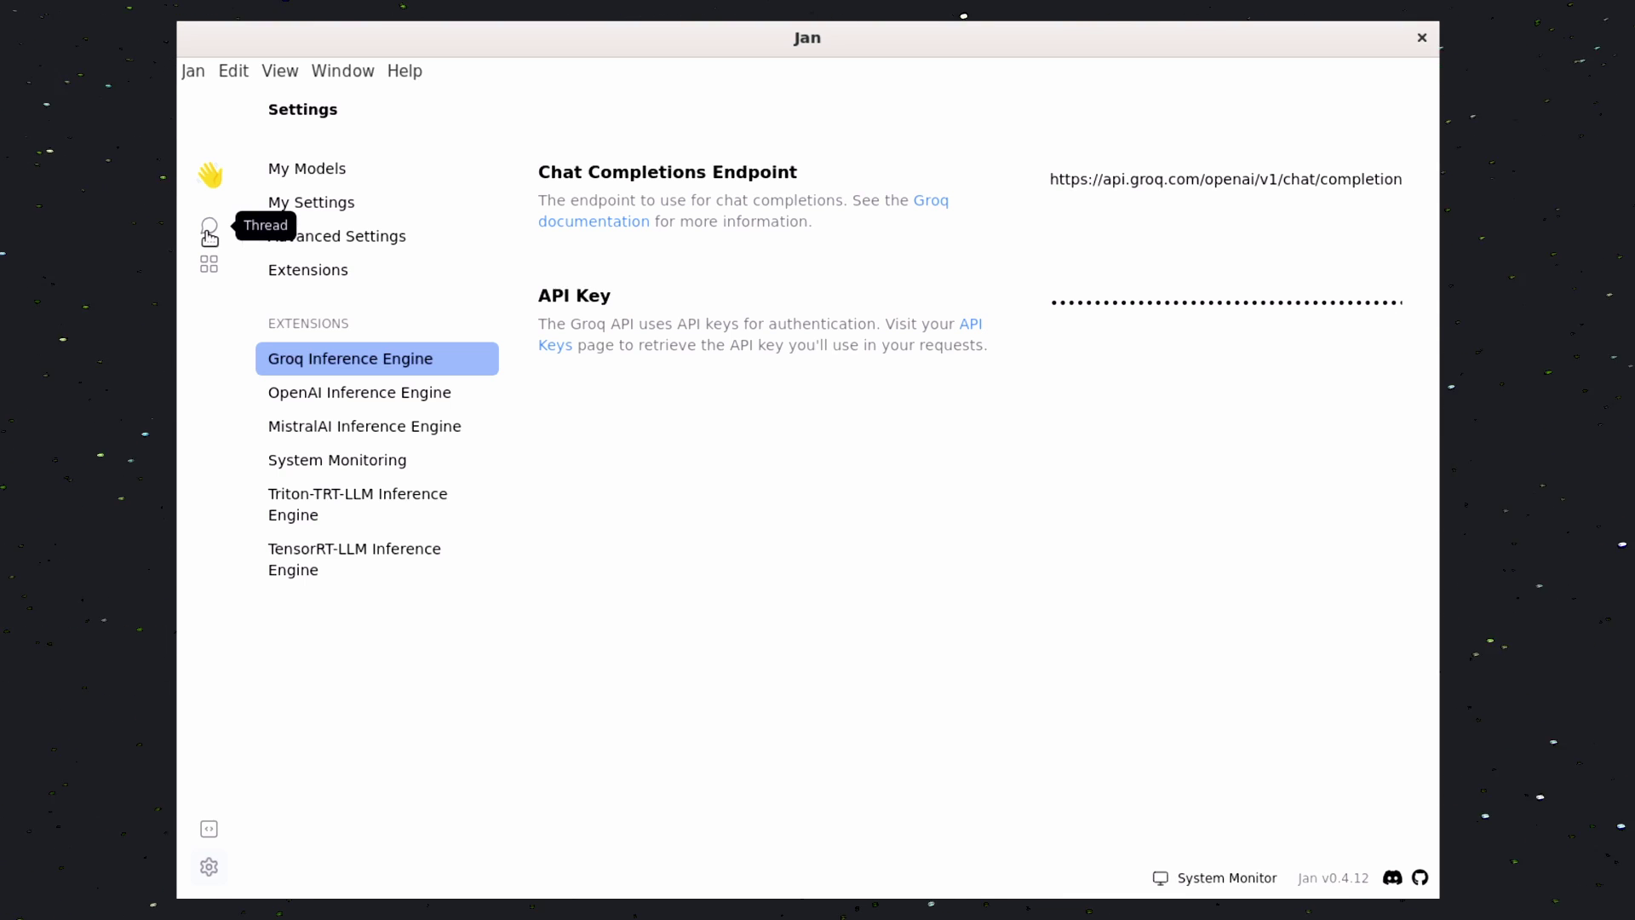
Create a new thread and set its model to the remote Groq Llama 3 8b
{"action": "left_click", "coordinate": [208, 230]}
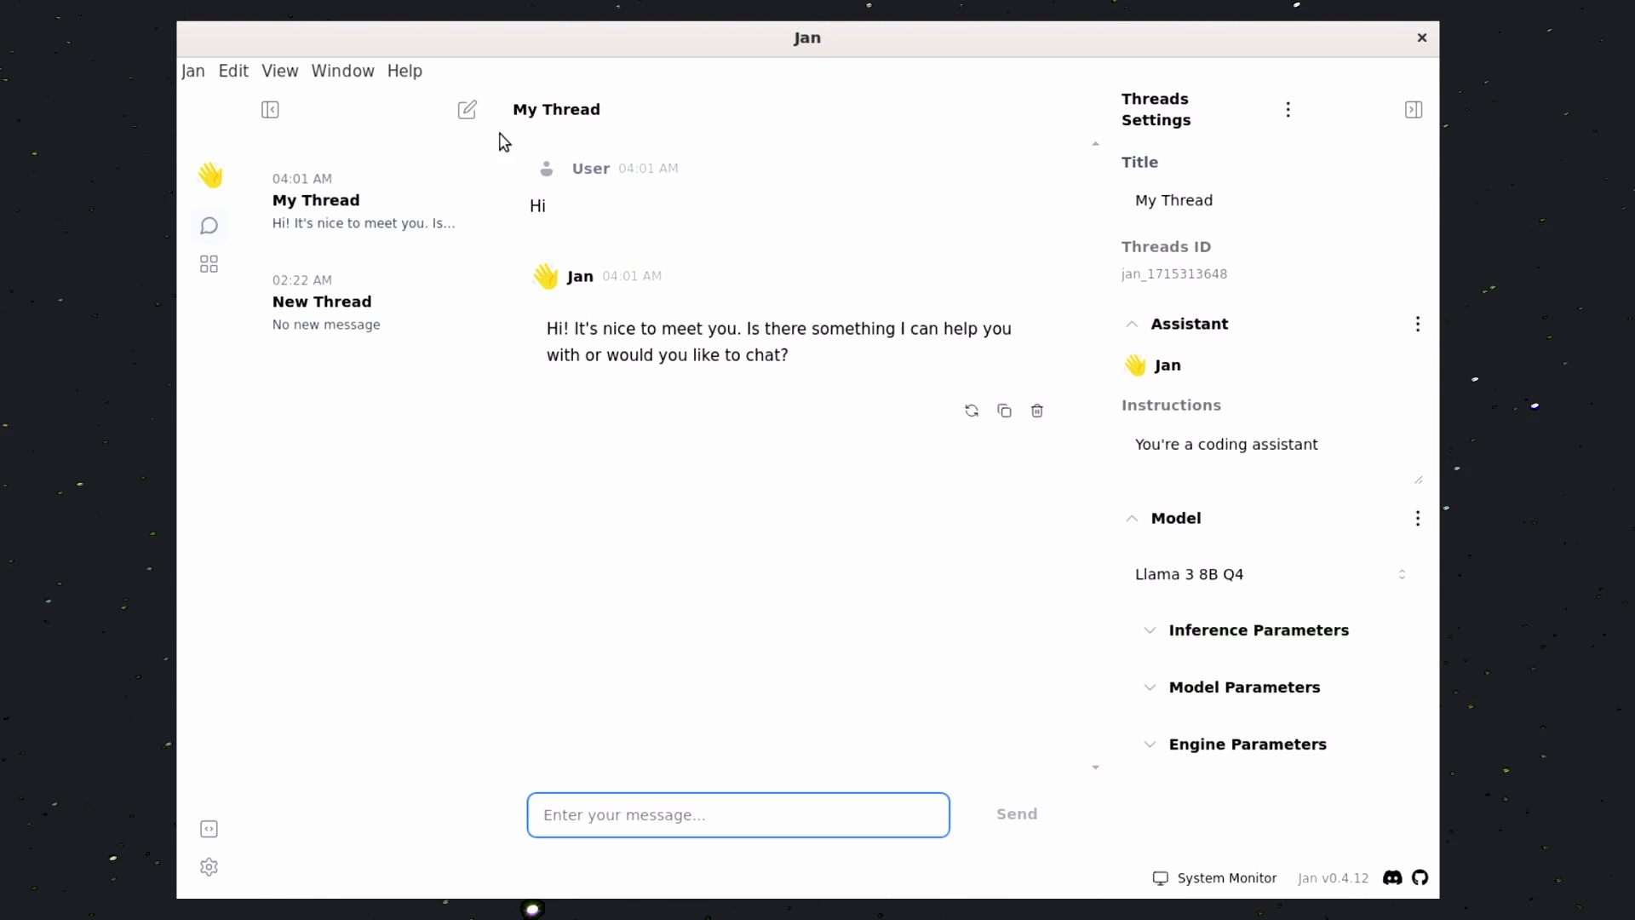
{"action": "left_click", "coordinate": [466, 111]}
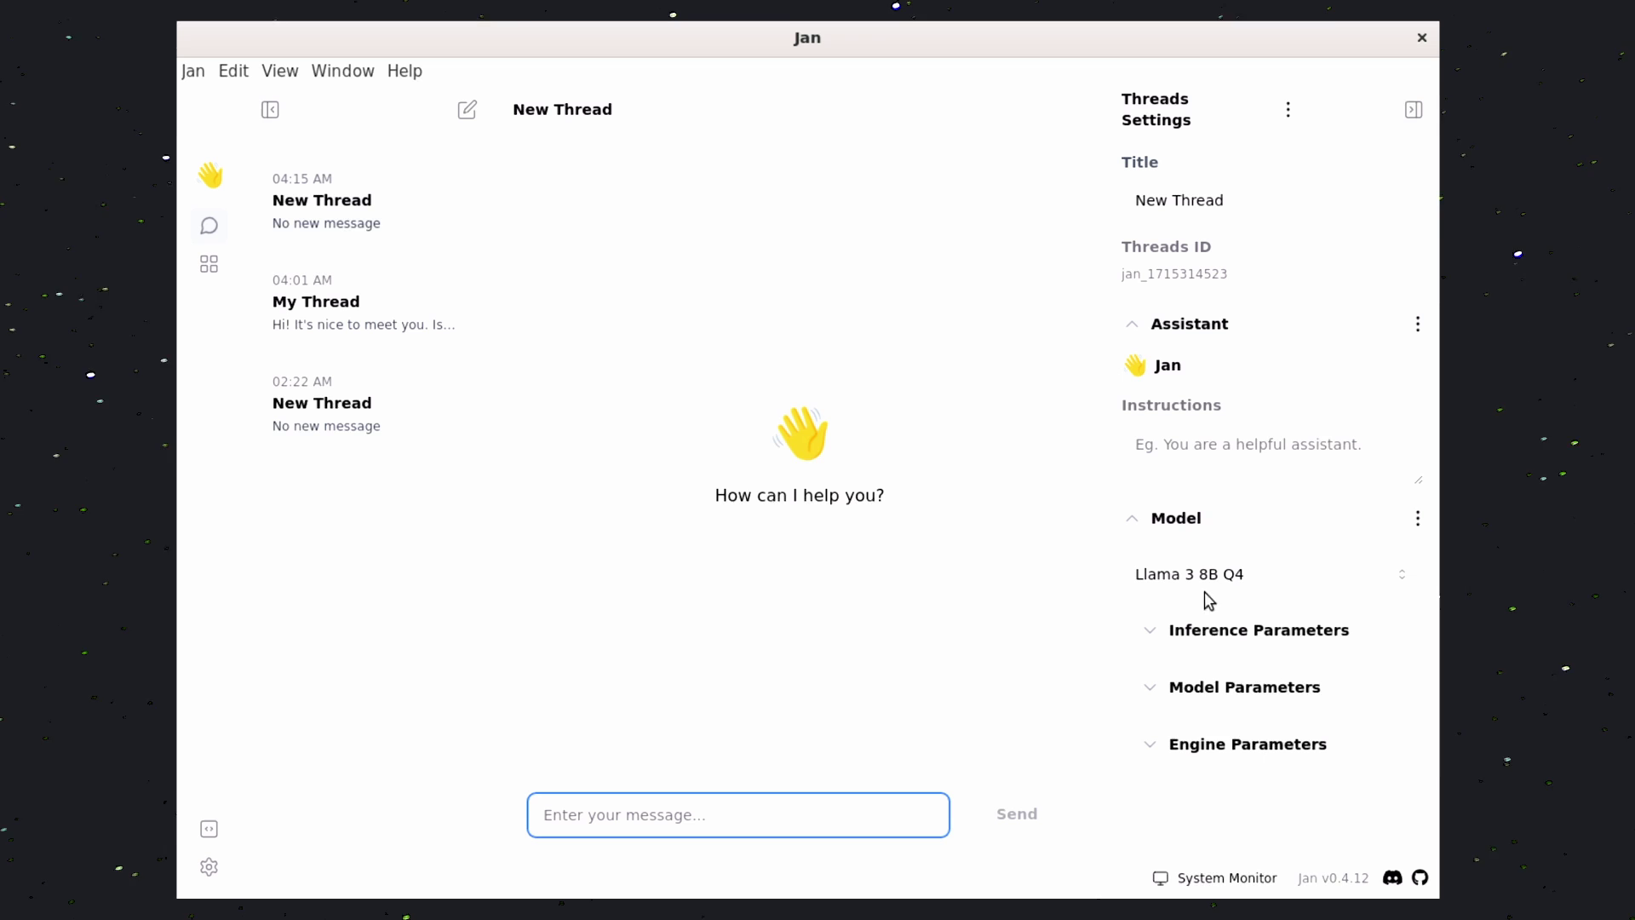
{"action": "left_click", "coordinate": [1232, 576]}
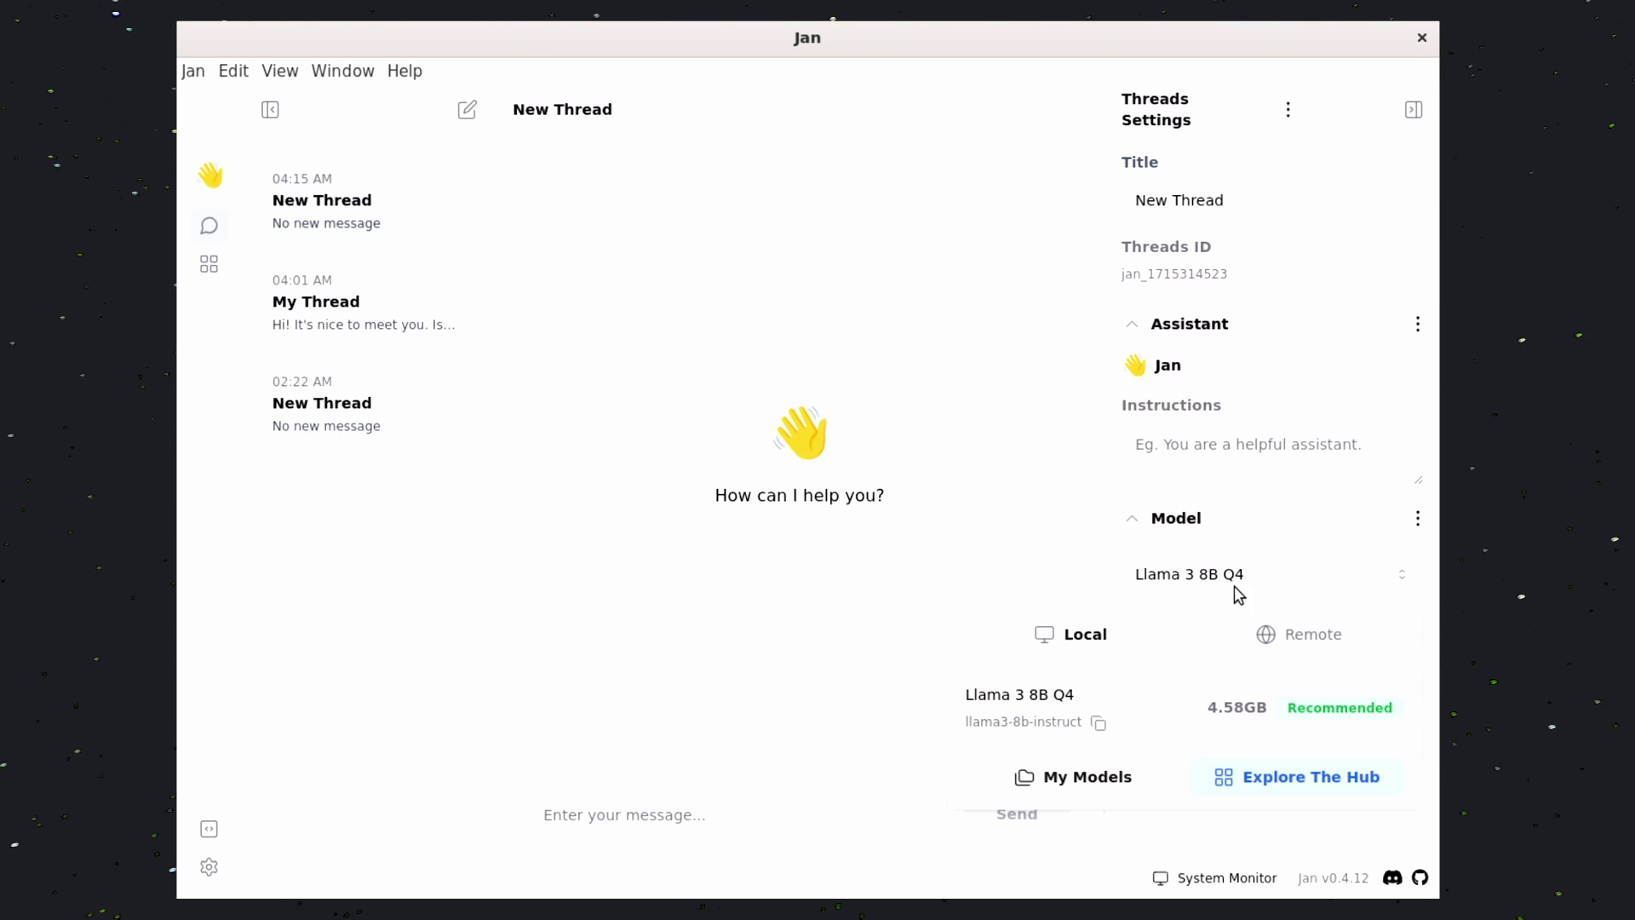
{"action": "left_click", "coordinate": [1241, 640]}
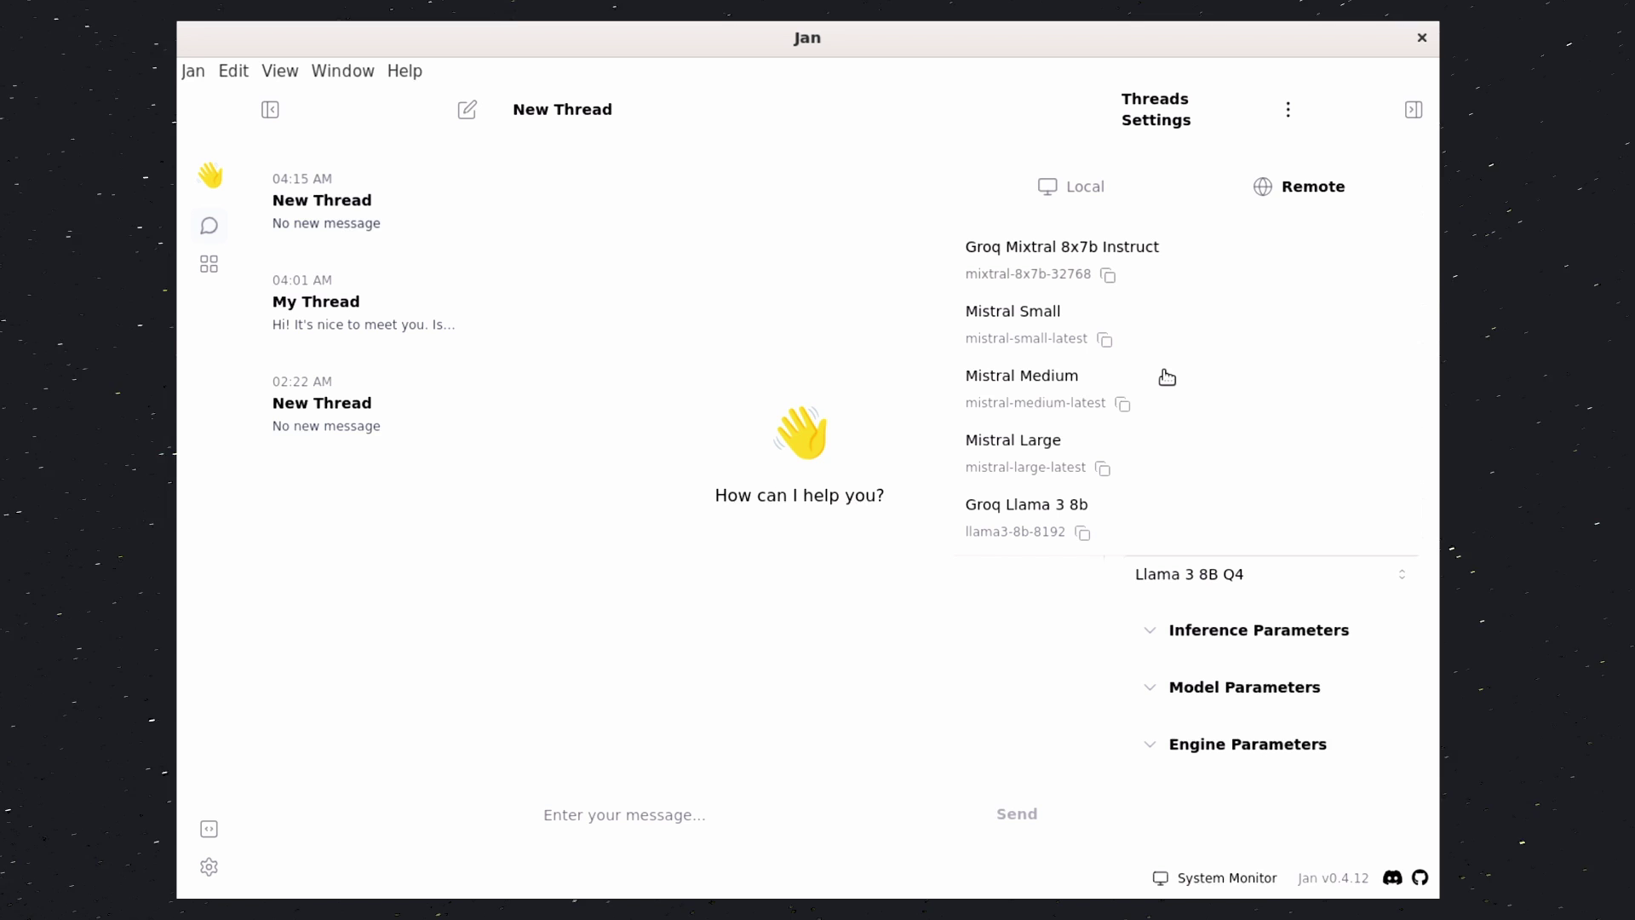
{"action": "left_click", "coordinate": [1139, 524]}
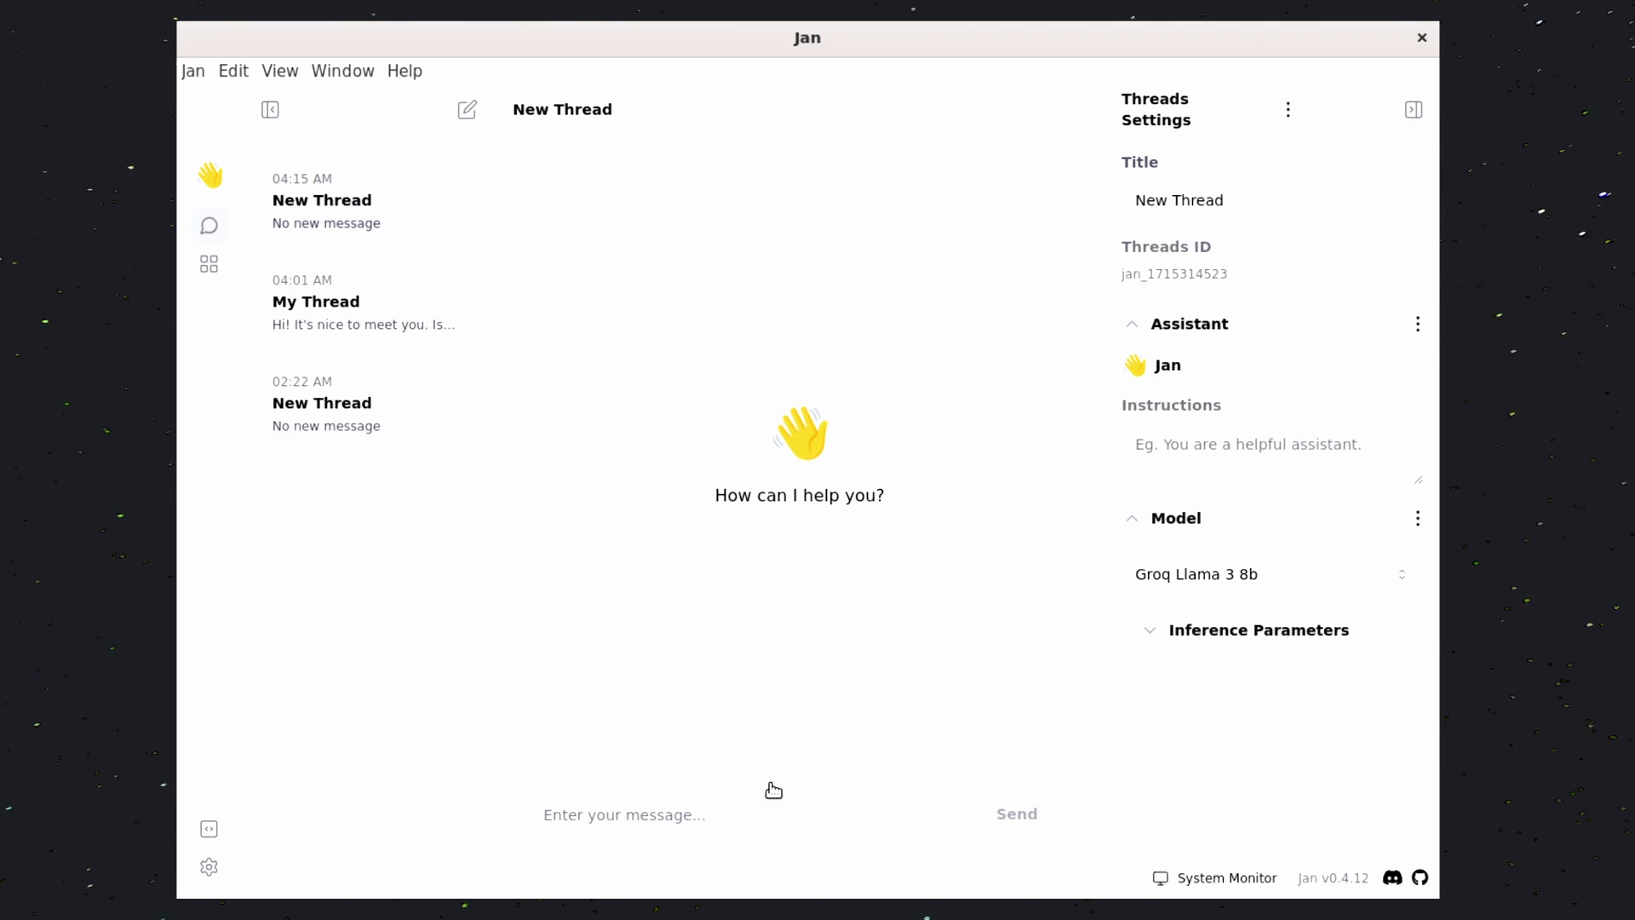
Send the message "Hi" in the new thread and ask "What is Data Science?"
{"action": "left_click", "coordinate": [683, 813]}
{"action": "type", "text": "Hi"}
{"action": "key", "text": "Return"}
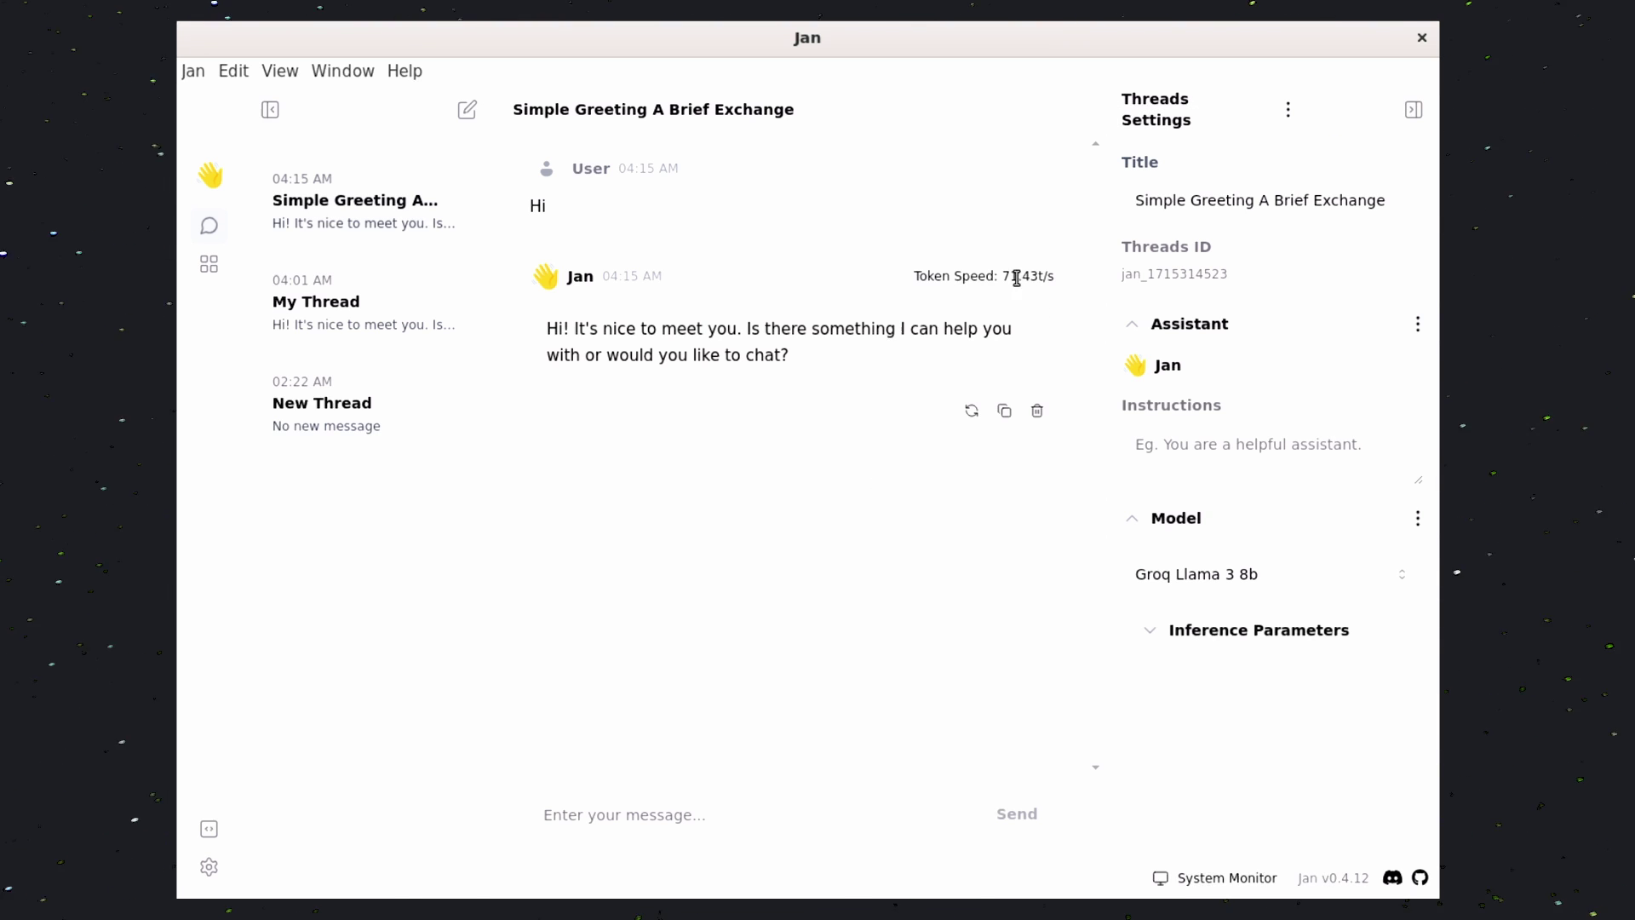
{"action": "left_click", "coordinate": [726, 814]}
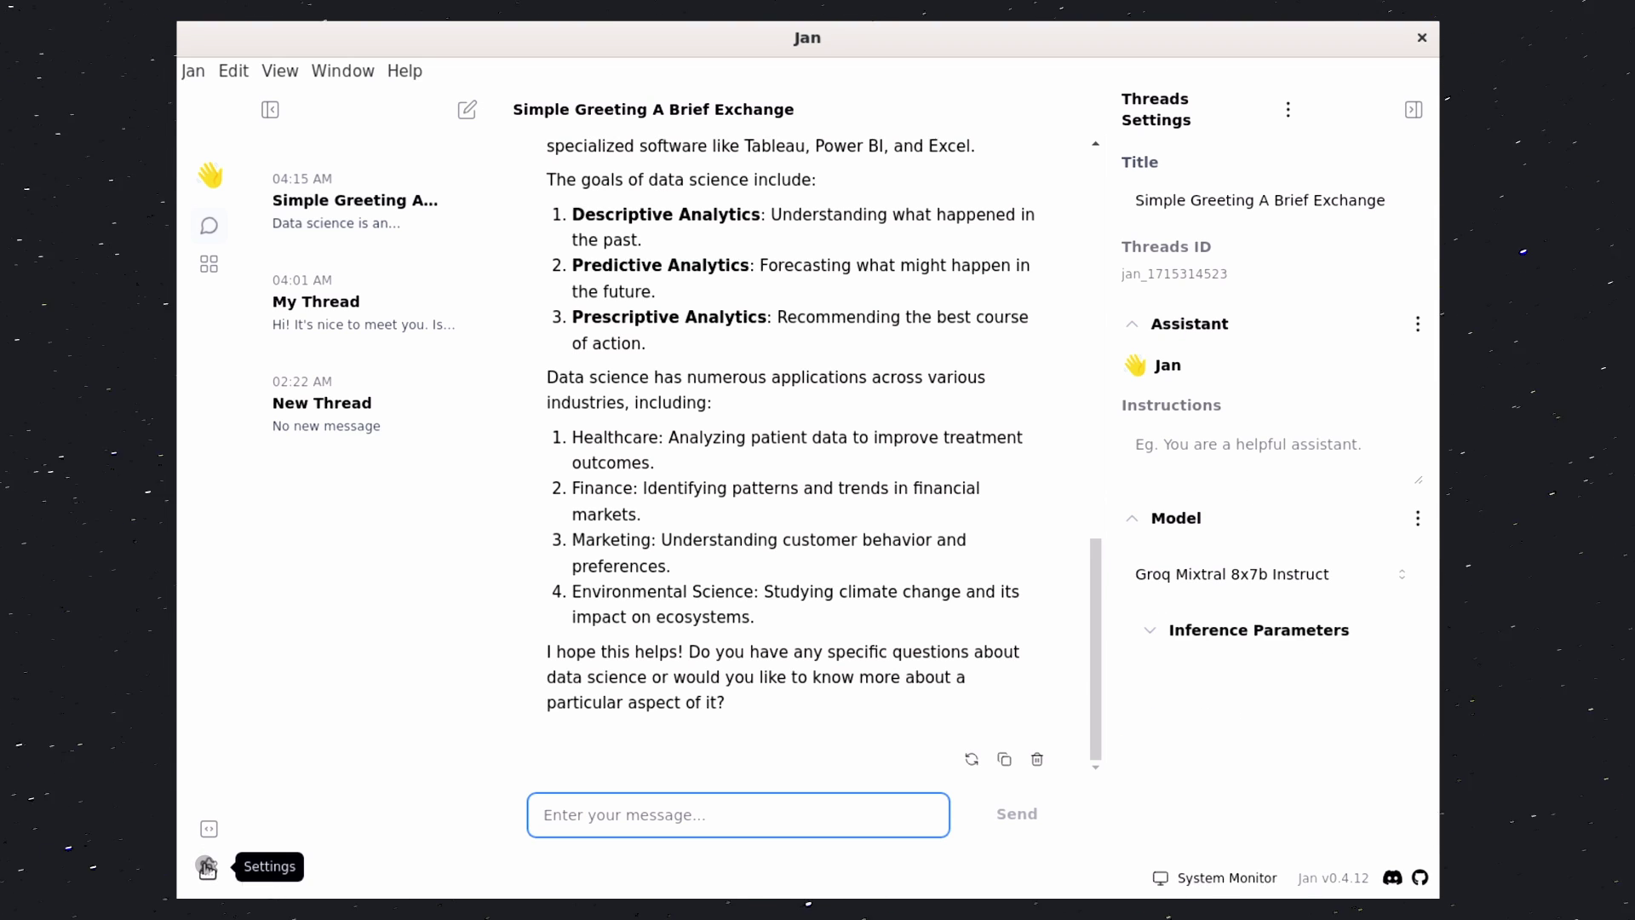
Enable Experimental Mode in the Advanced Settings and create another new thread
{"action": "left_click", "coordinate": [207, 866]}
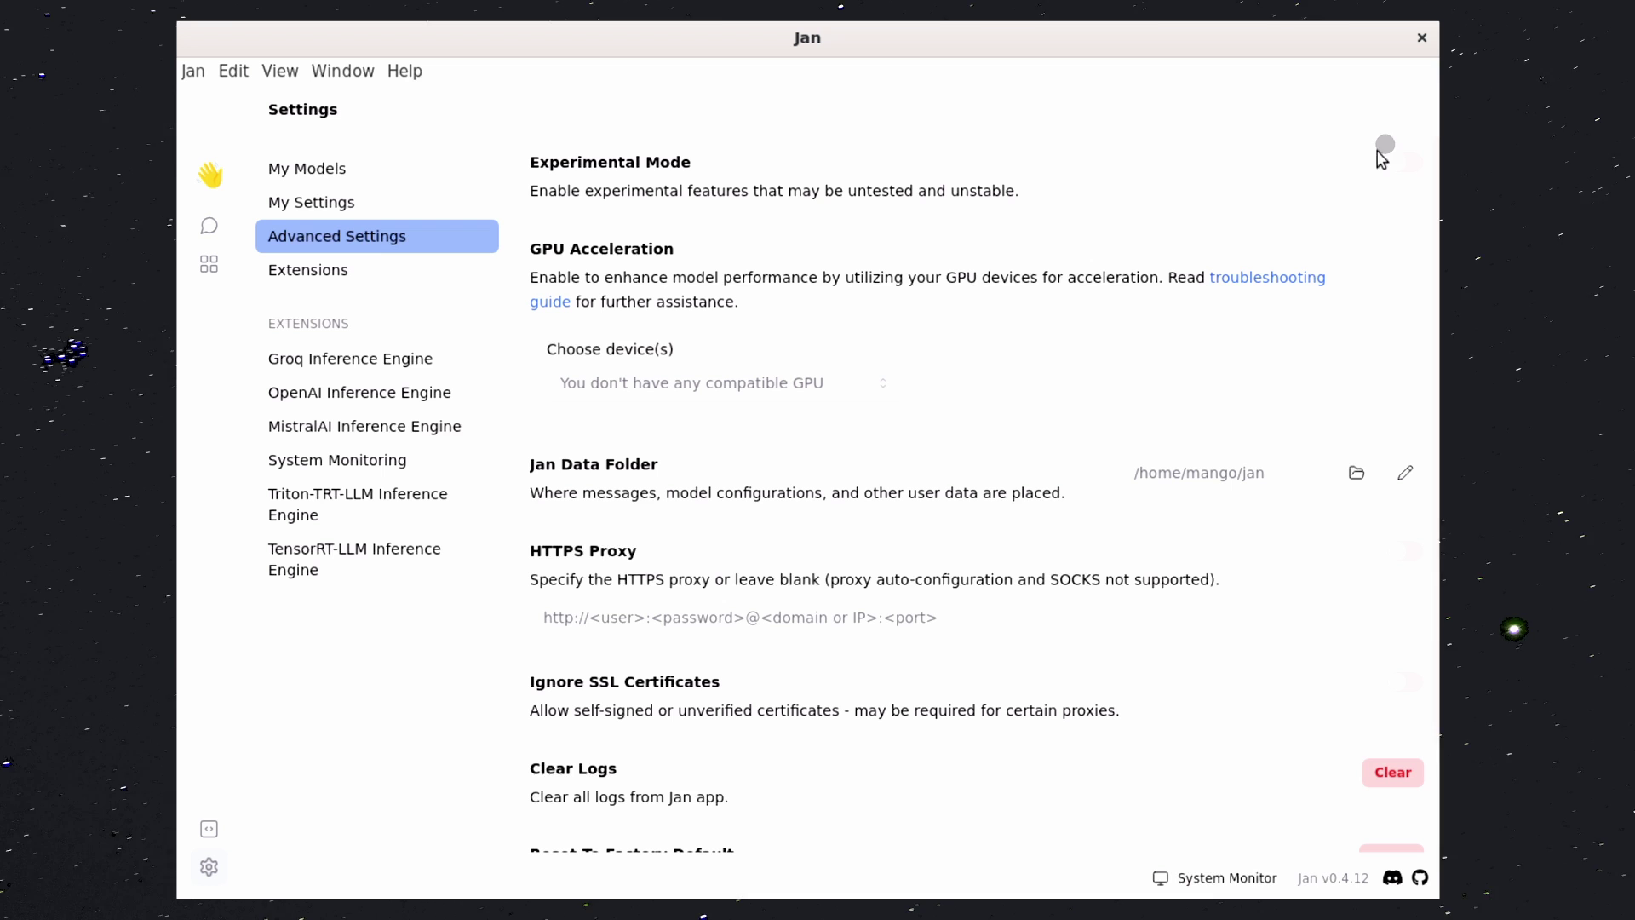
{"action": "left_click", "coordinate": [1406, 161]}
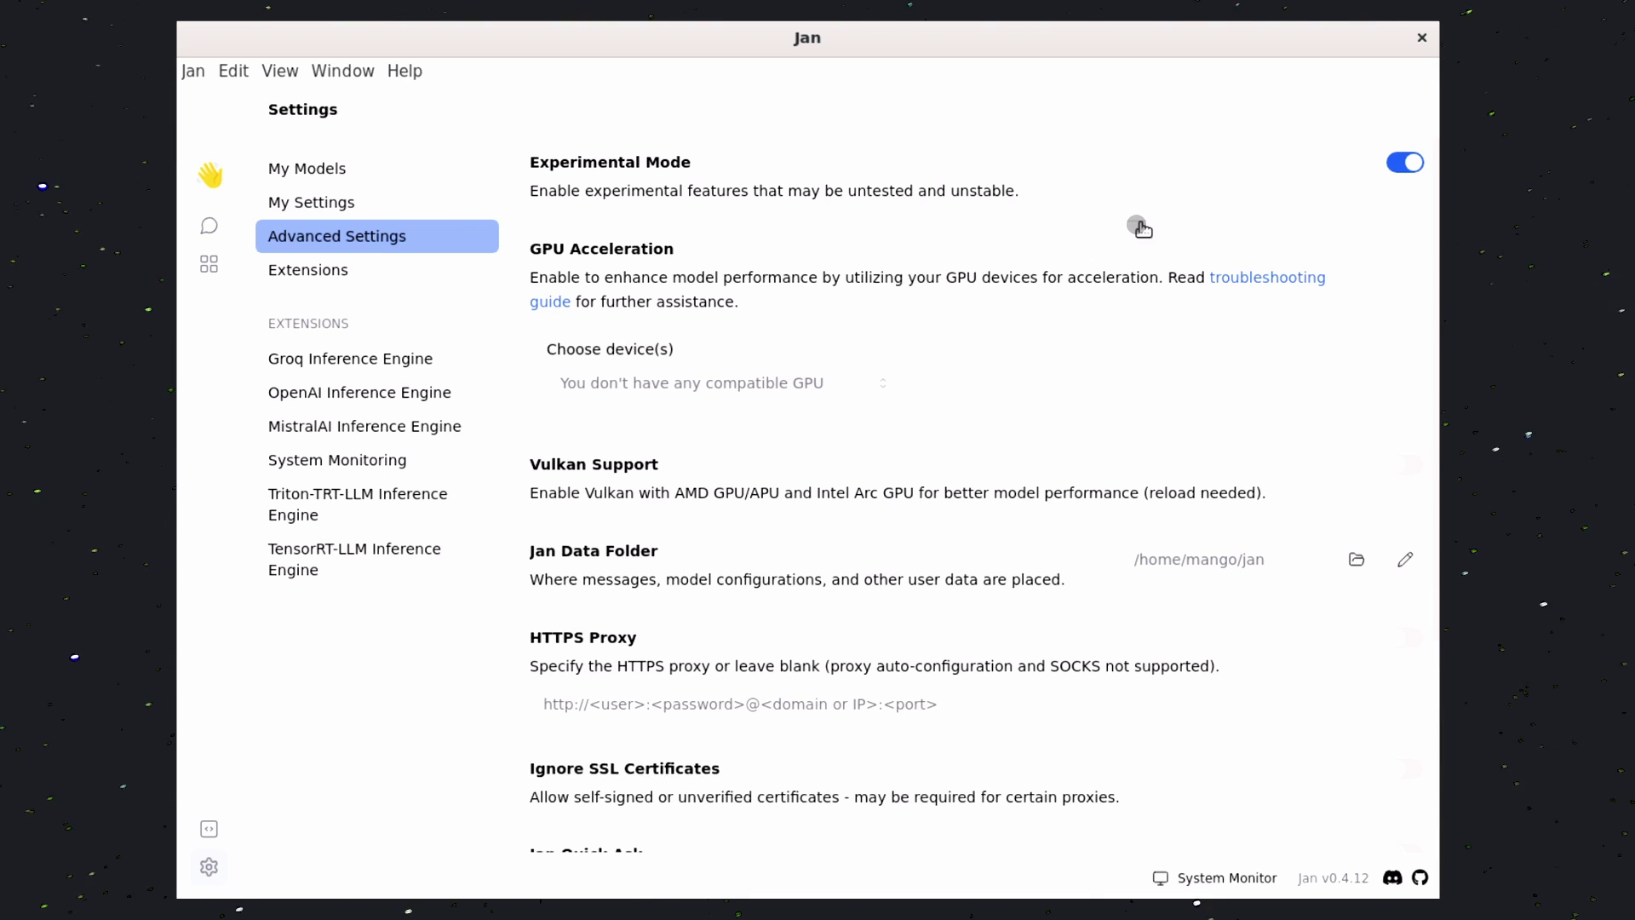
{"action": "left_click", "coordinate": [208, 226]}
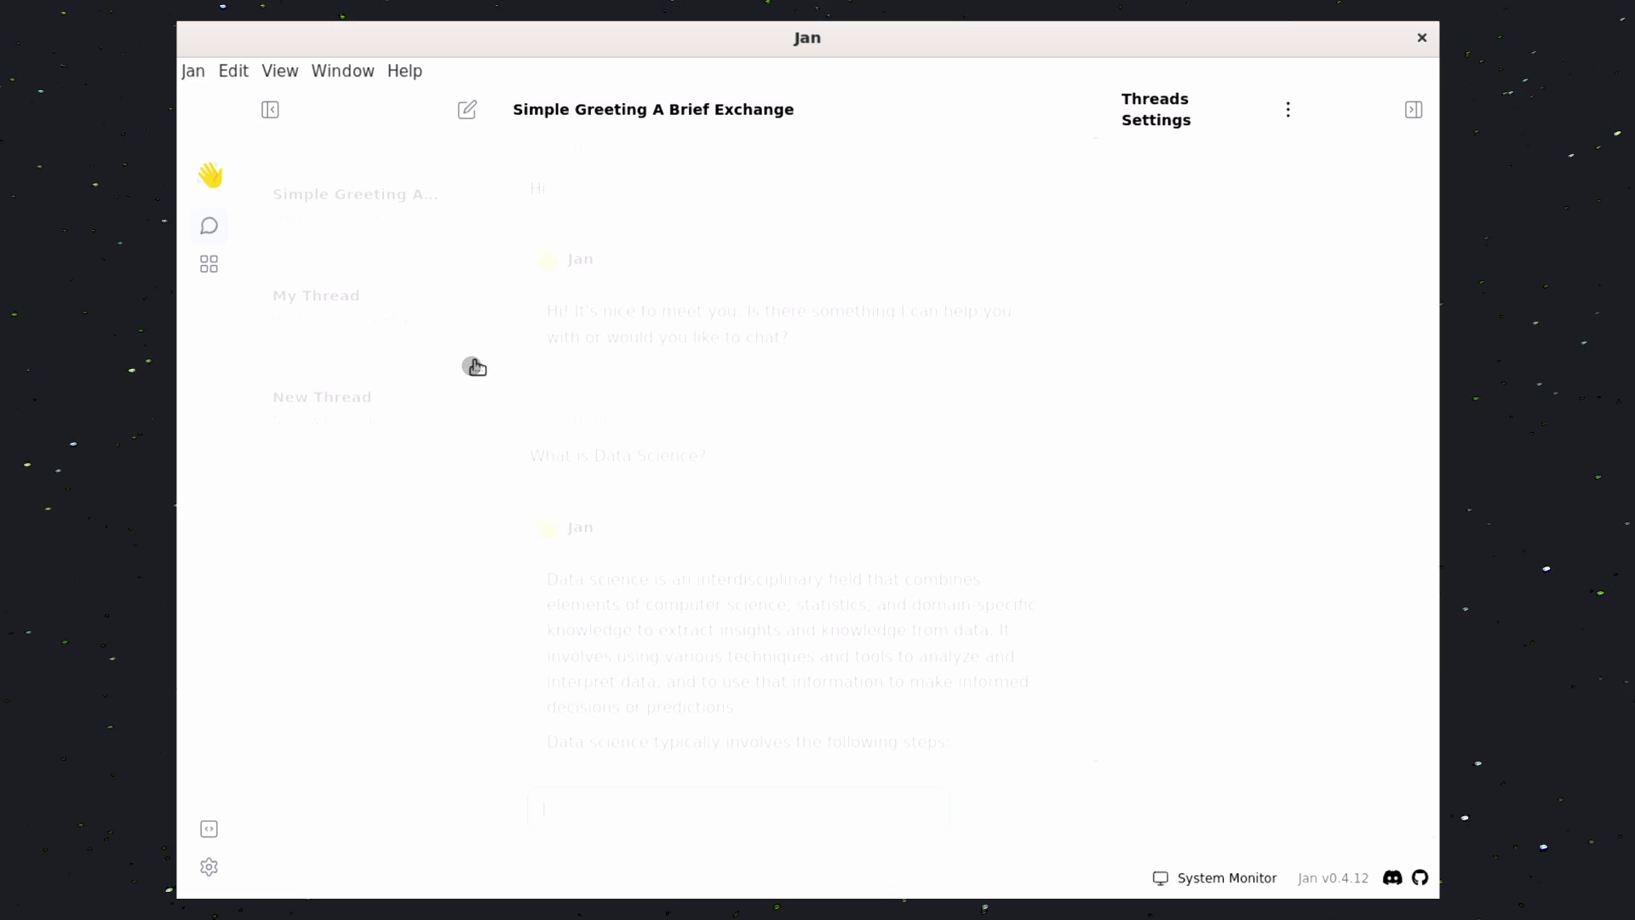
{"action": "left_click", "coordinate": [469, 110]}
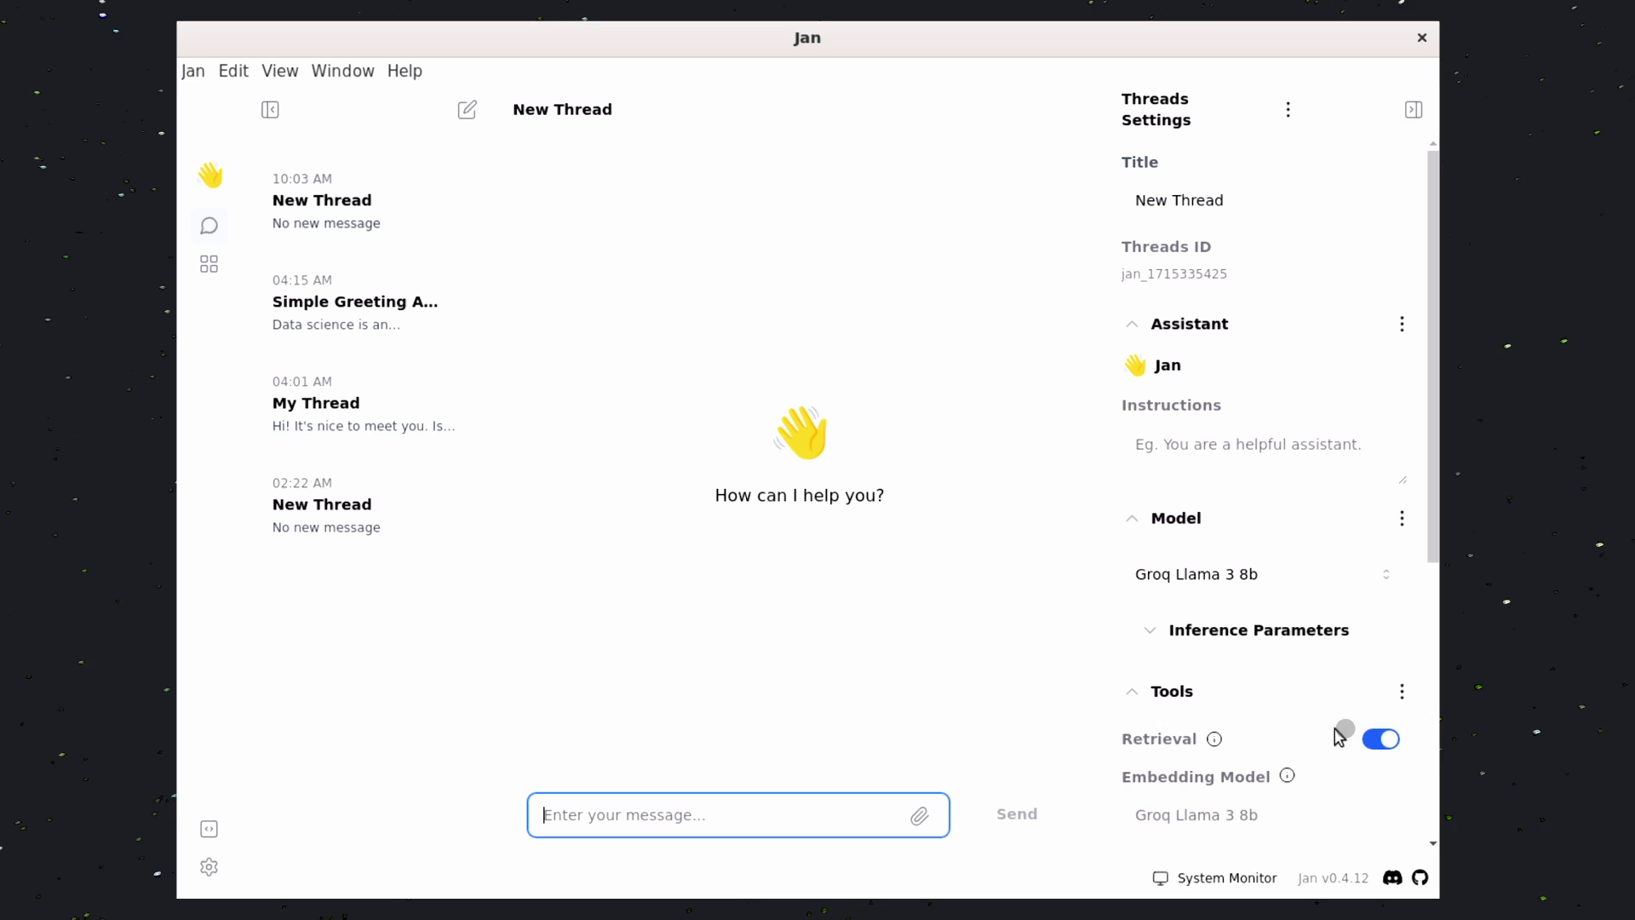
With Retrieval on and the Llama 3 8B Q4 model selected, attach the 2405 05303v1 PDF to the thread
{"action": "left_click", "coordinate": [1393, 742]}
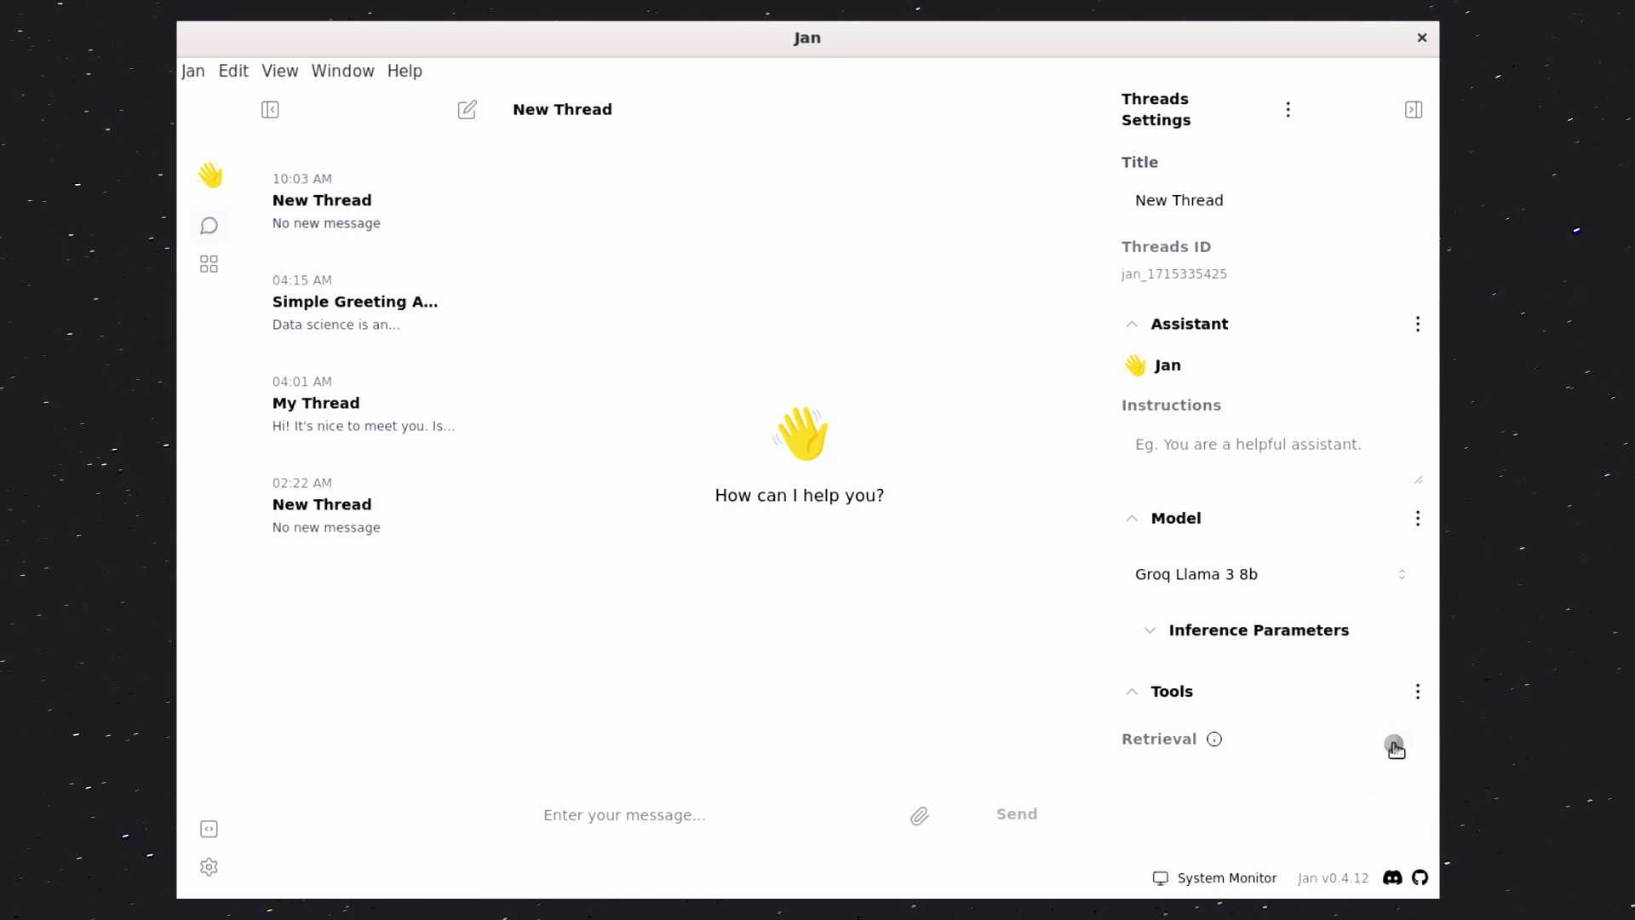
{"action": "left_click", "coordinate": [1394, 744]}
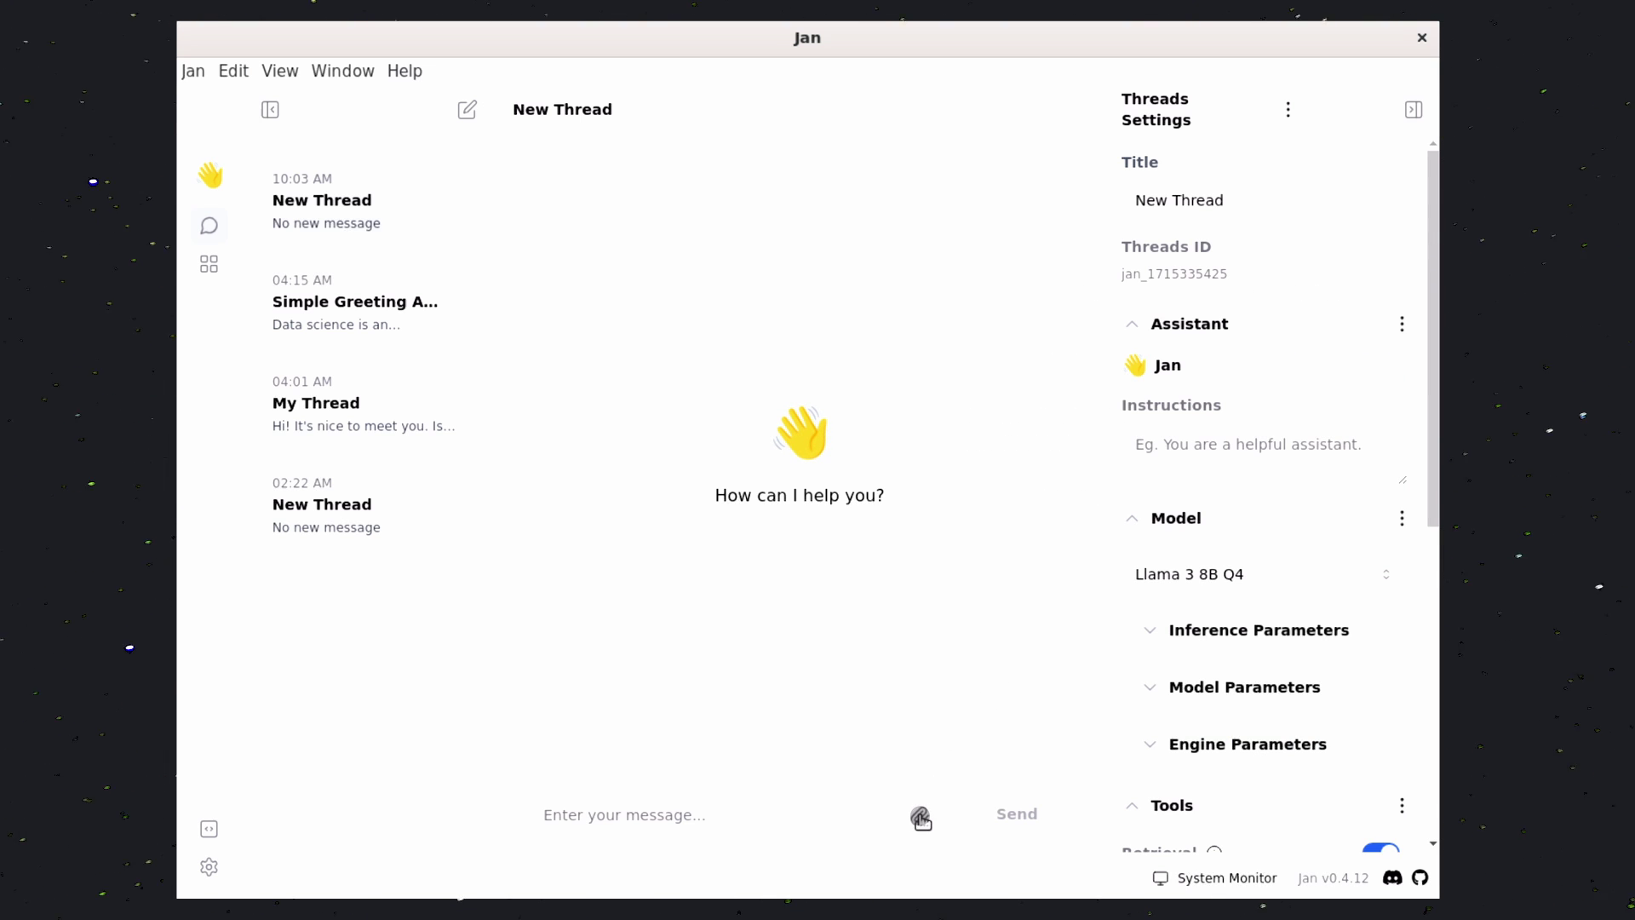
{"action": "left_click", "coordinate": [920, 817]}
{"action": "left_click", "coordinate": [855, 519]}
Ask "What is this about?" about the attached PDF
{"action": "left_click", "coordinate": [748, 826]}
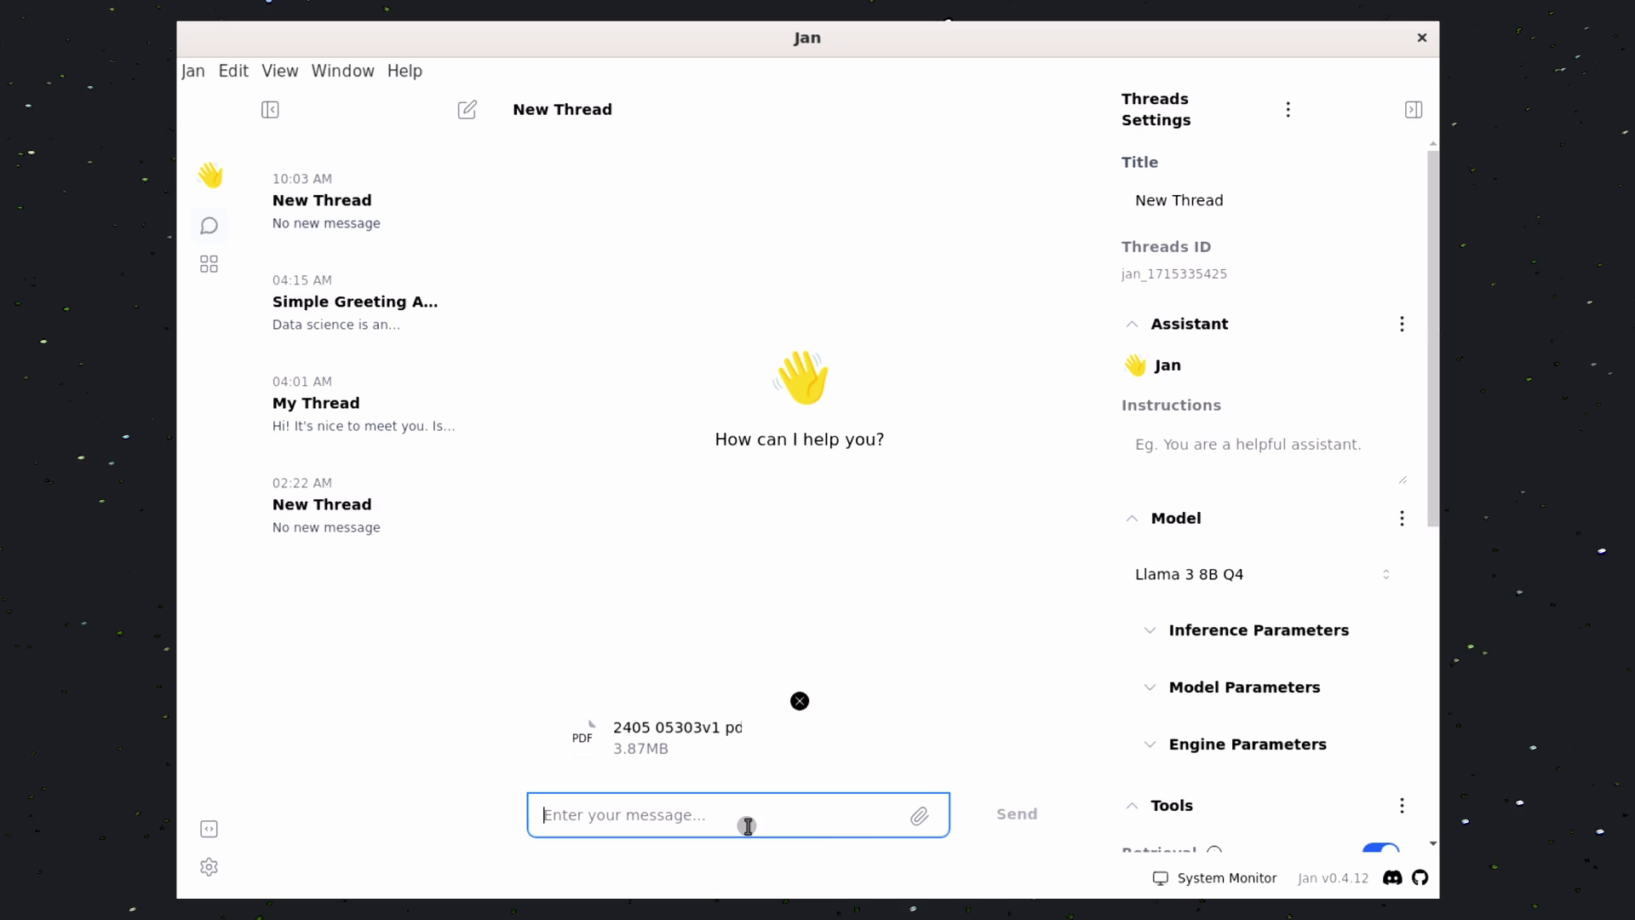
{"action": "type", "text": "What is this abo"}
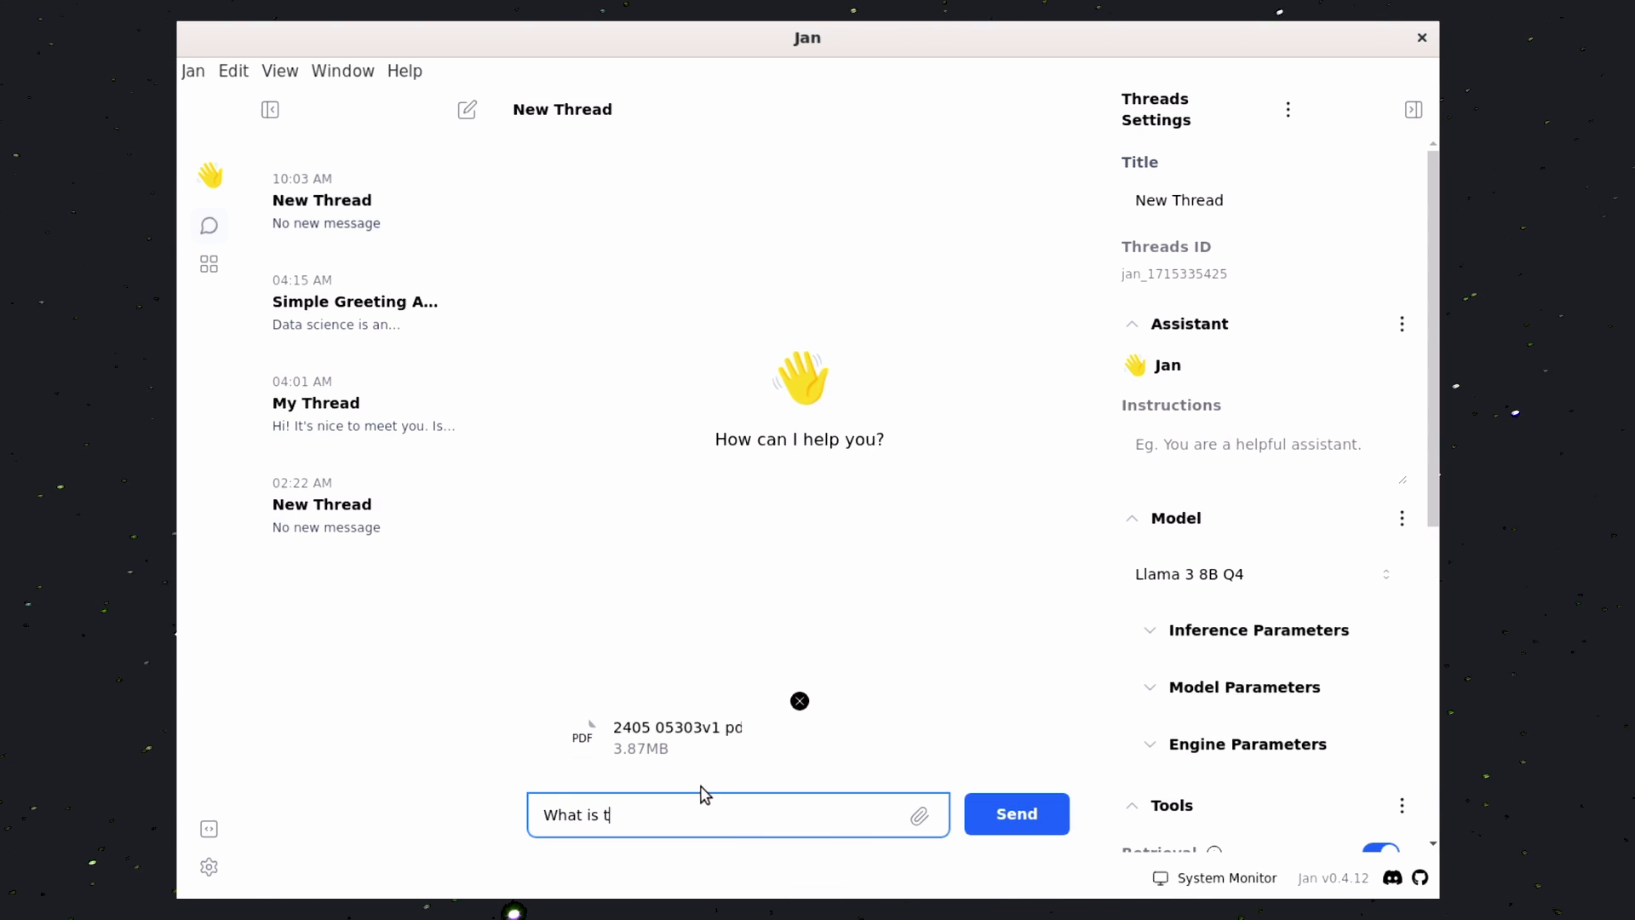
{"action": "type", "text": "ut?"}
{"action": "key", "text": "Return"}
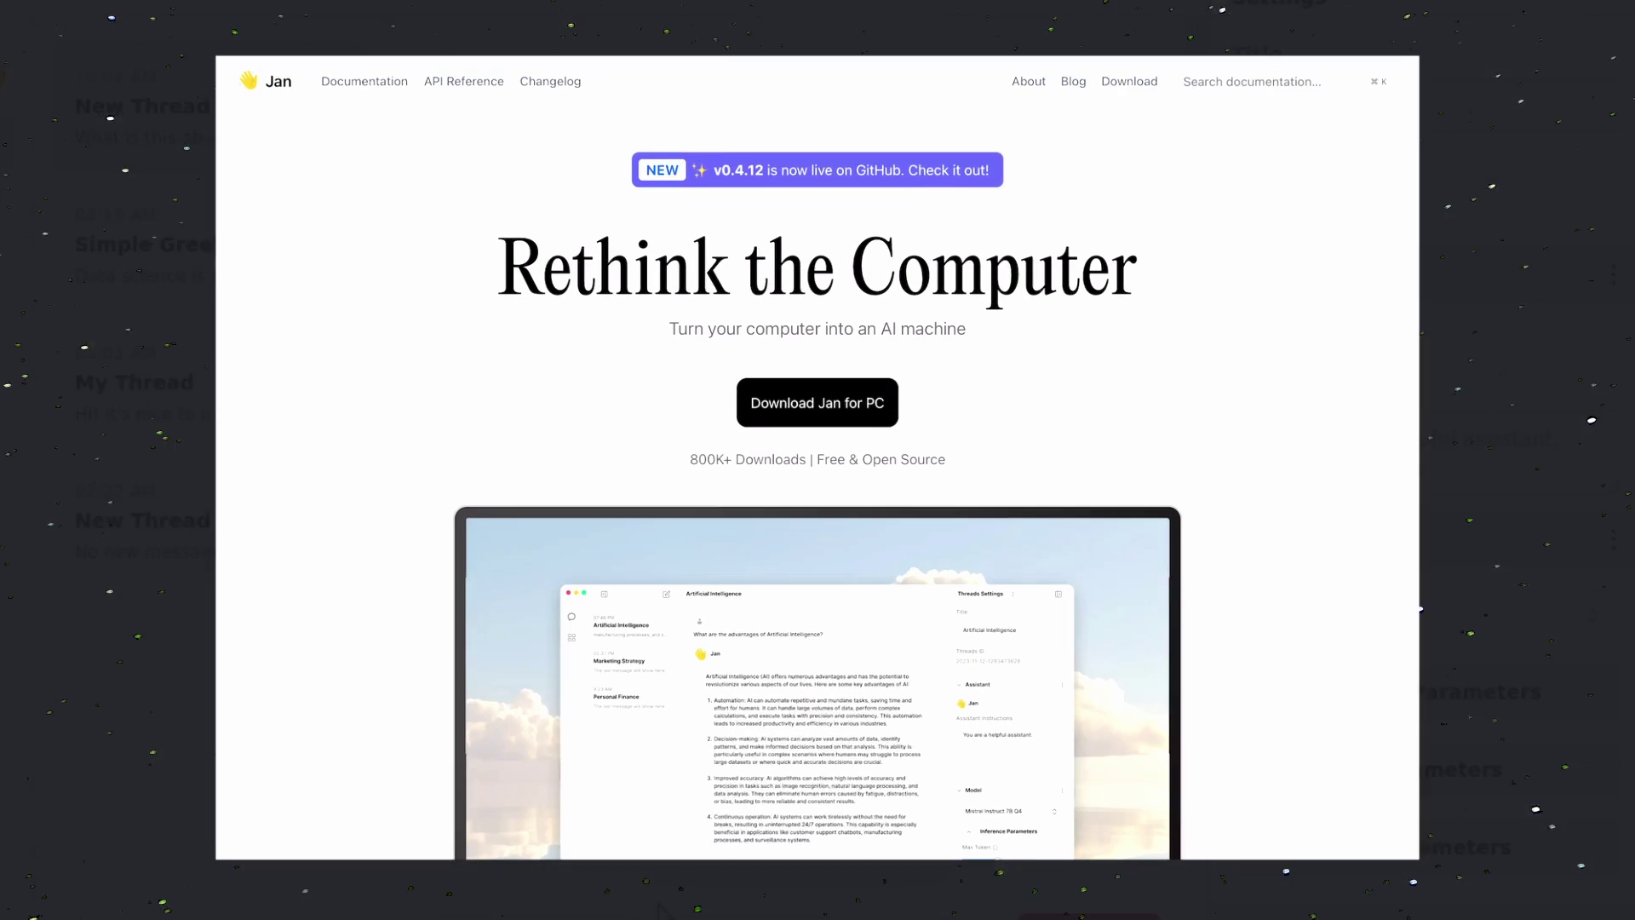
Switch to the Jan website and look through its home page, from Features and API Reference to Our Principles and the project statistics
{"action": "scroll", "coordinate": [1401, 302], "scroll_direction": "down", "scroll_amount": 6}
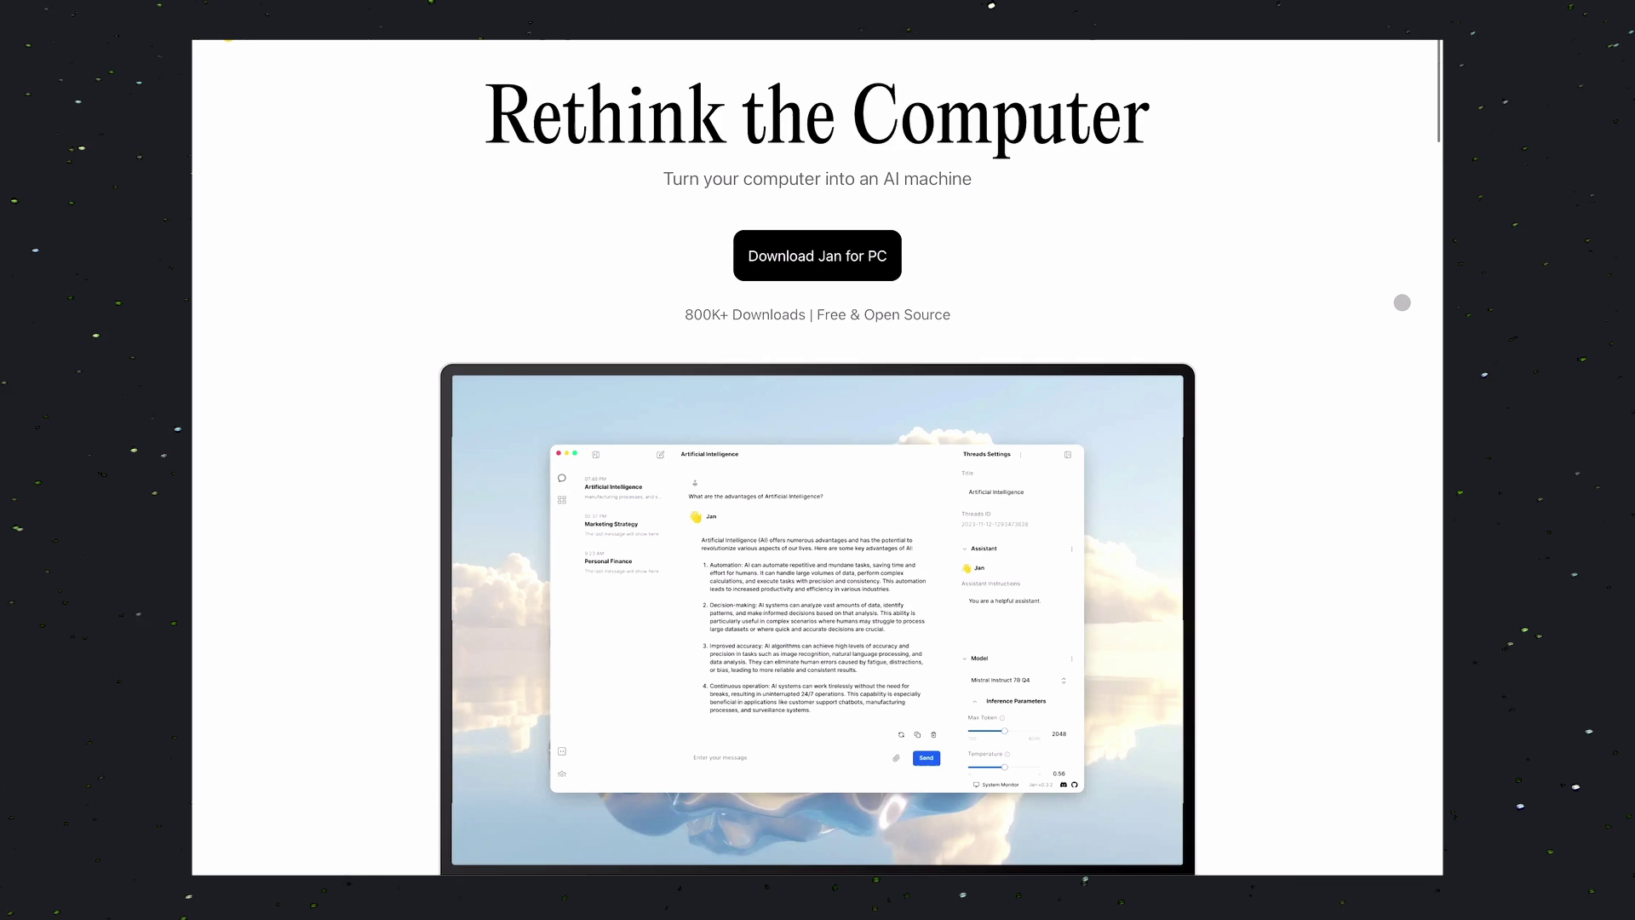
{"action": "scroll", "coordinate": [1401, 302], "scroll_direction": "down", "scroll_amount": 2}
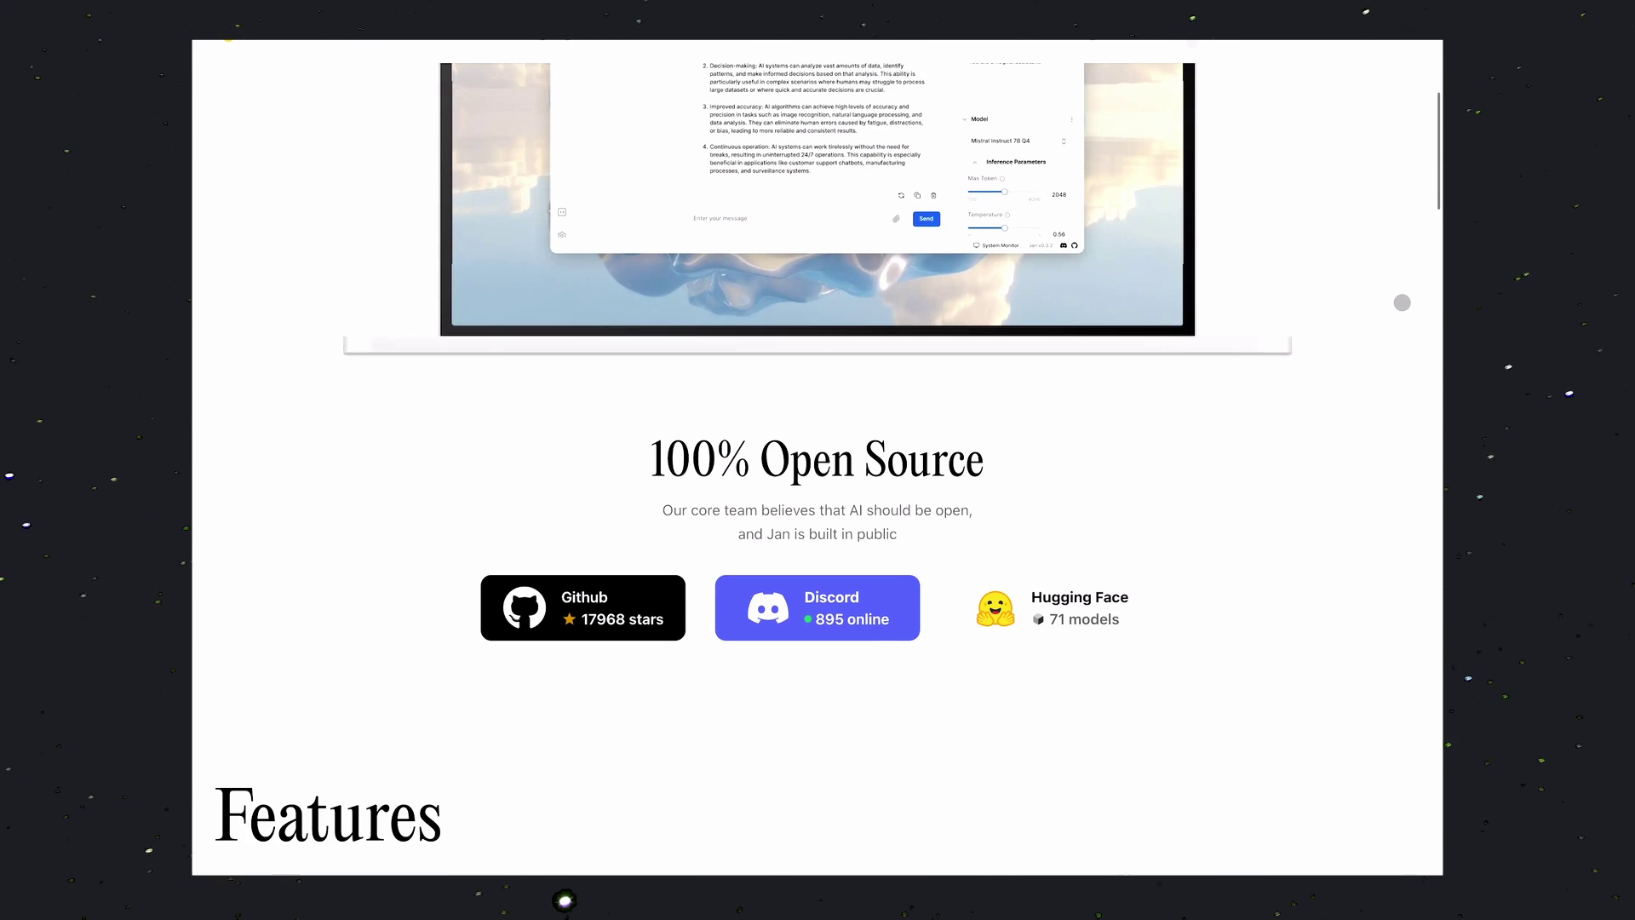
{"action": "scroll", "coordinate": [1402, 303], "scroll_direction": "down", "scroll_amount": 4}
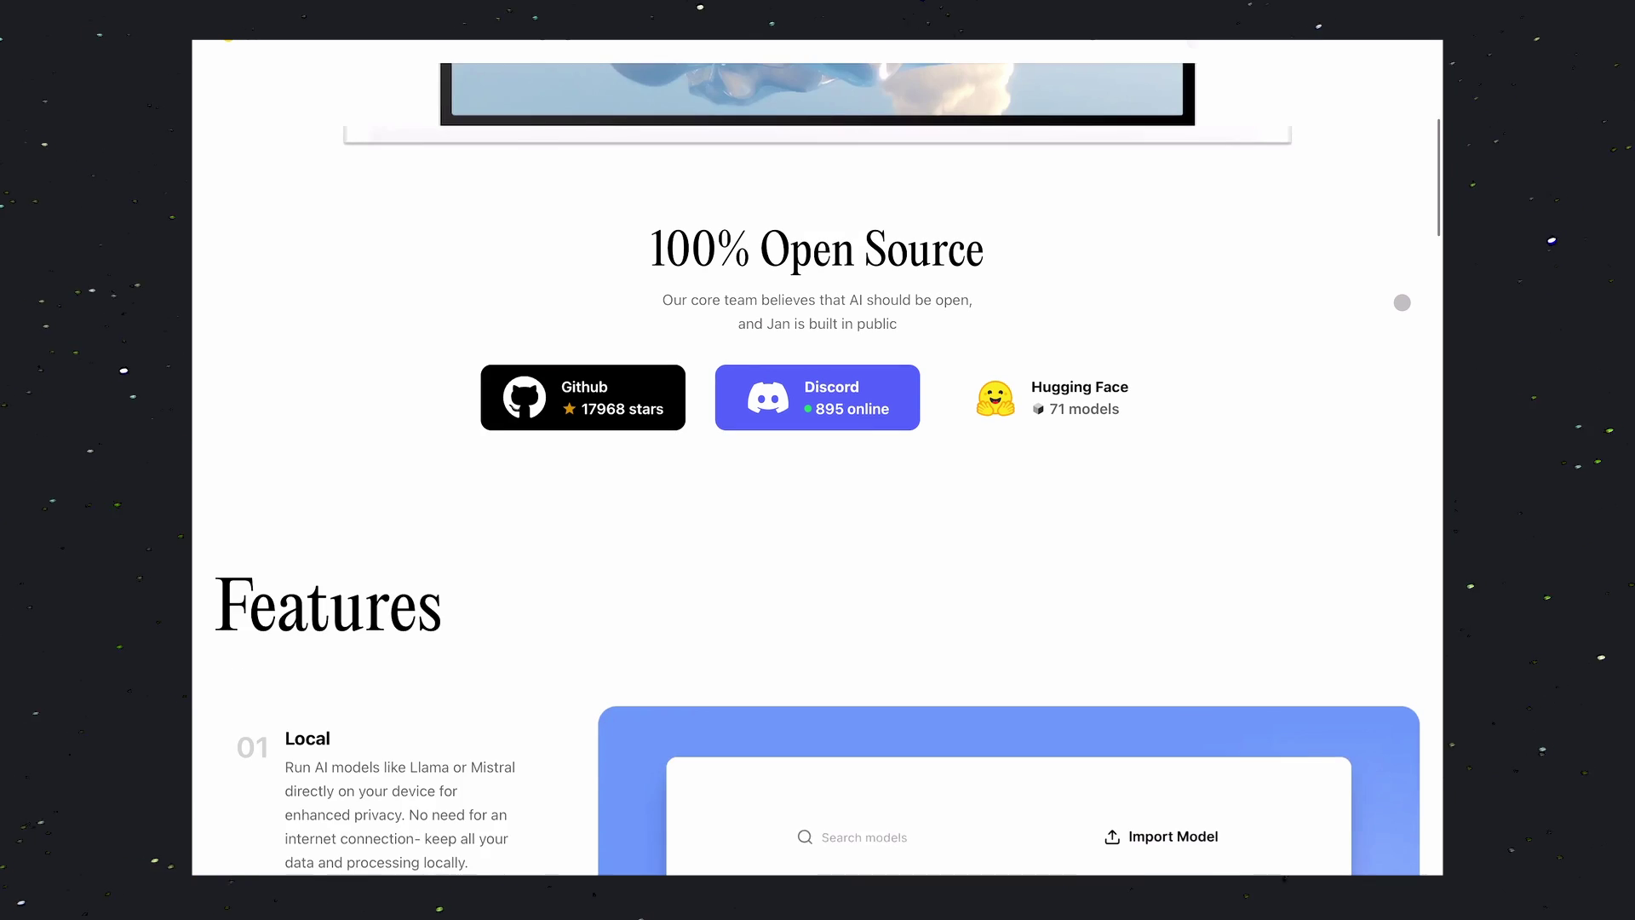
{"action": "scroll", "coordinate": [1401, 302], "scroll_direction": "down", "scroll_amount": 4}
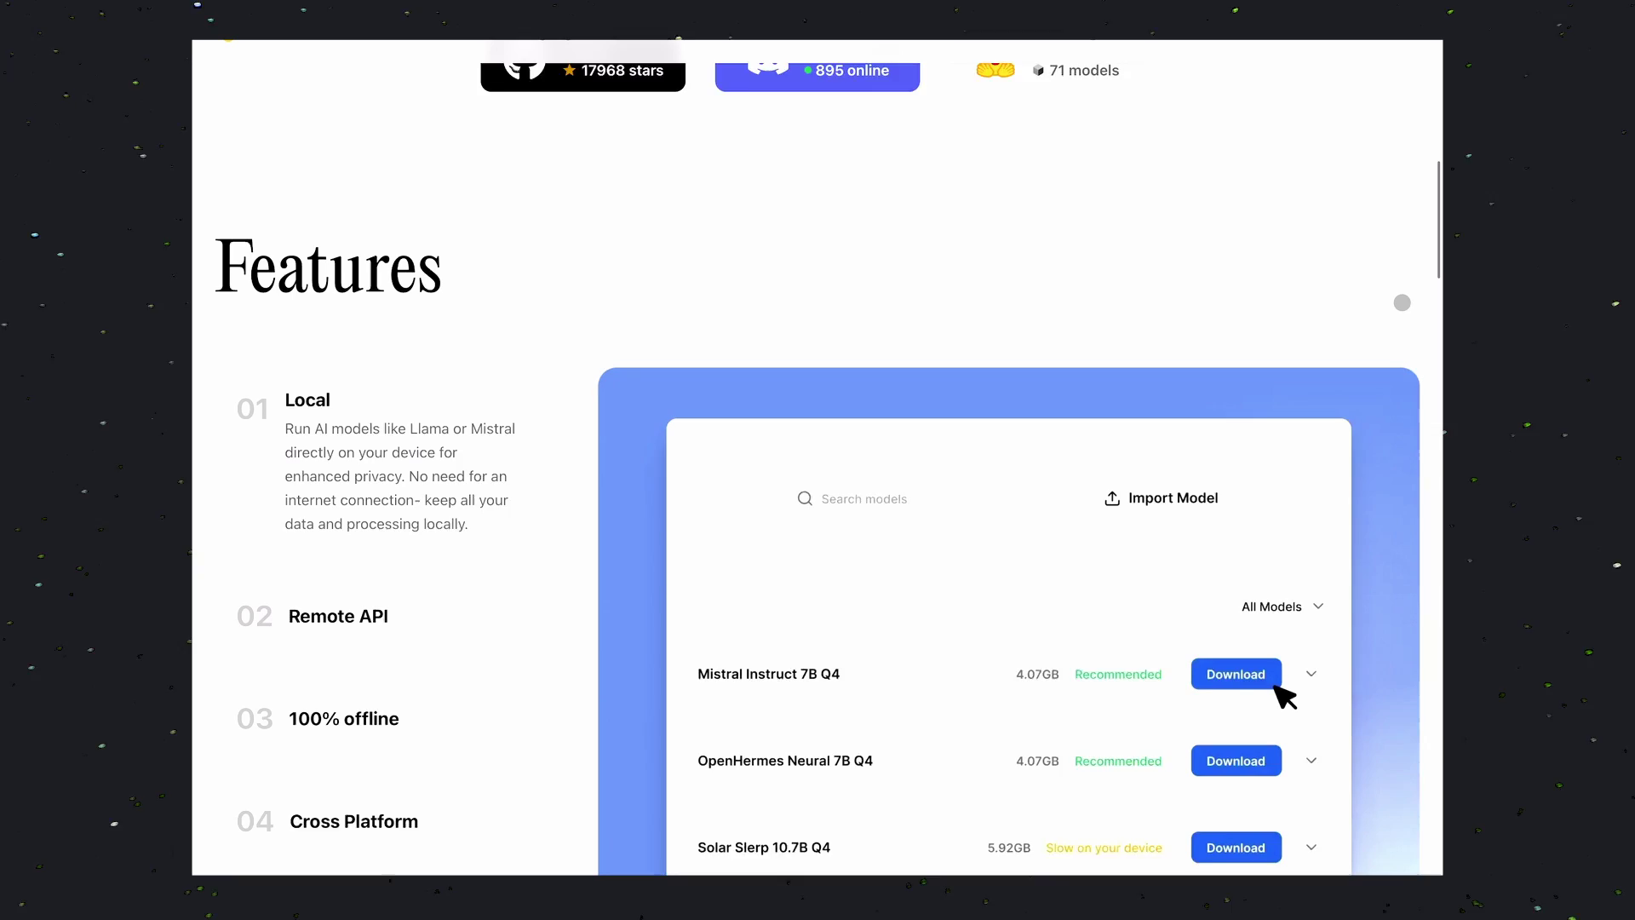
{"action": "scroll", "coordinate": [1401, 302], "scroll_direction": "down", "scroll_amount": 1}
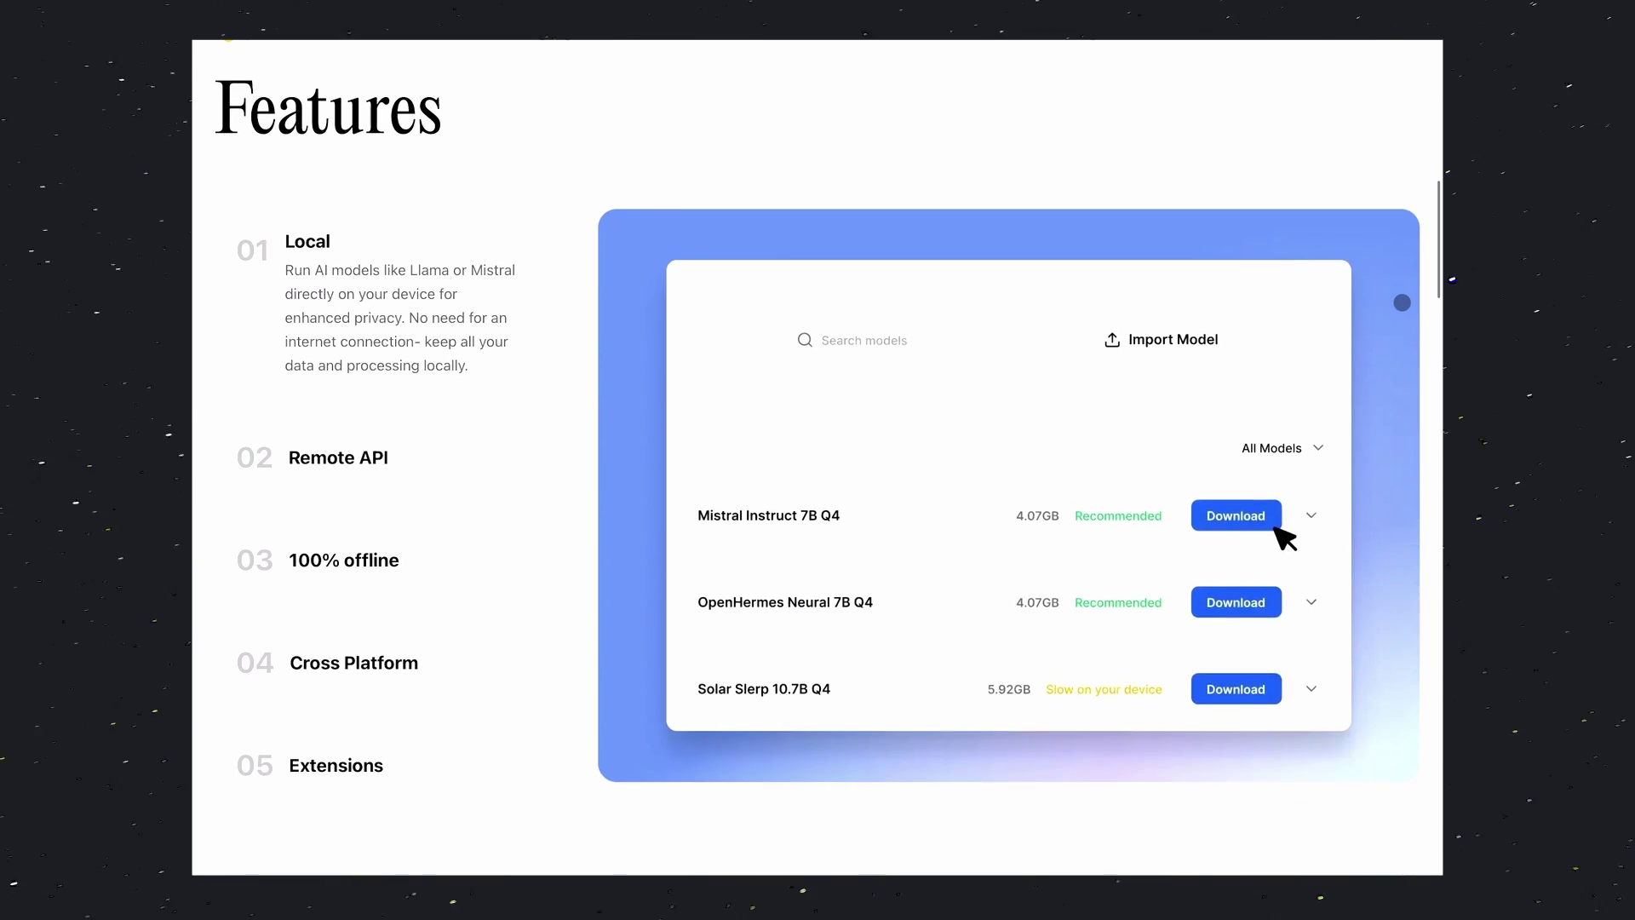
{"action": "scroll", "coordinate": [1401, 302], "scroll_direction": "down", "scroll_amount": 13}
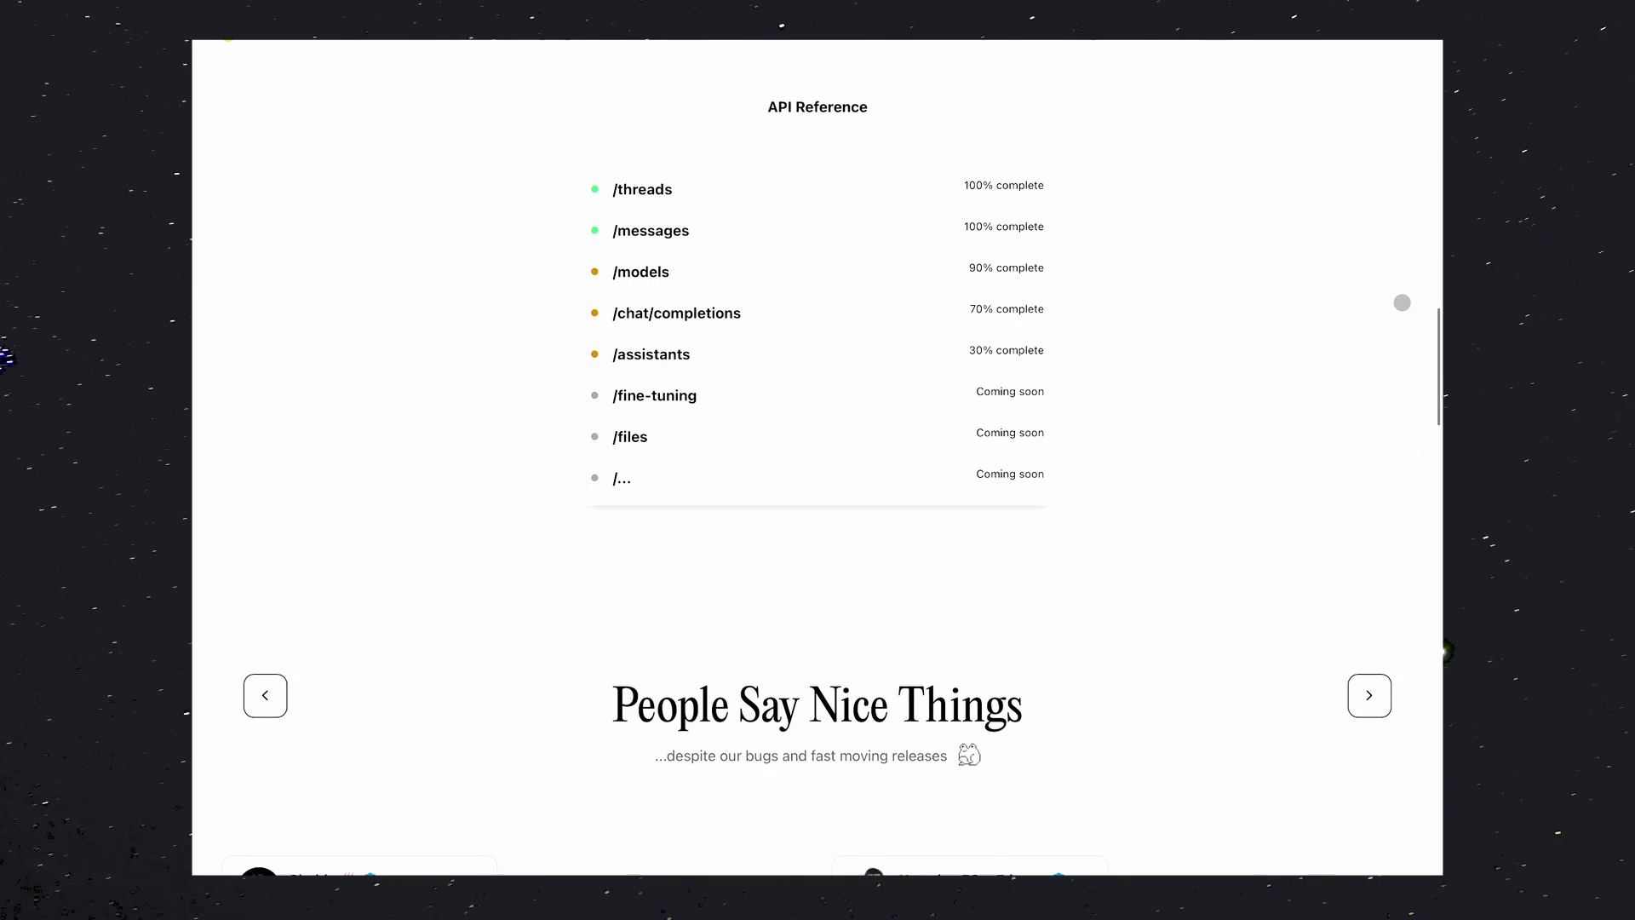
{"action": "scroll", "coordinate": [1402, 302], "scroll_direction": "down", "scroll_amount": 8}
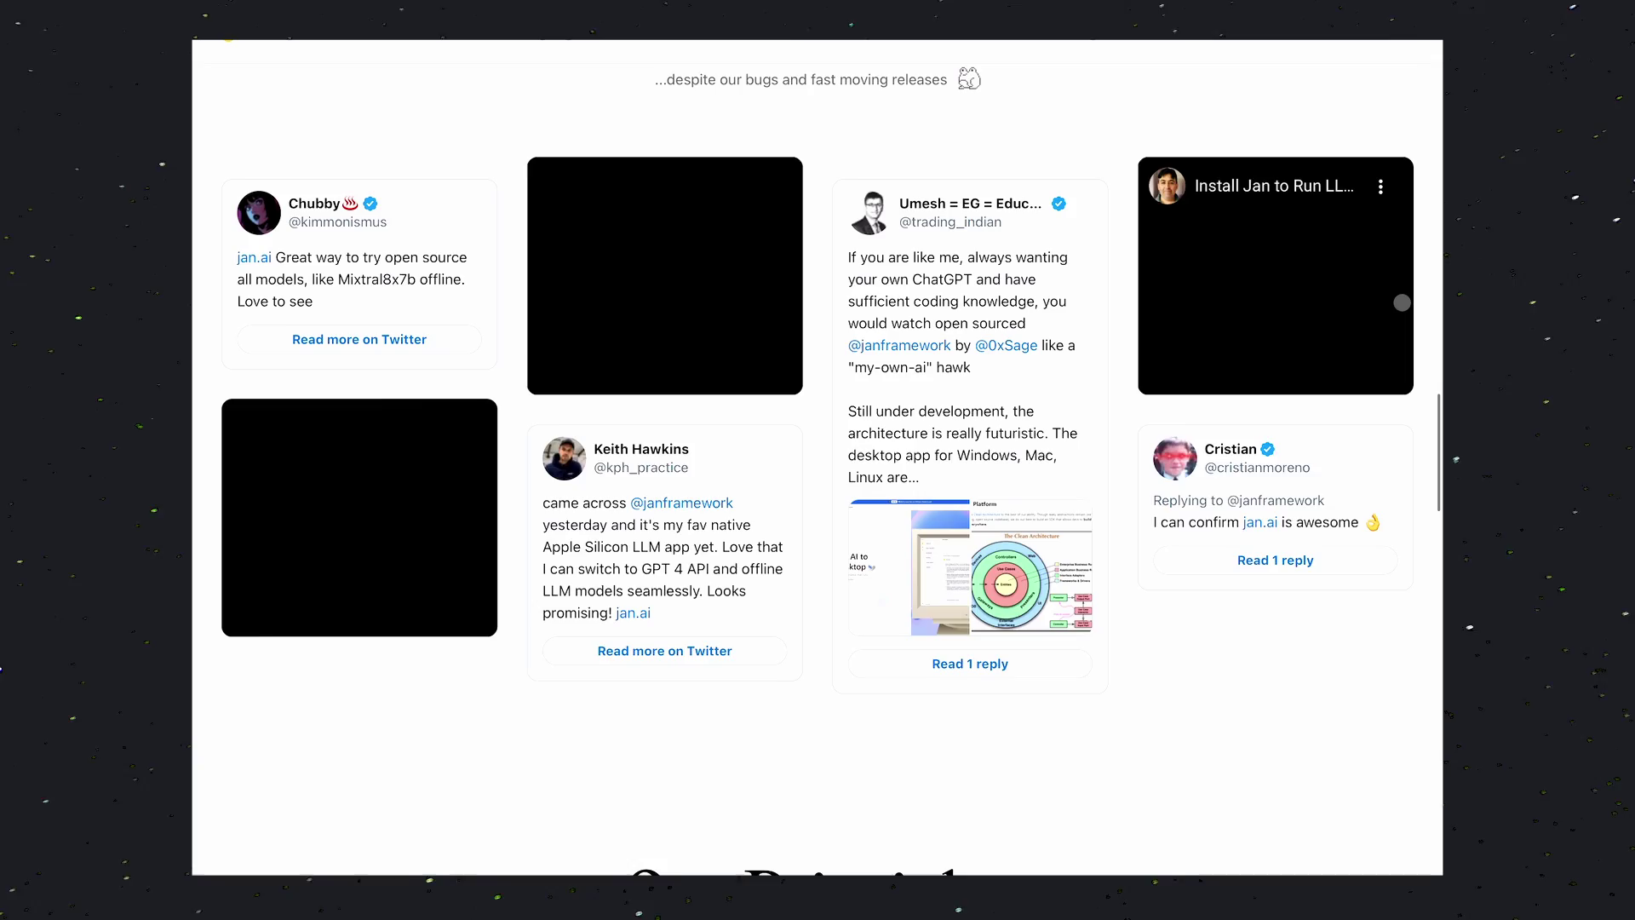
{"action": "scroll", "coordinate": [1401, 303], "scroll_direction": "down", "scroll_amount": 7}
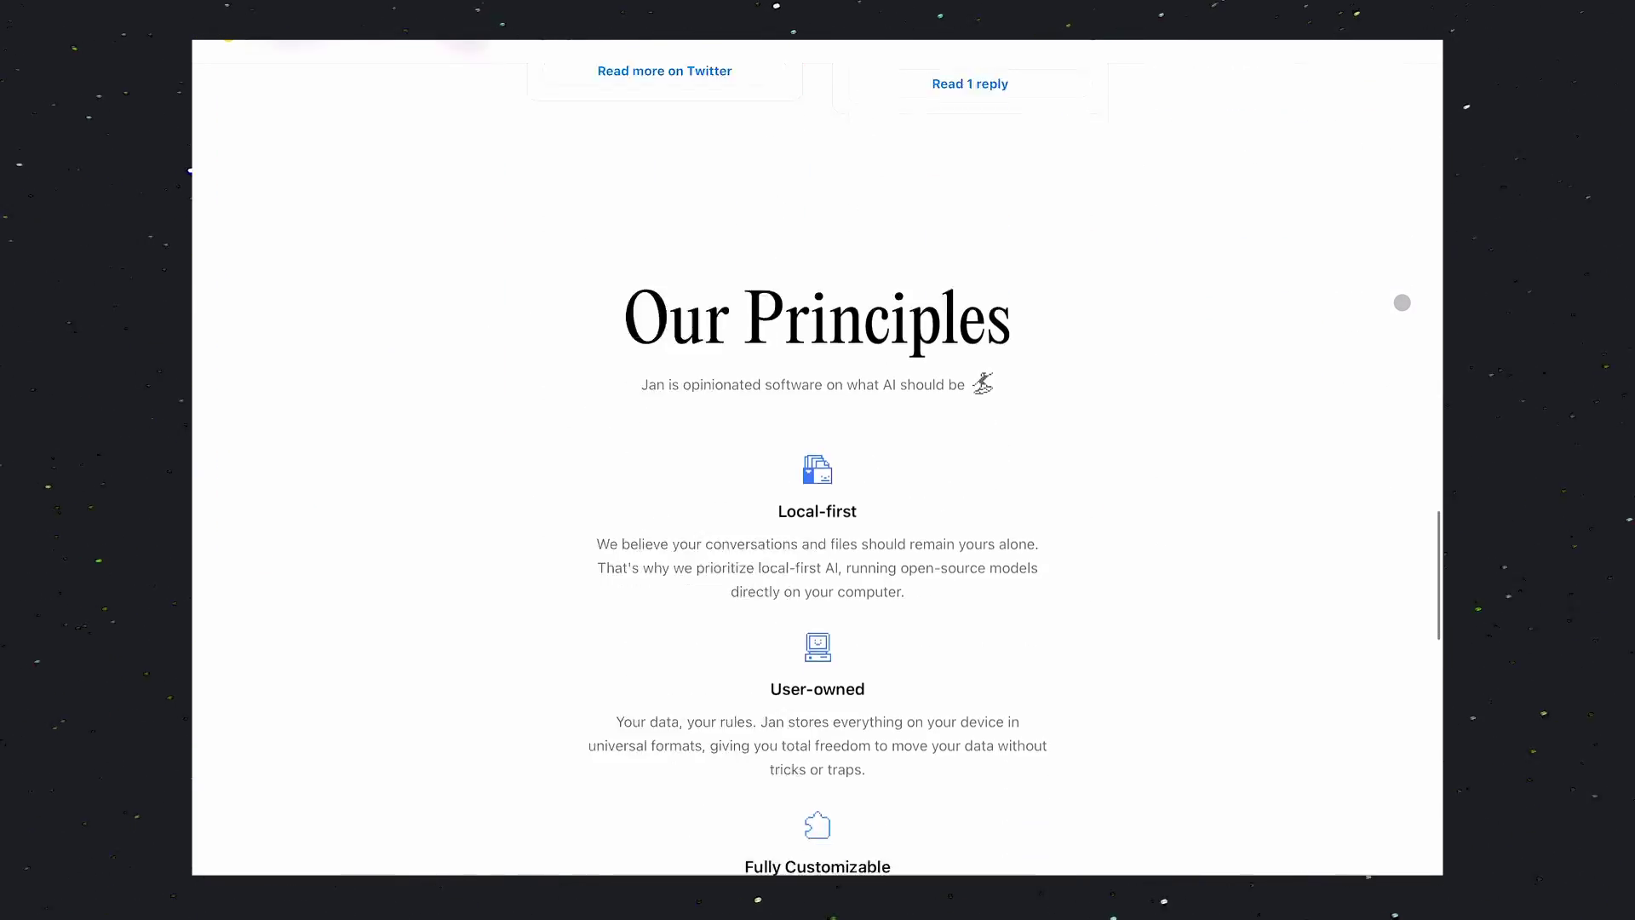
{"action": "scroll", "coordinate": [1401, 303], "scroll_direction": "down", "scroll_amount": 15}
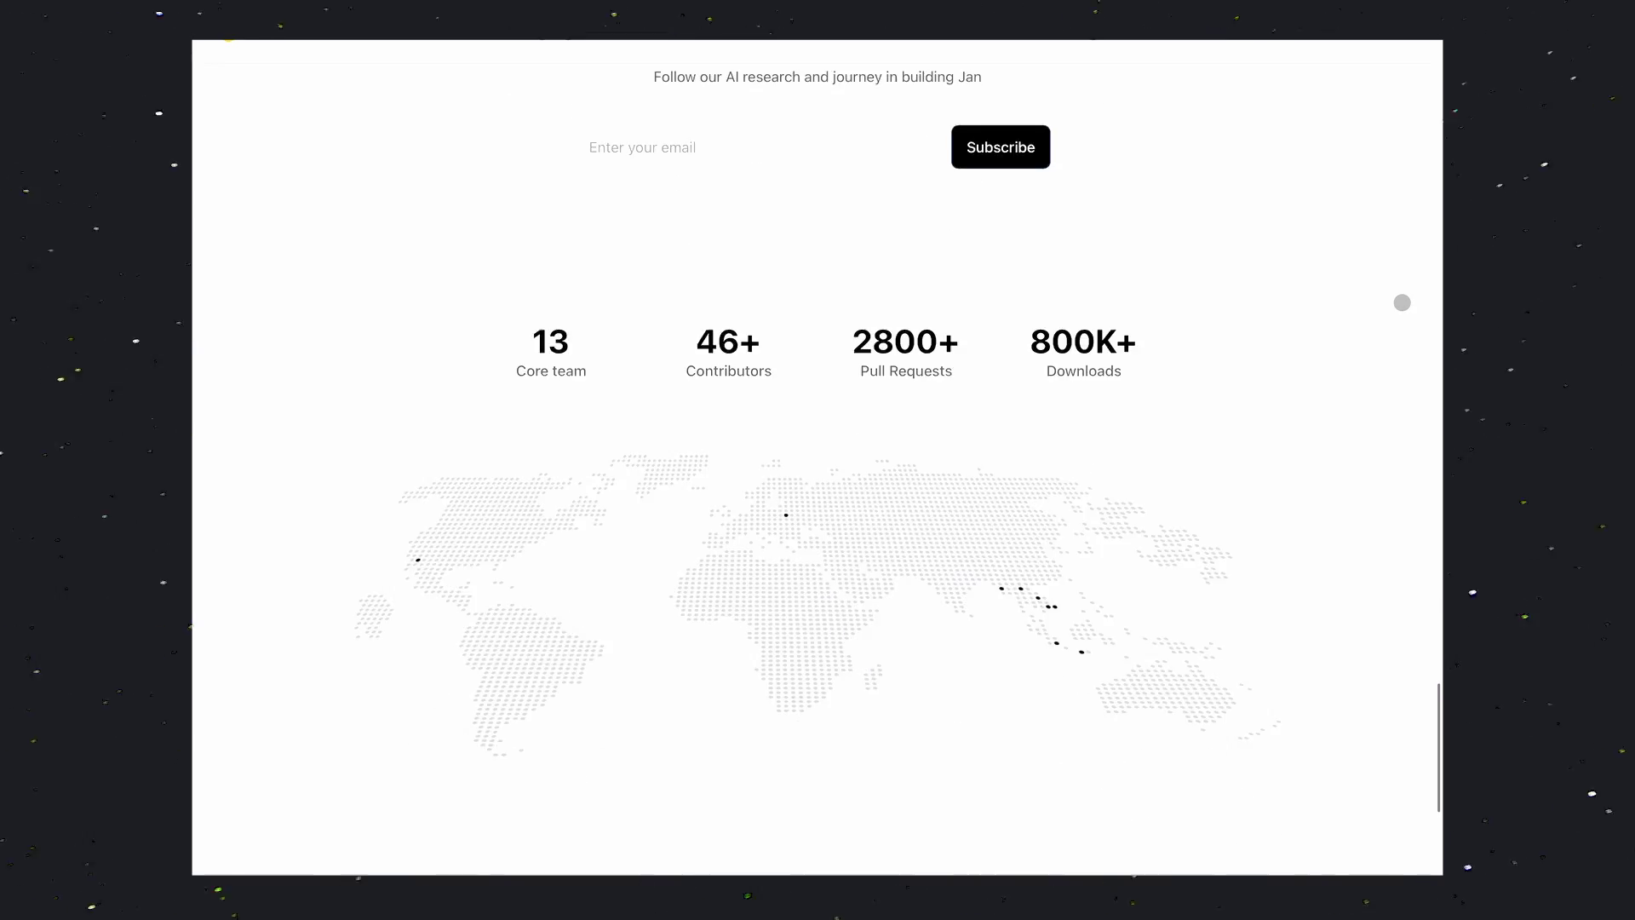
{"action": "scroll", "coordinate": [1402, 302], "scroll_direction": "down", "scroll_amount": 6}
{"action": "scroll", "coordinate": [1402, 302], "scroll_direction": "up", "scroll_amount": 13}
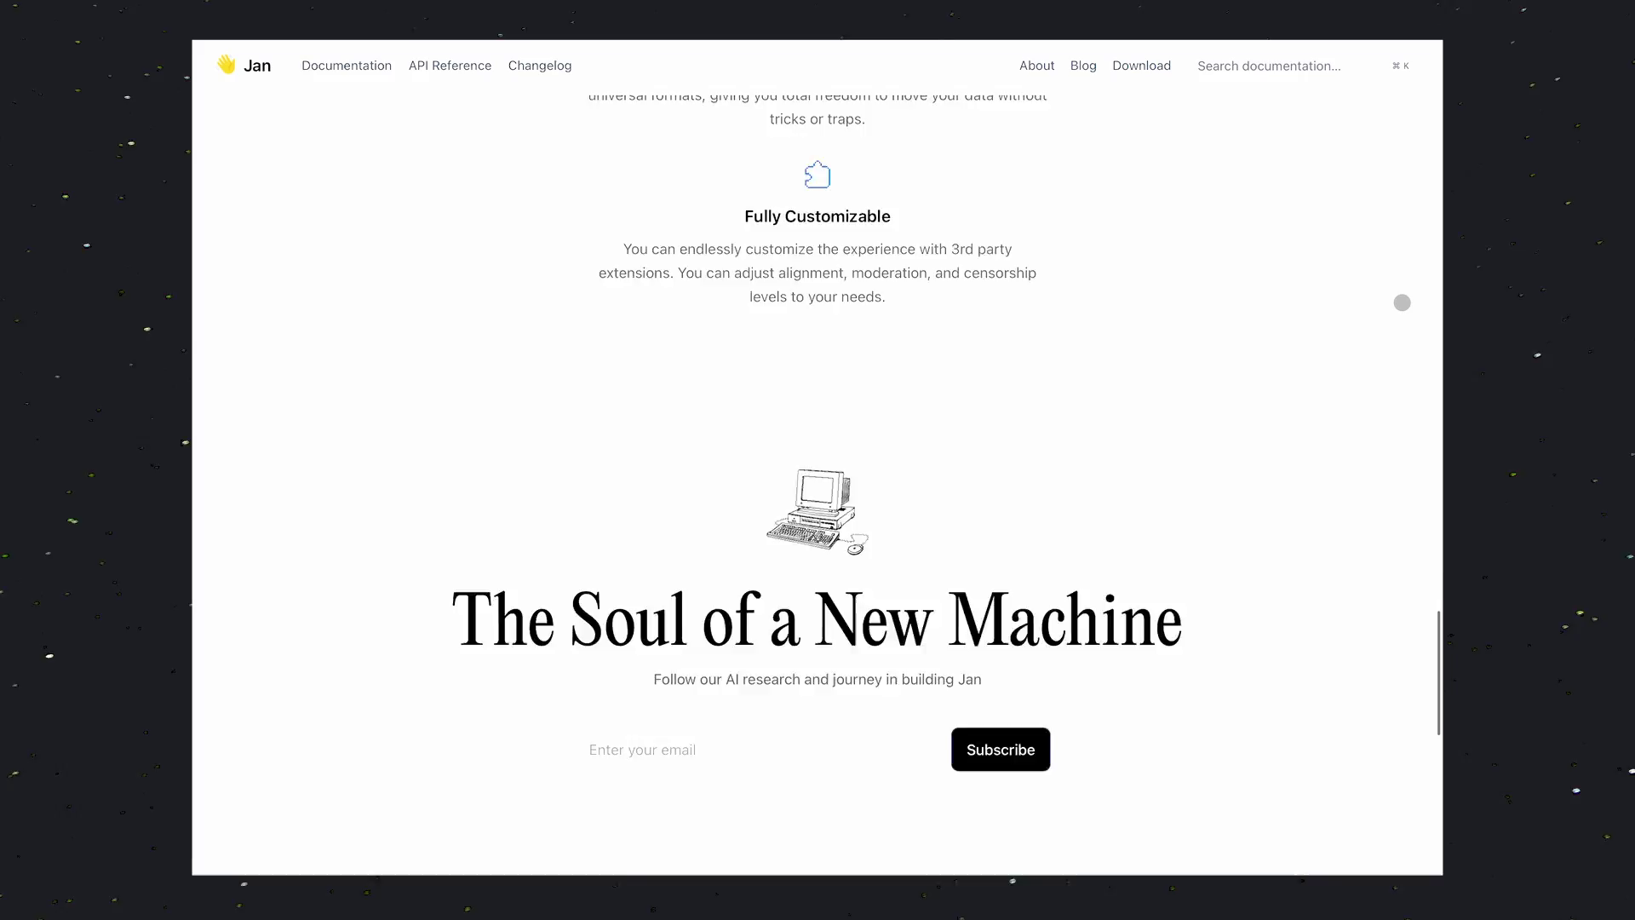
{"action": "scroll", "coordinate": [1402, 302], "scroll_direction": "up", "scroll_amount": 20}
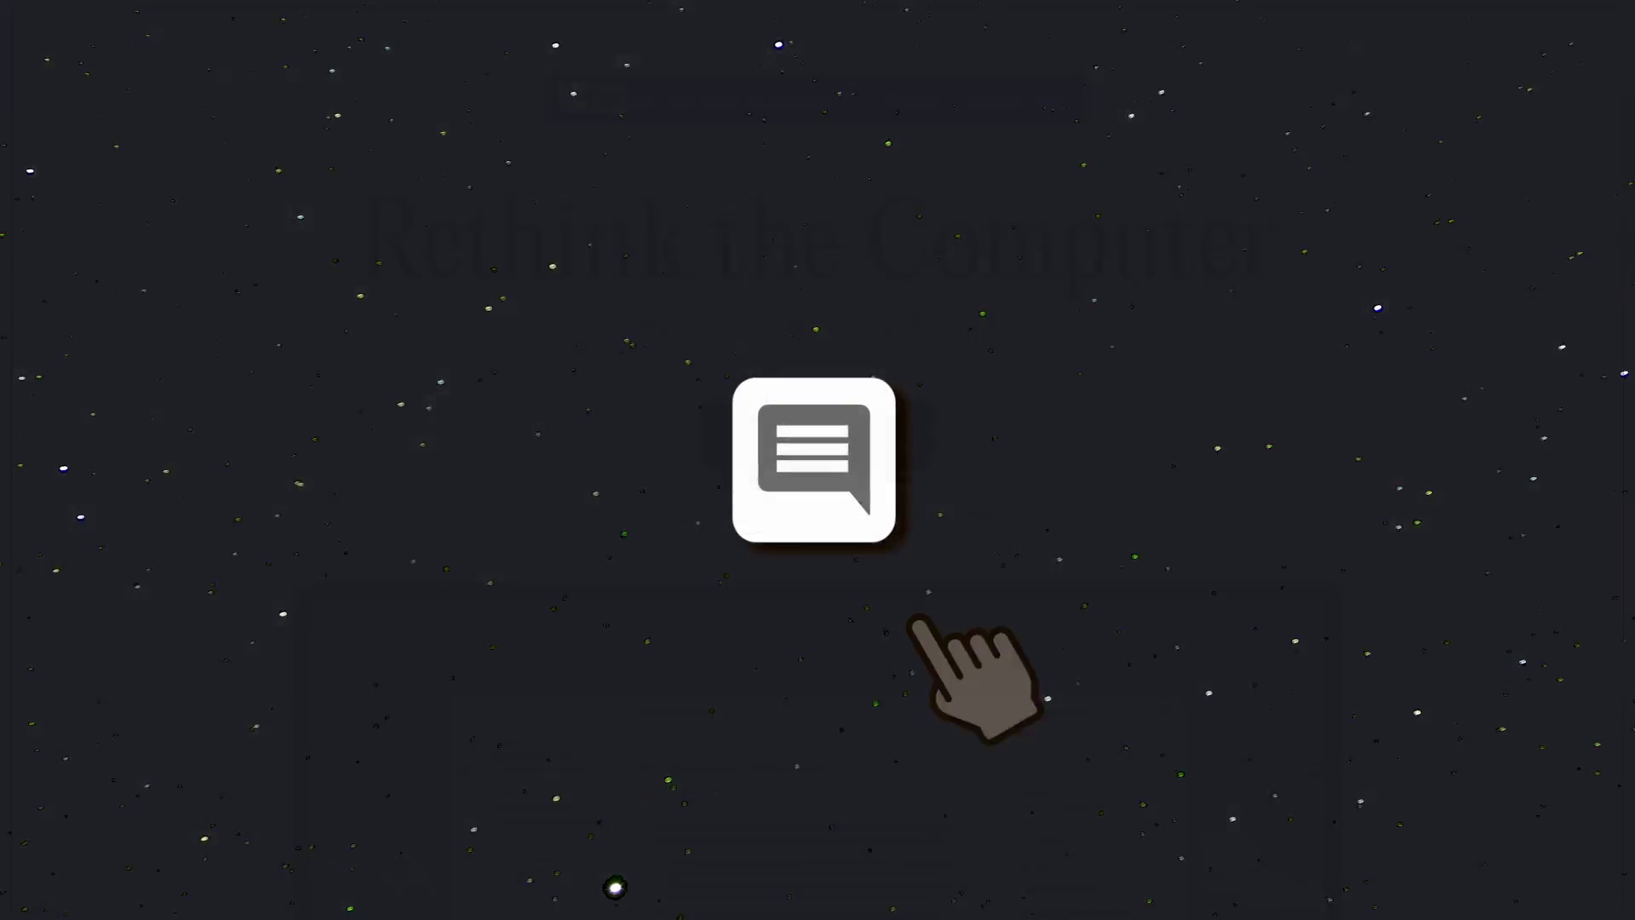